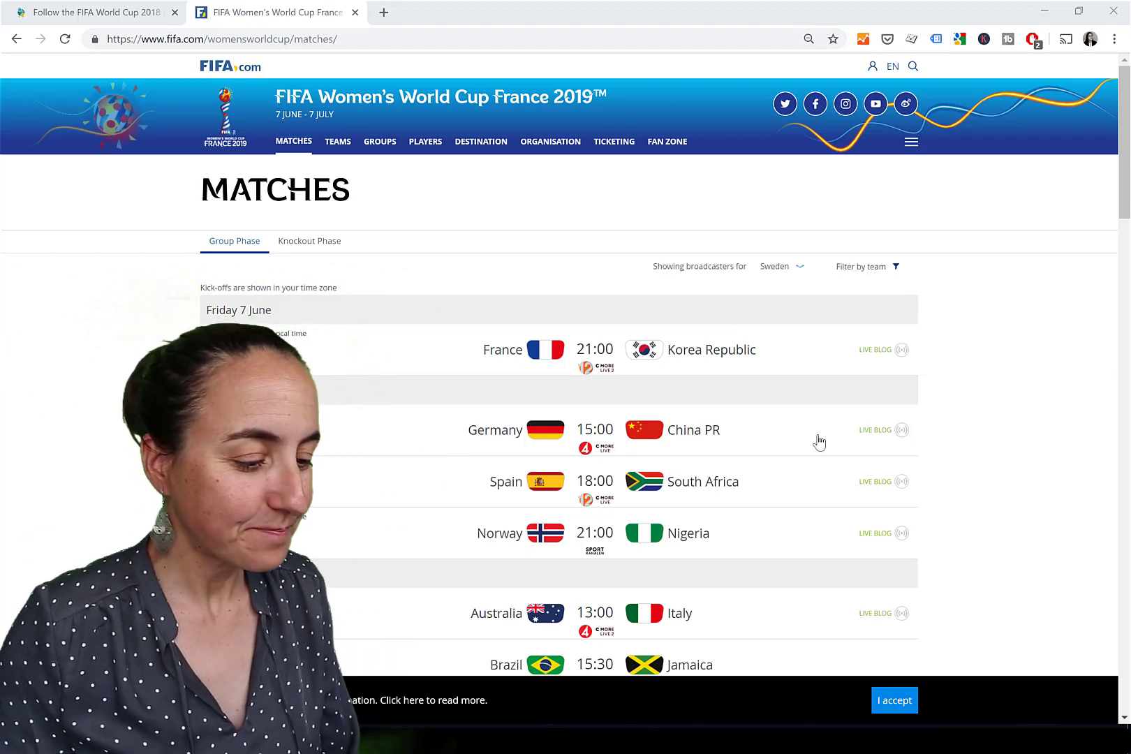
- Switch to the Womens FIFA World Cup report in Power BI Desktop and look through the matches table
mouse_move(492, 740)
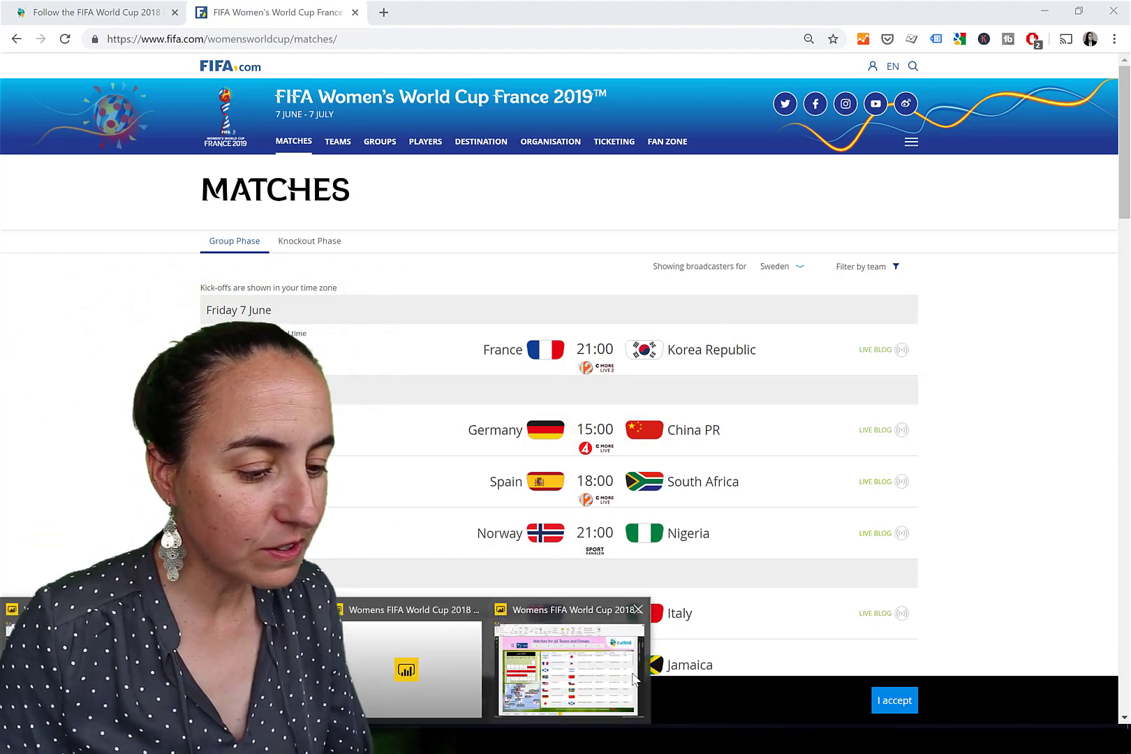
click(570, 659)
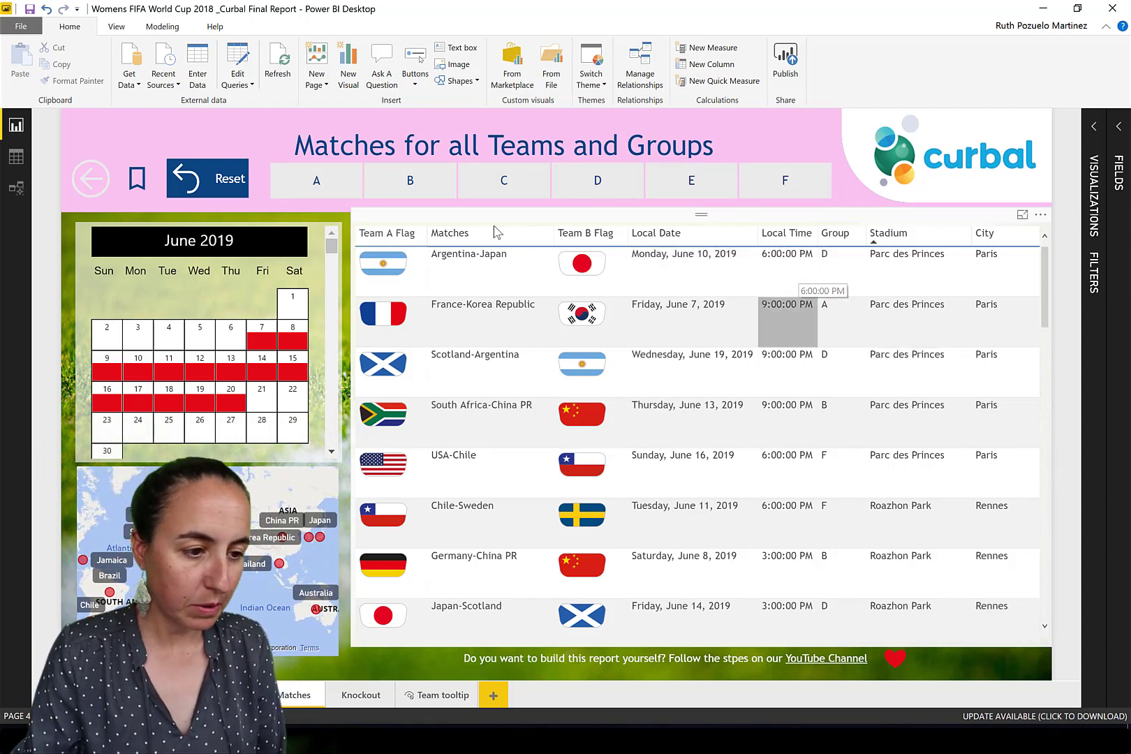
scroll(815, 468, down, 5)
scroll(745, 404, down, 5)
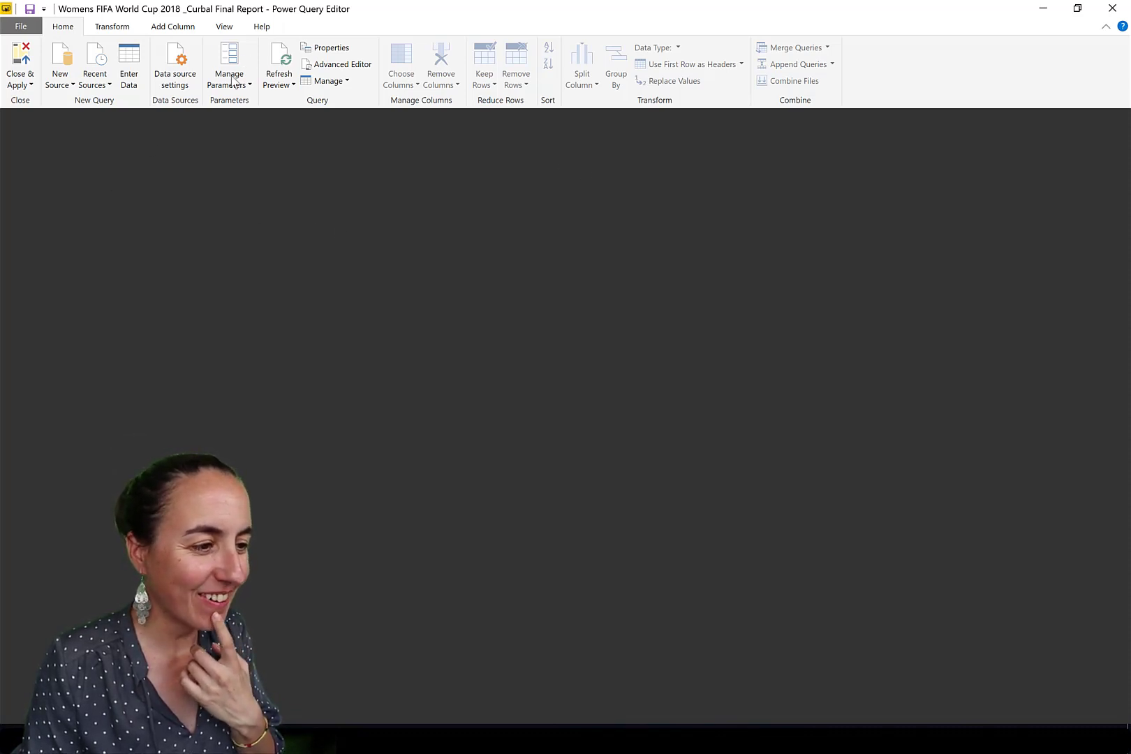
- Open the Power Query Editor and inspect the Source step of the Matches query
key(alt+Tab)
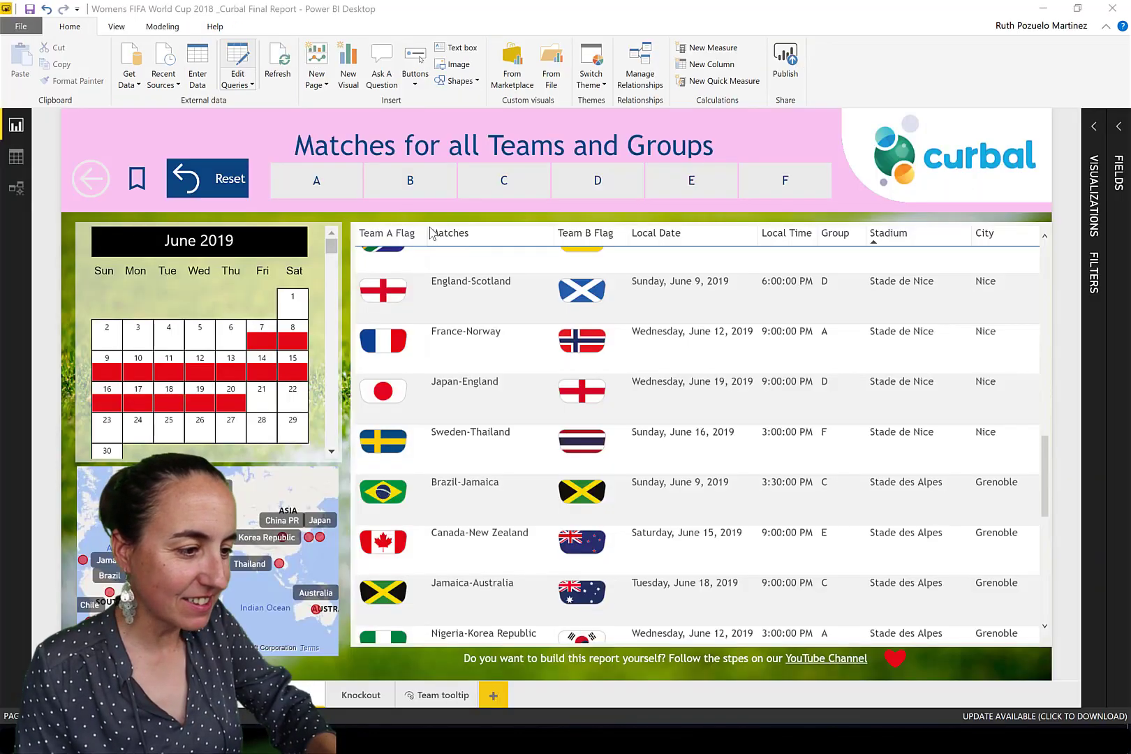
key(alt+Tab)
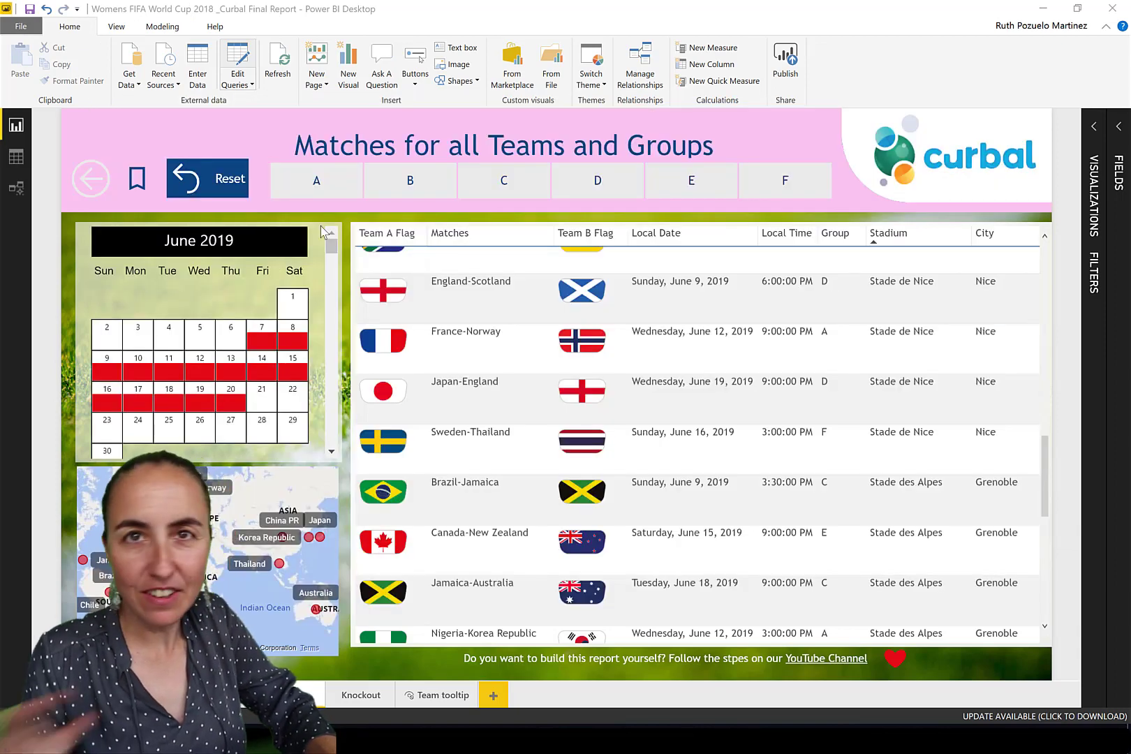
click(236, 57)
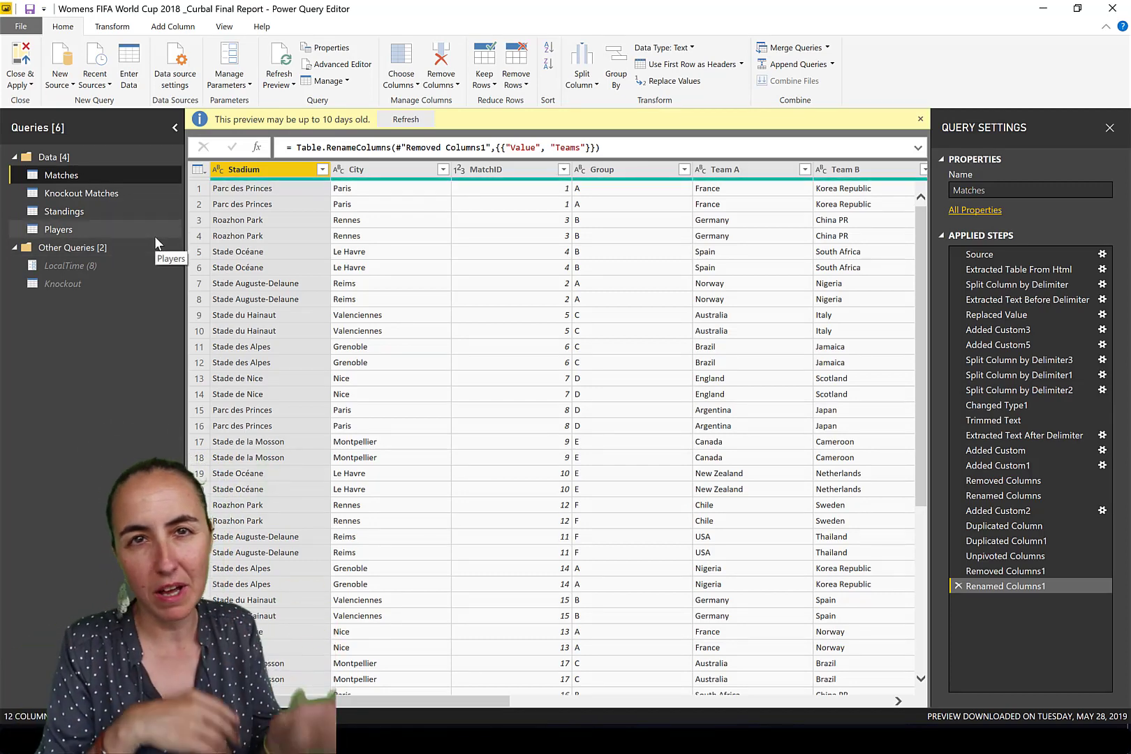
click(76, 282)
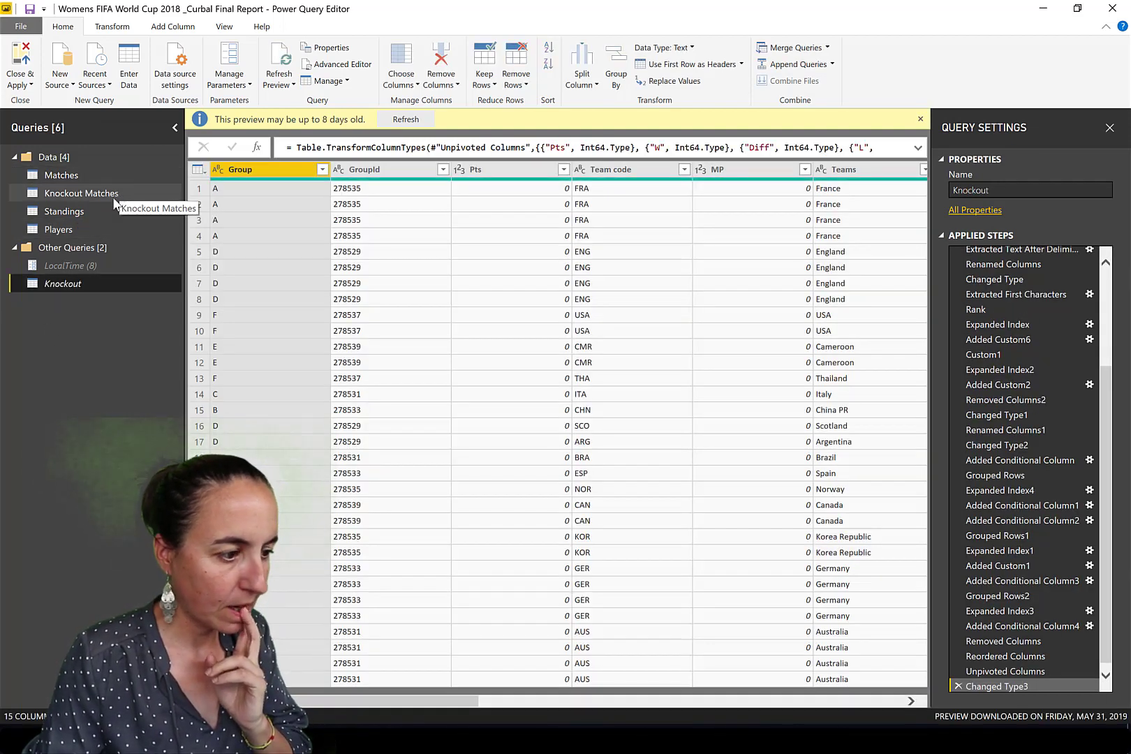
click(68, 180)
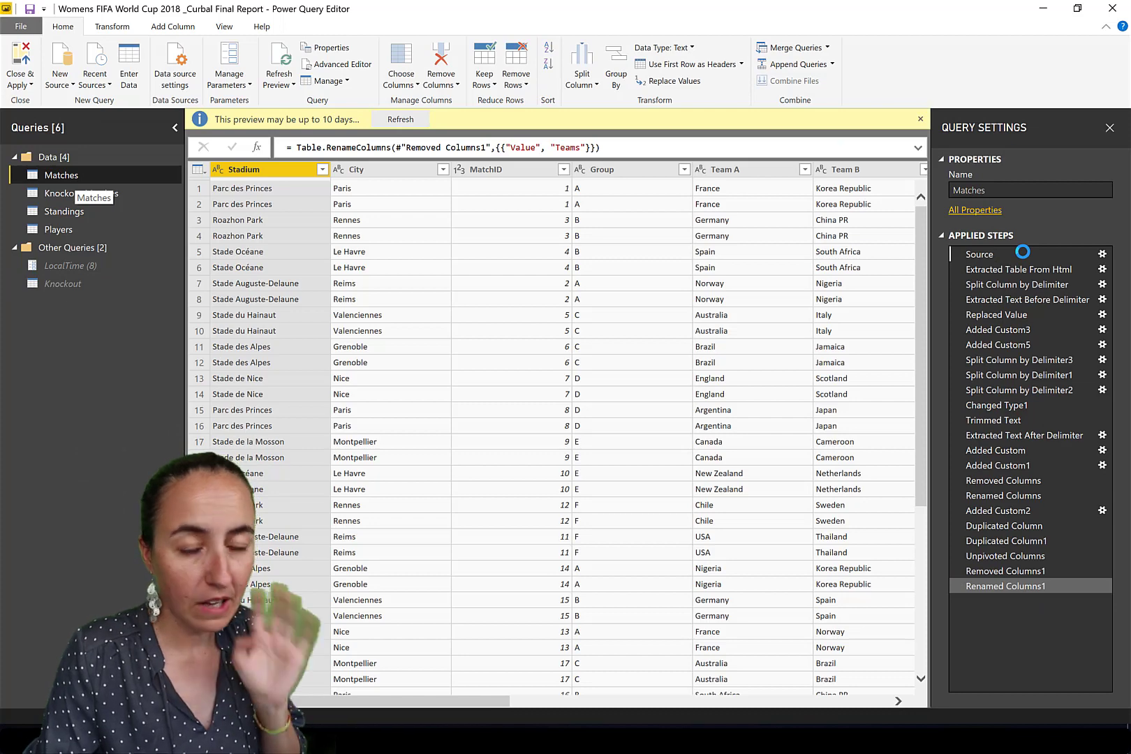
click(1022, 253)
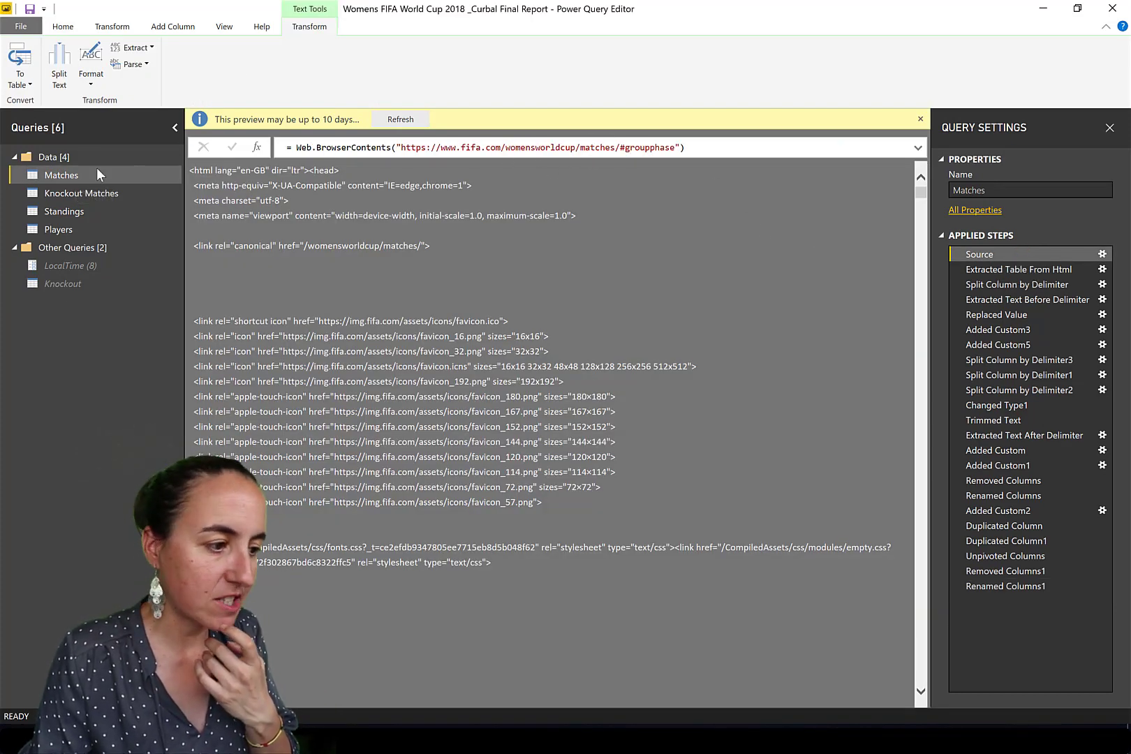
- Duplicate the Matches query and delete the copy's applied steps from Added Custom3 to the end
right_click(60, 178)
click(122, 285)
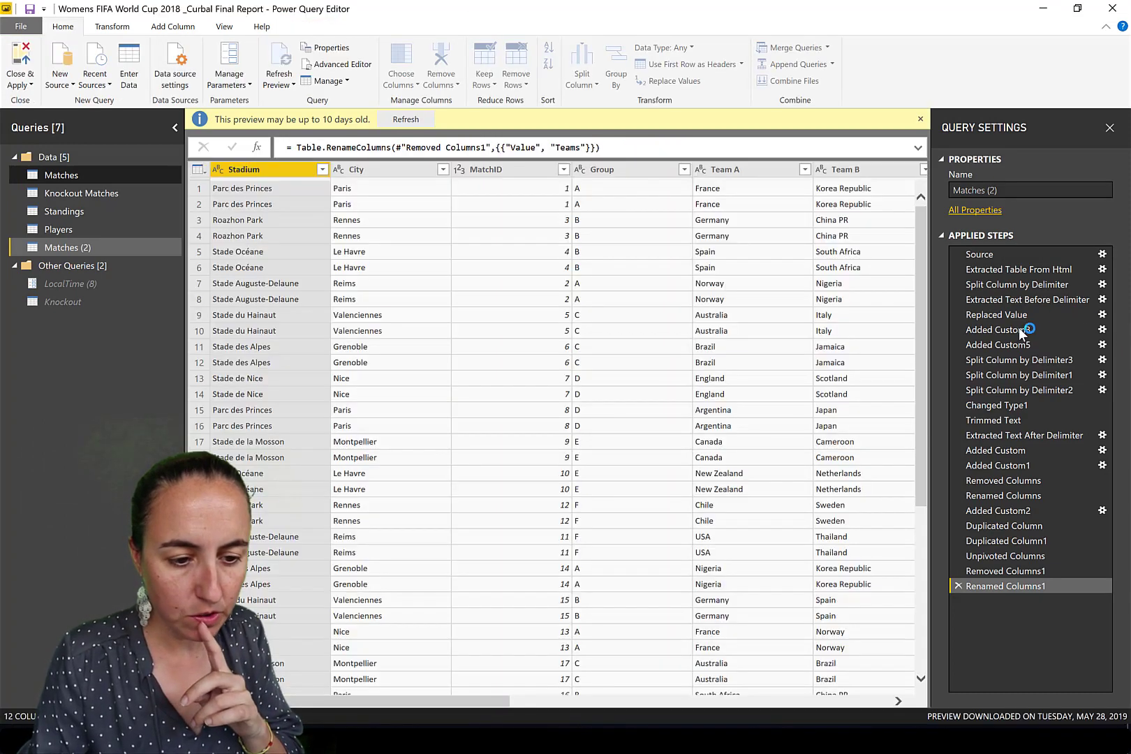
click(1019, 329)
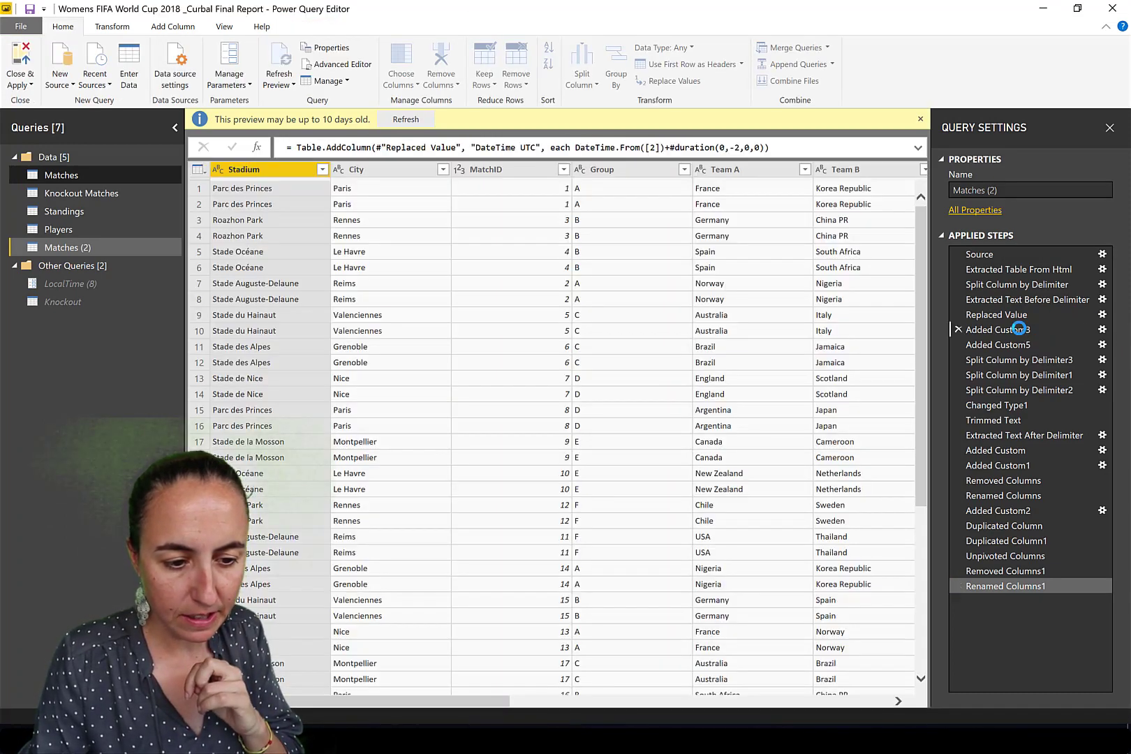
right_click(1019, 331)
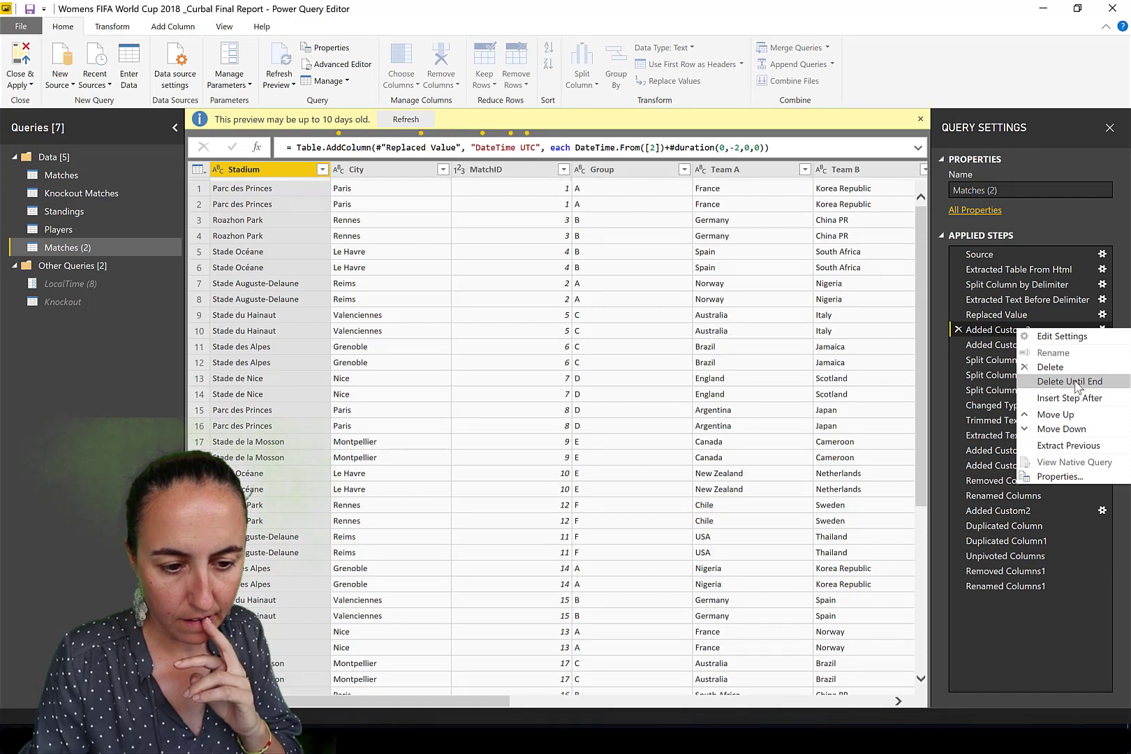
click(1077, 384)
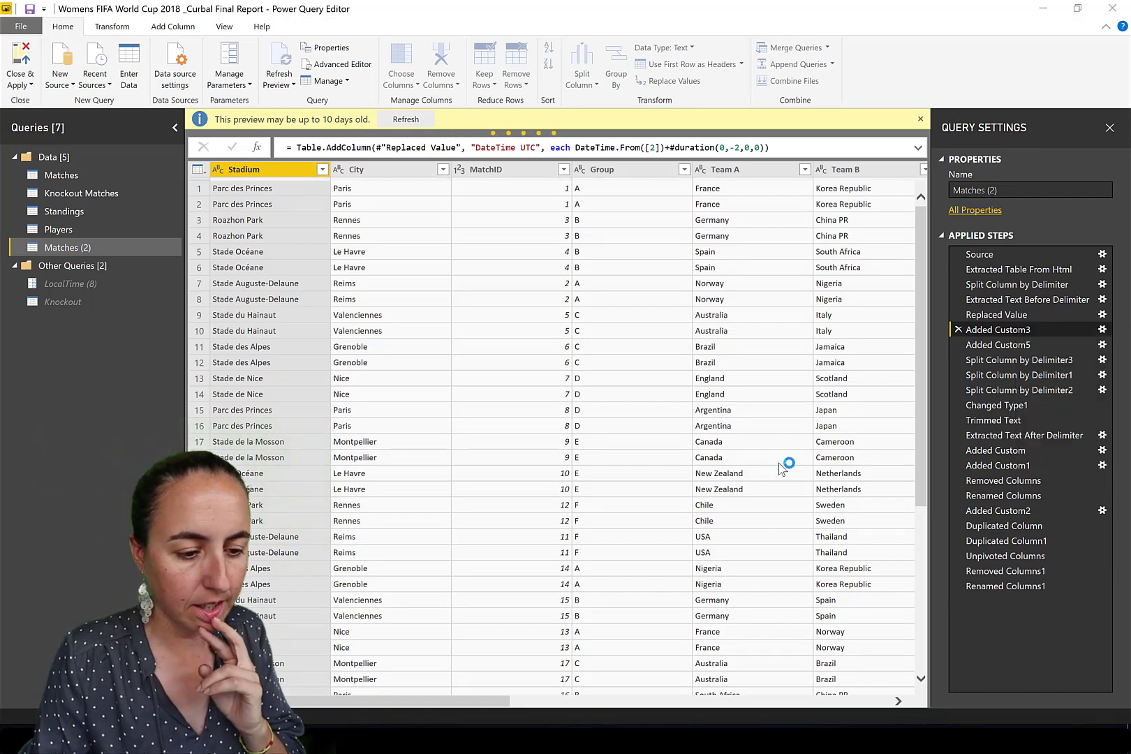
click(646, 398)
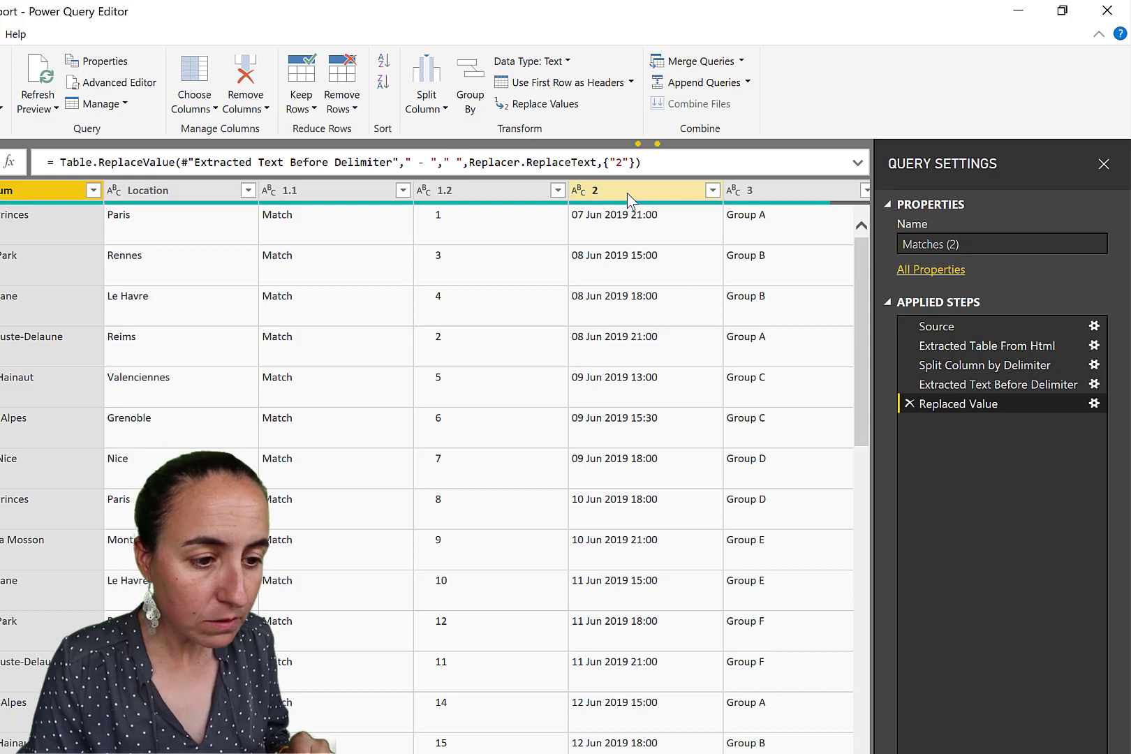
- Review the Matches (2) steps from Extracted Table From Html through Replaced Value to see how the date-time column is cleaned
click(997, 368)
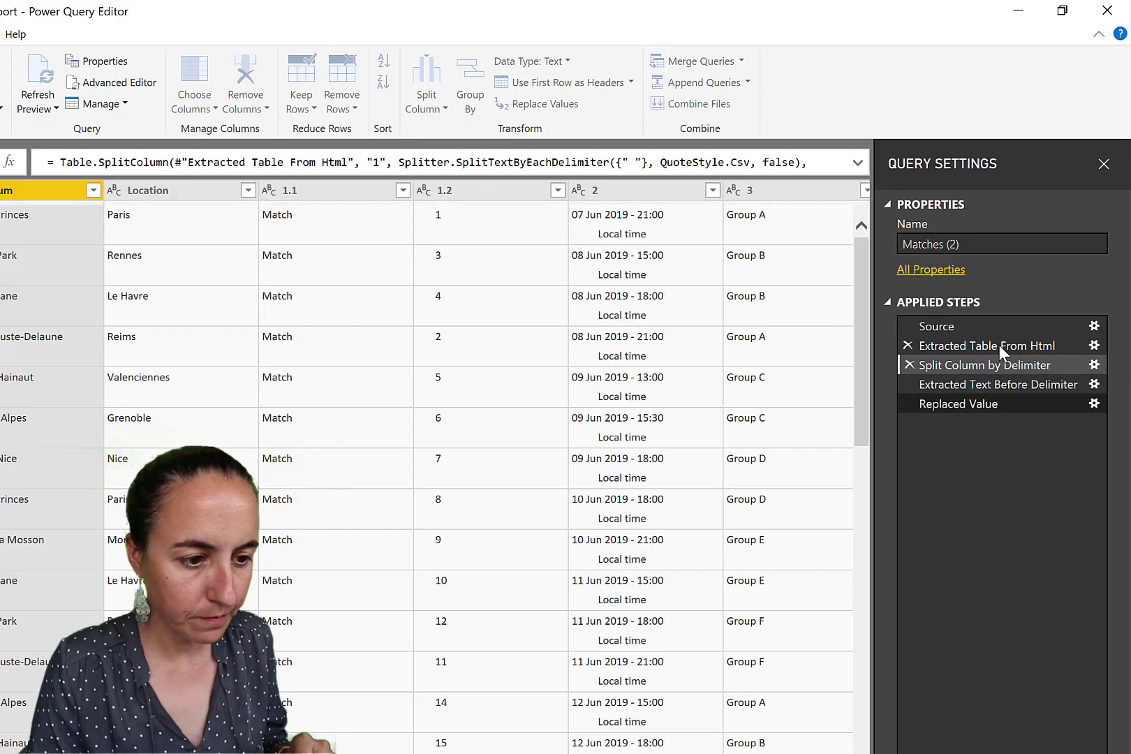
click(999, 345)
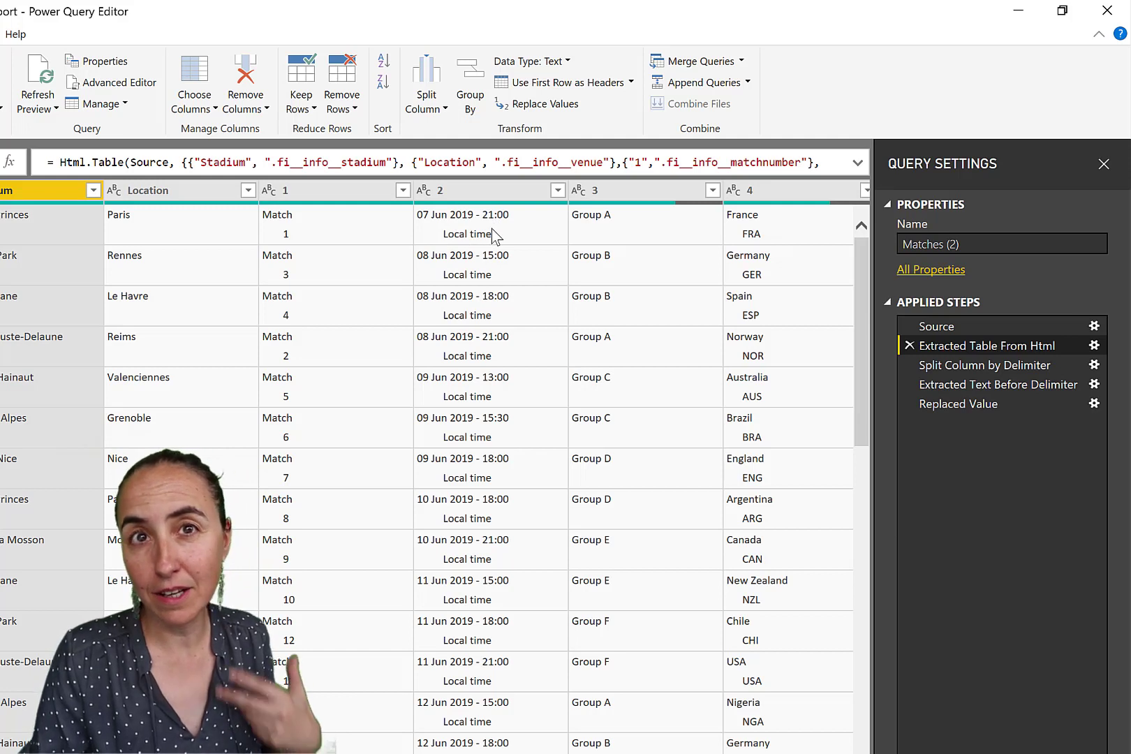
click(1004, 366)
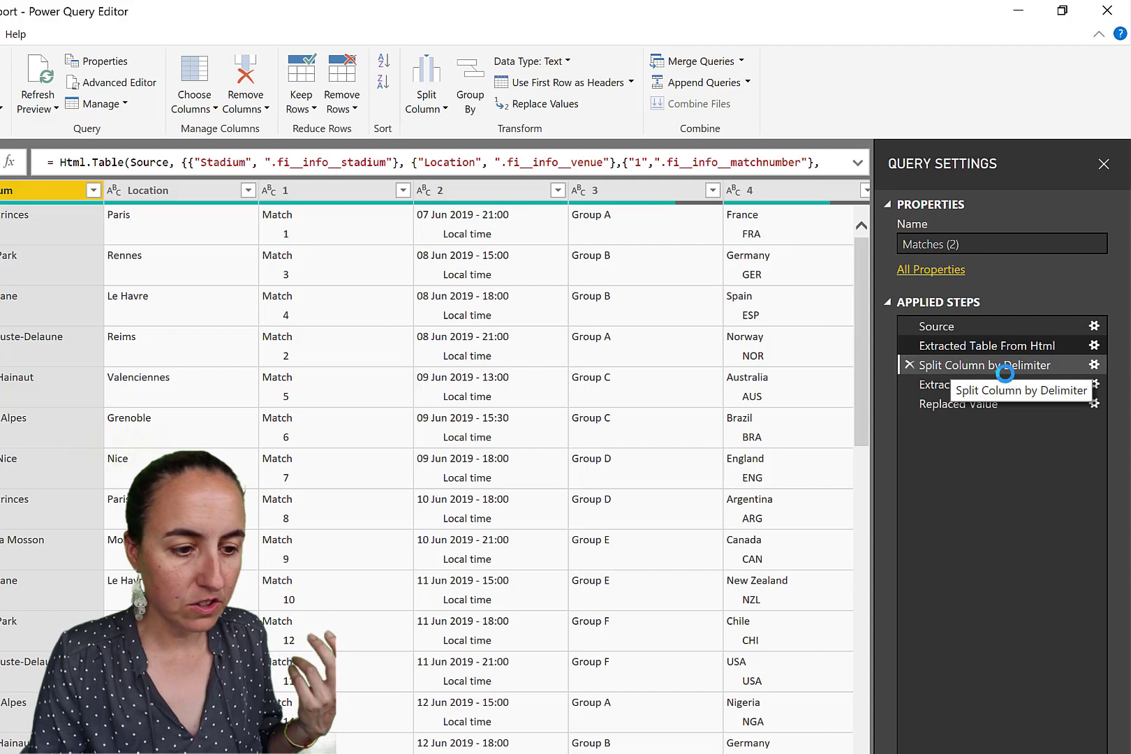
click(1009, 390)
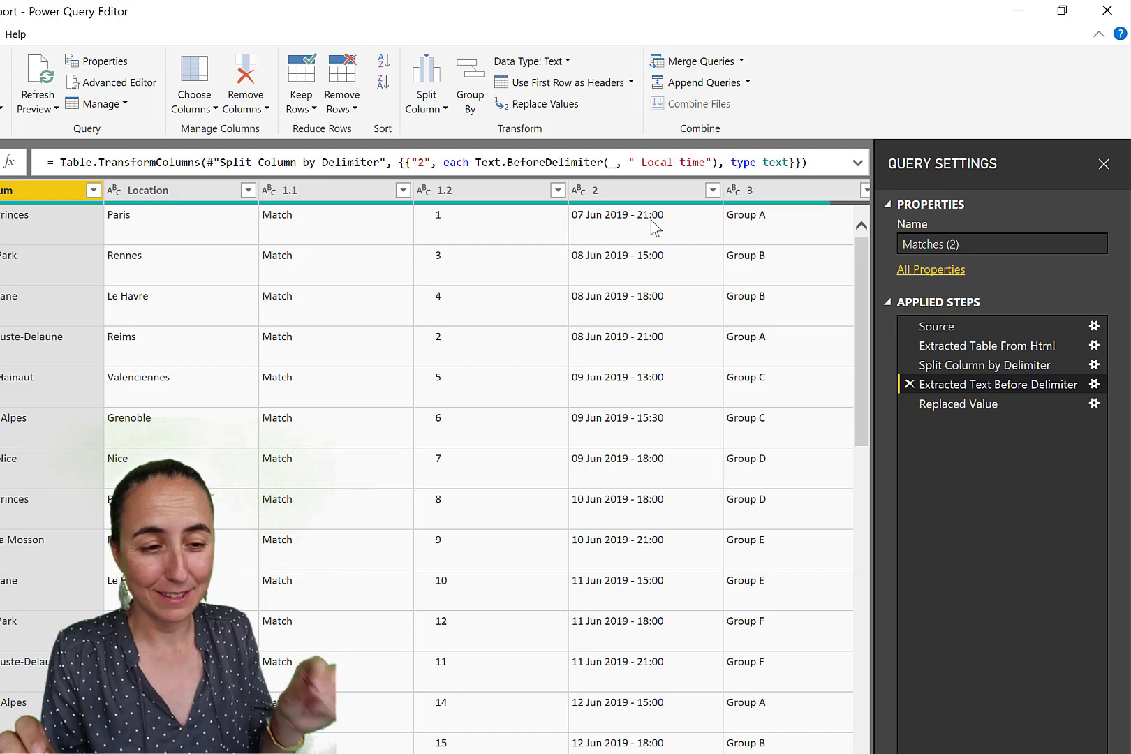
click(987, 403)
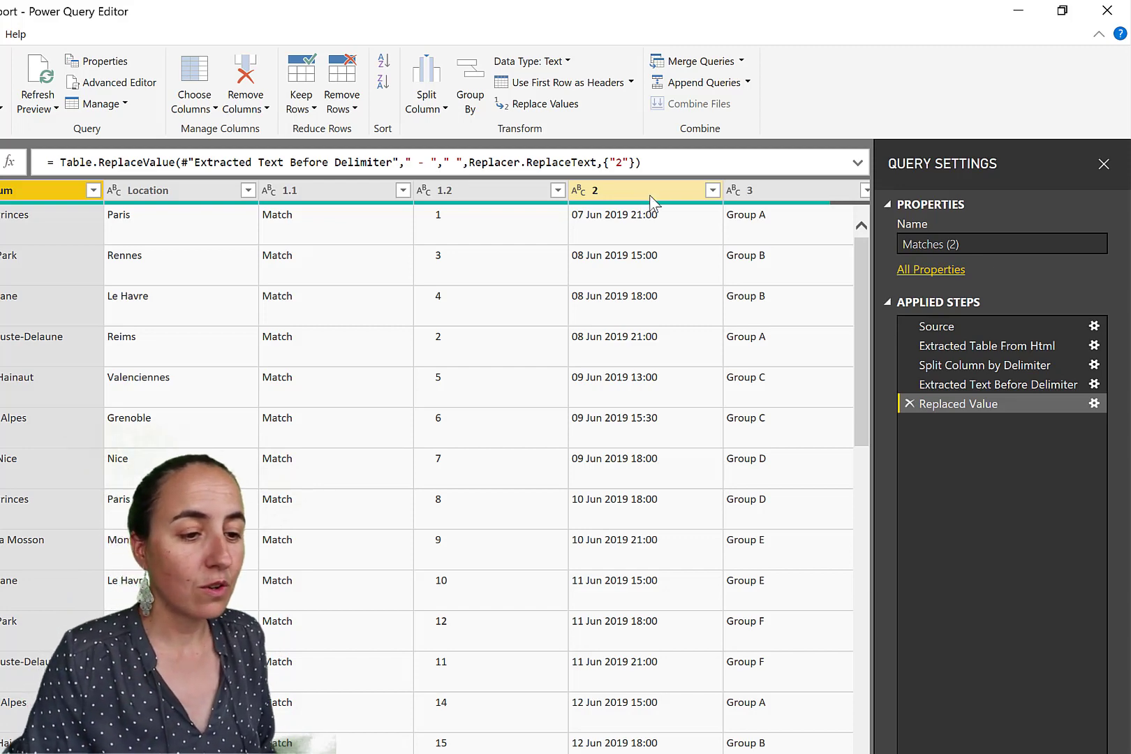
- Start a custom column in Matches (2) and name it Timezone
click(660, 190)
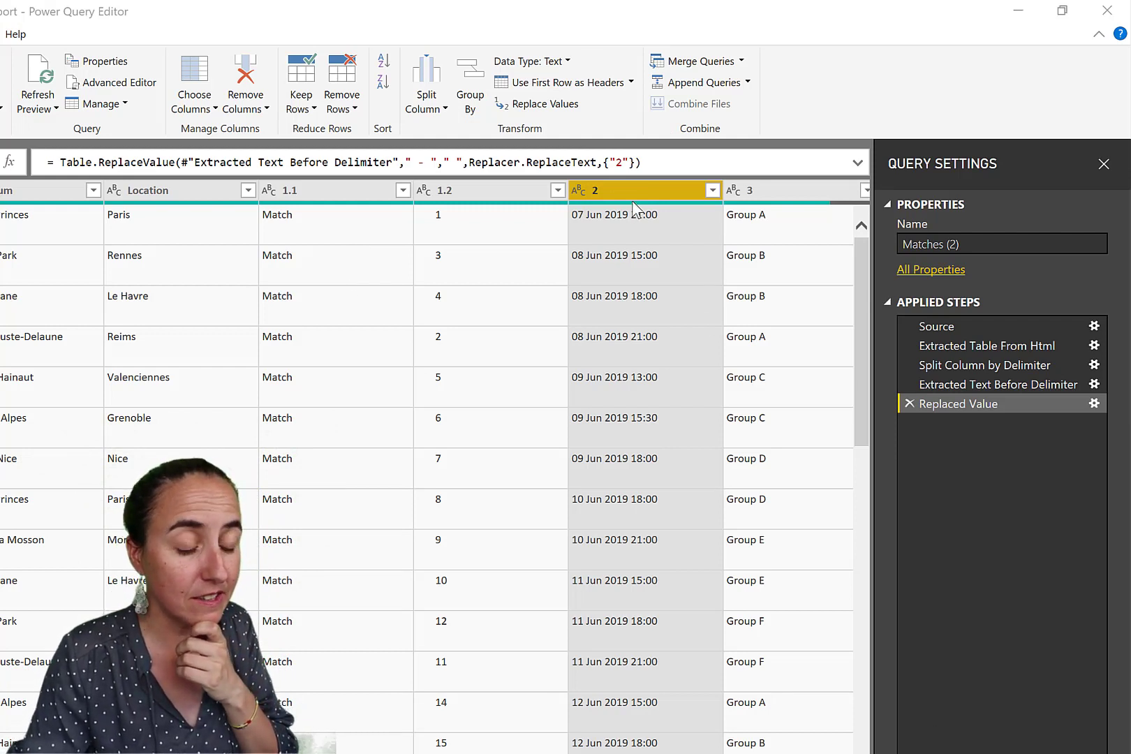
click(0, 34)
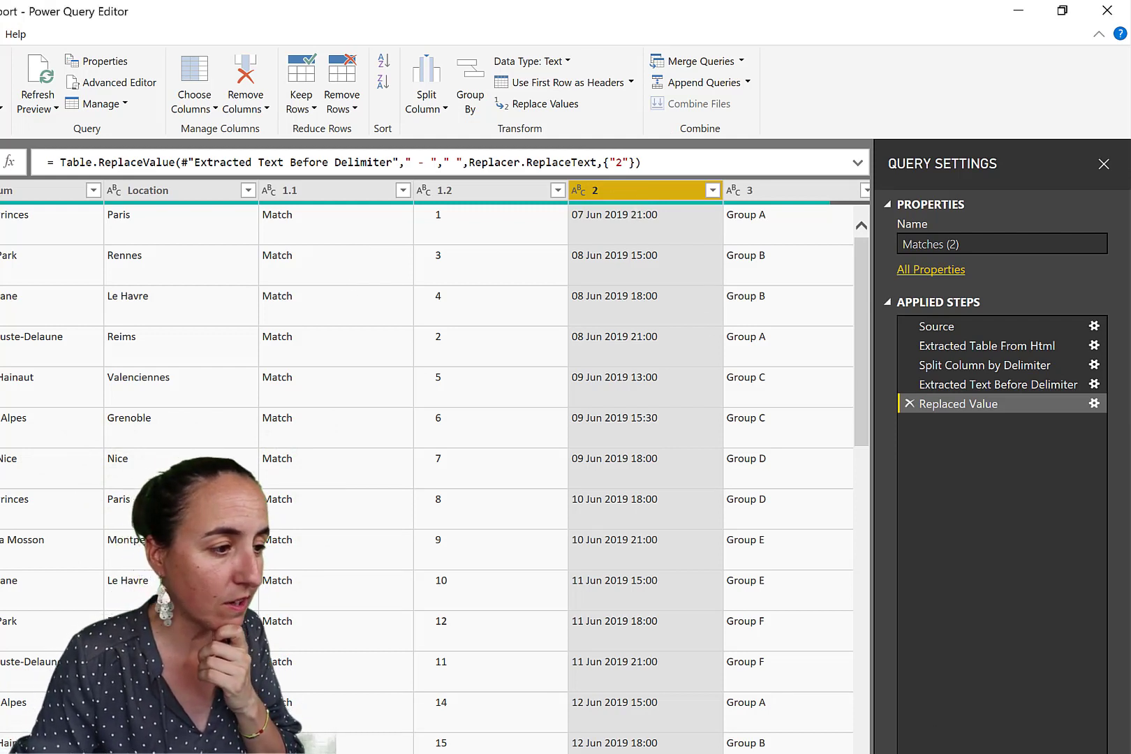
click(0, 75)
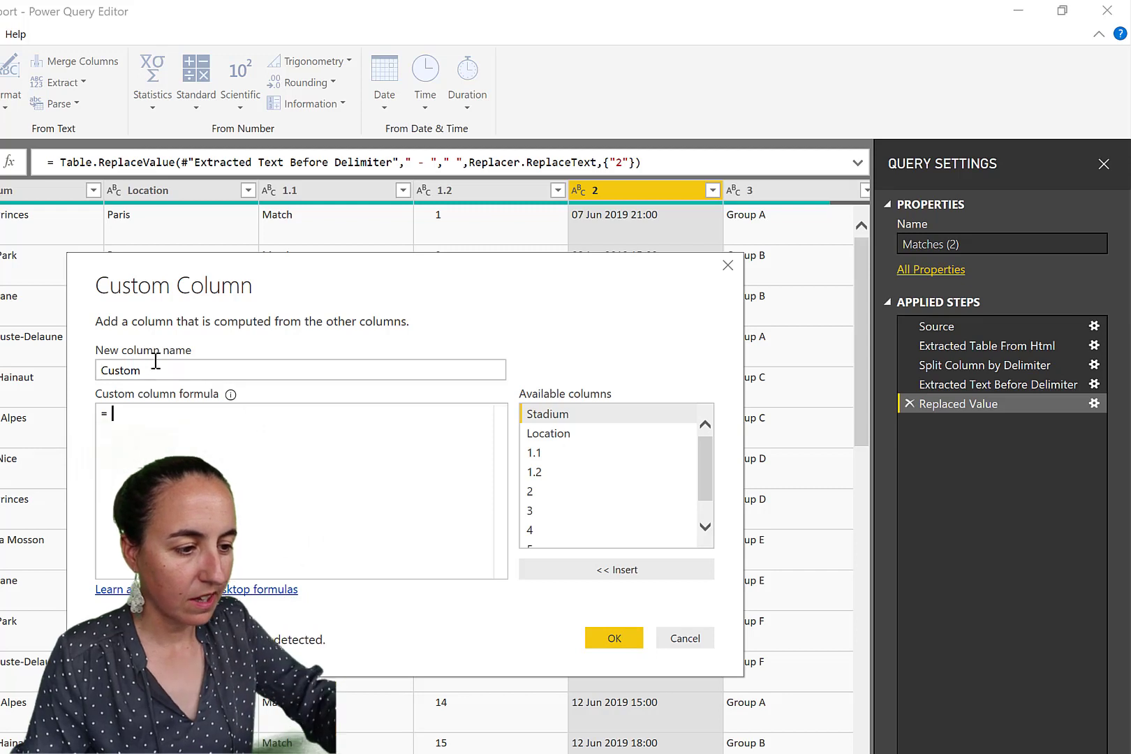
double_click(102, 369)
key(BackSpace)
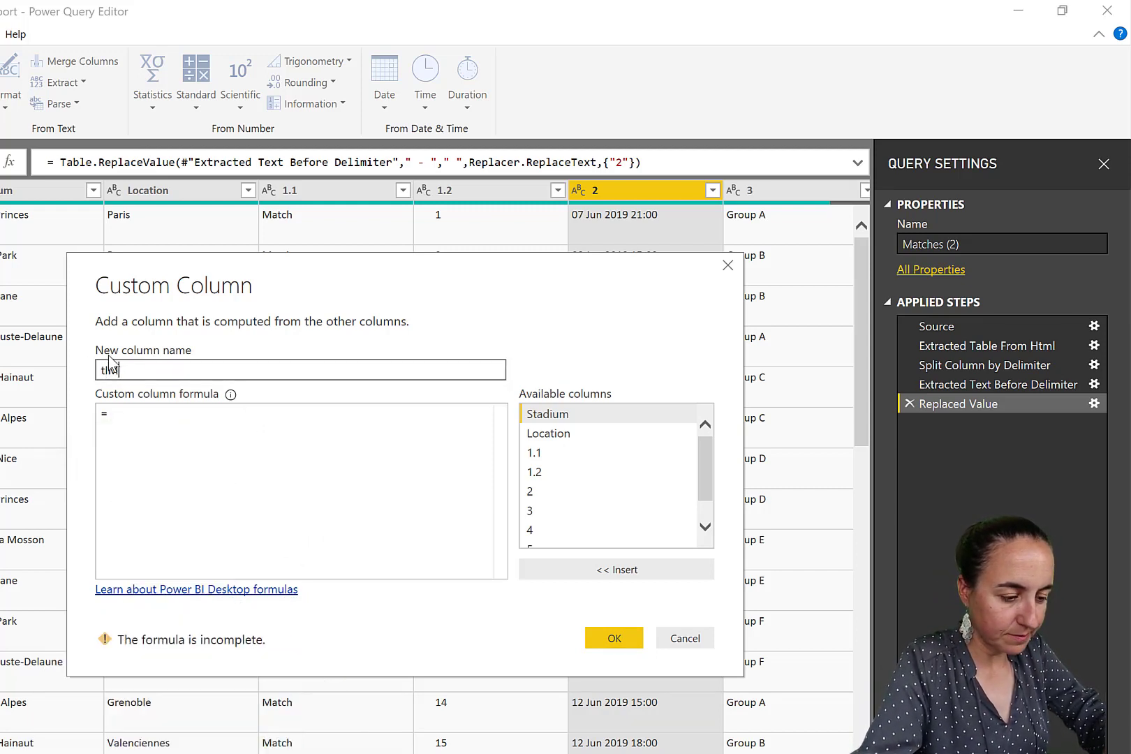
text(Tim)
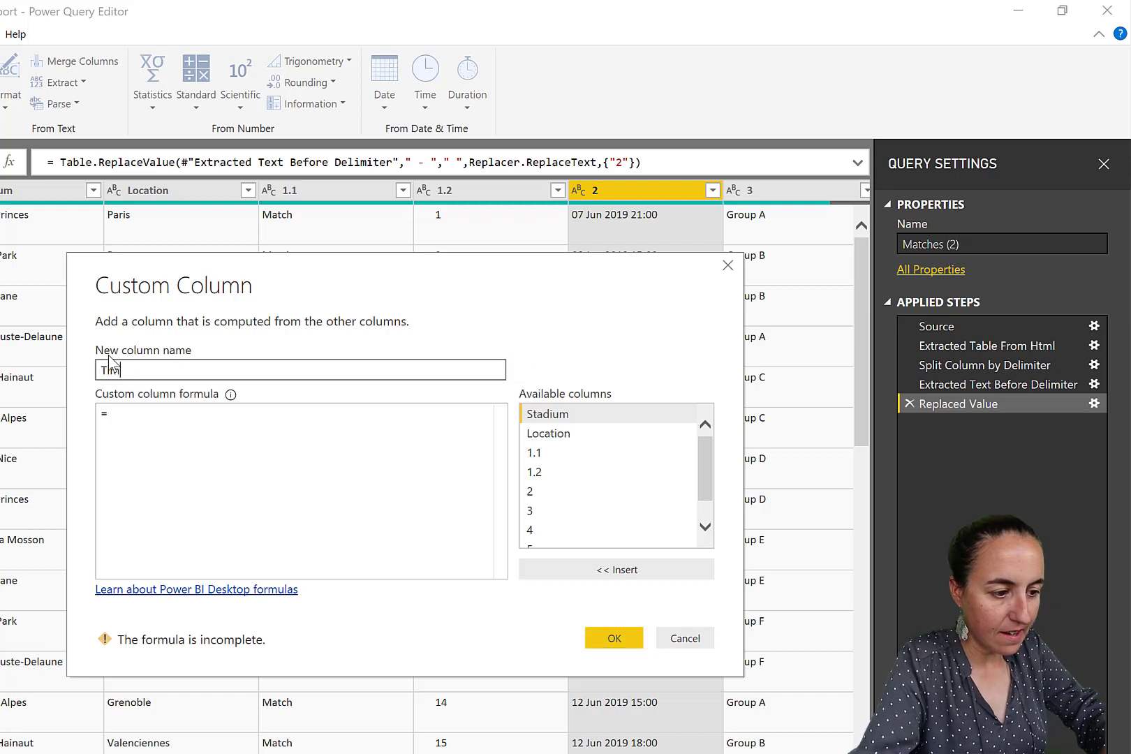
text(ezone )
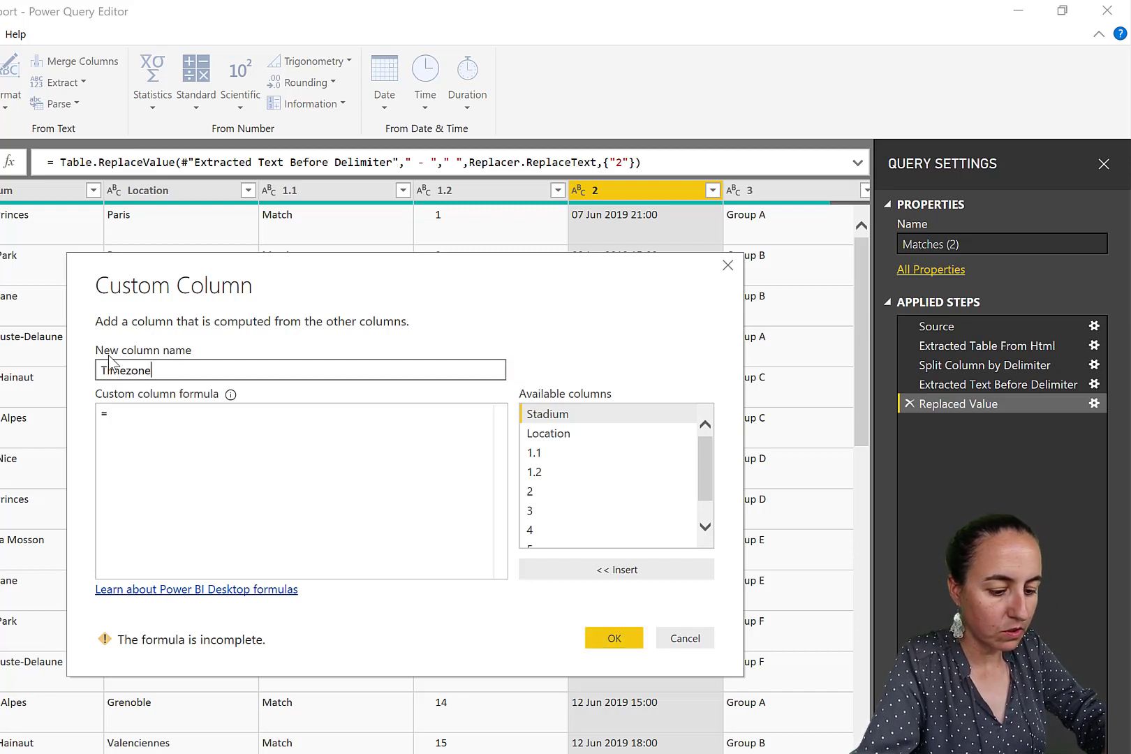
text(UTC)
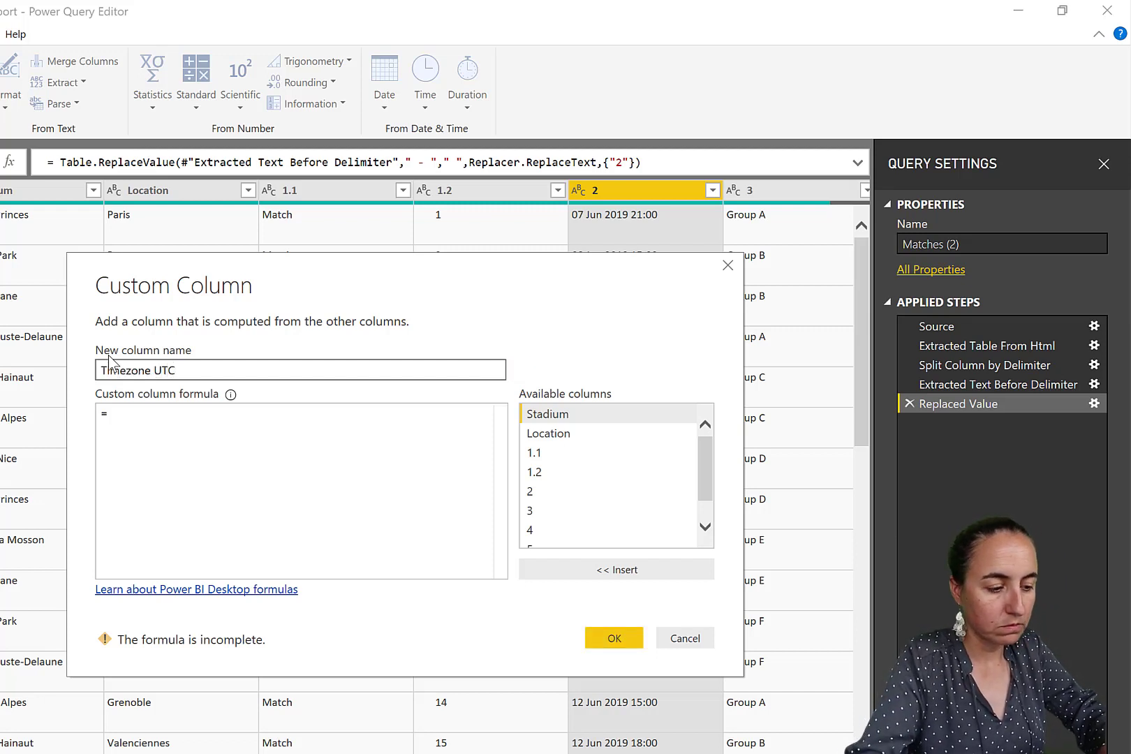
key(BackSpace)
key(BackSpace)
key(BackSpace)
key(BackSpace)
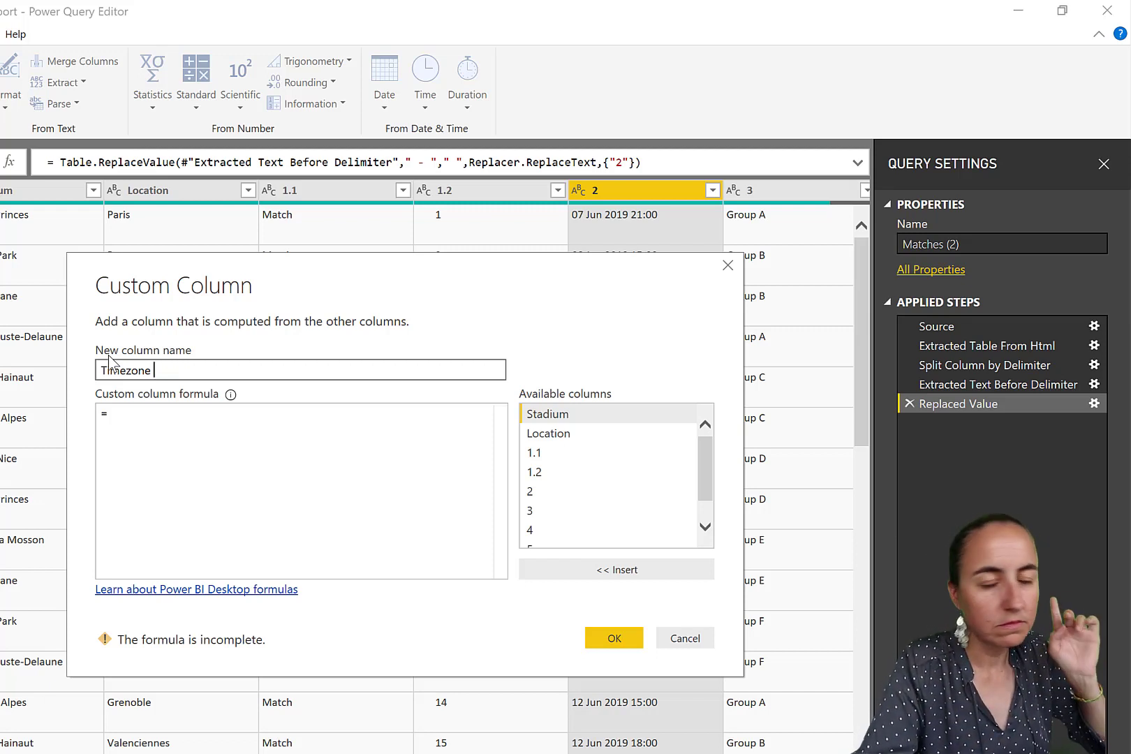
- Begin the Timezone column's formula with the DateTime.From function and an opening parenthesis
click(203, 416)
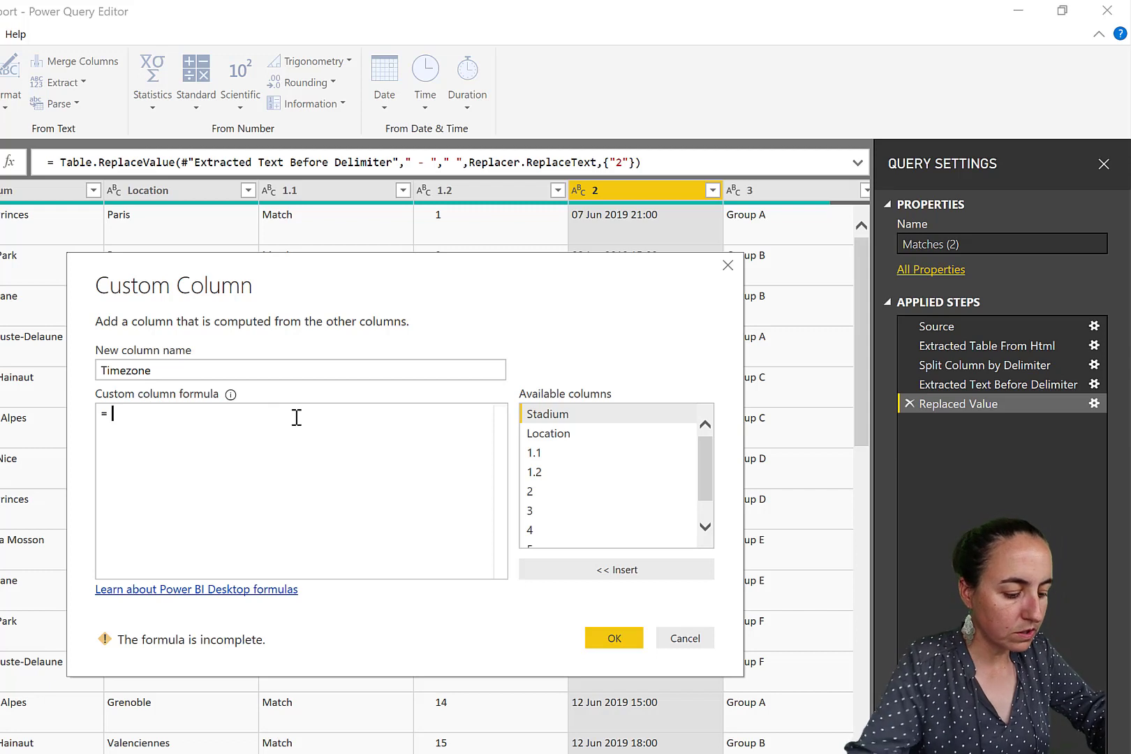
text(DateTime.)
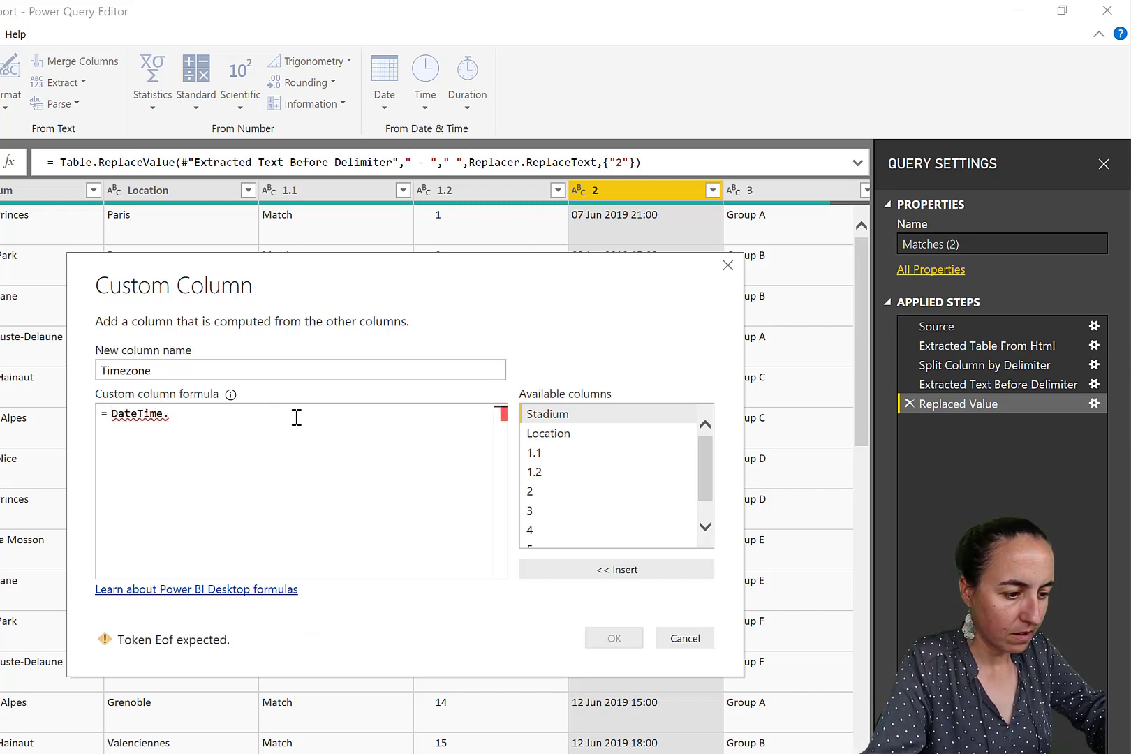
text(Frim)
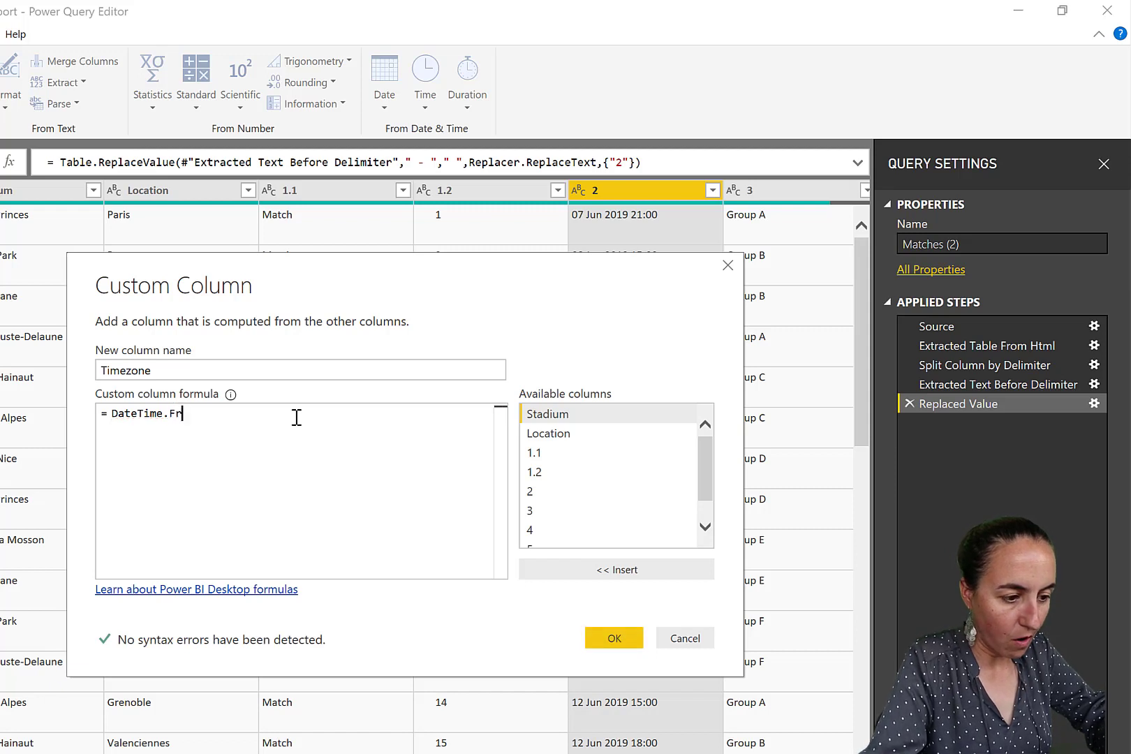
key(BackSpace)
key(BackSpace)
key(BackSpace)
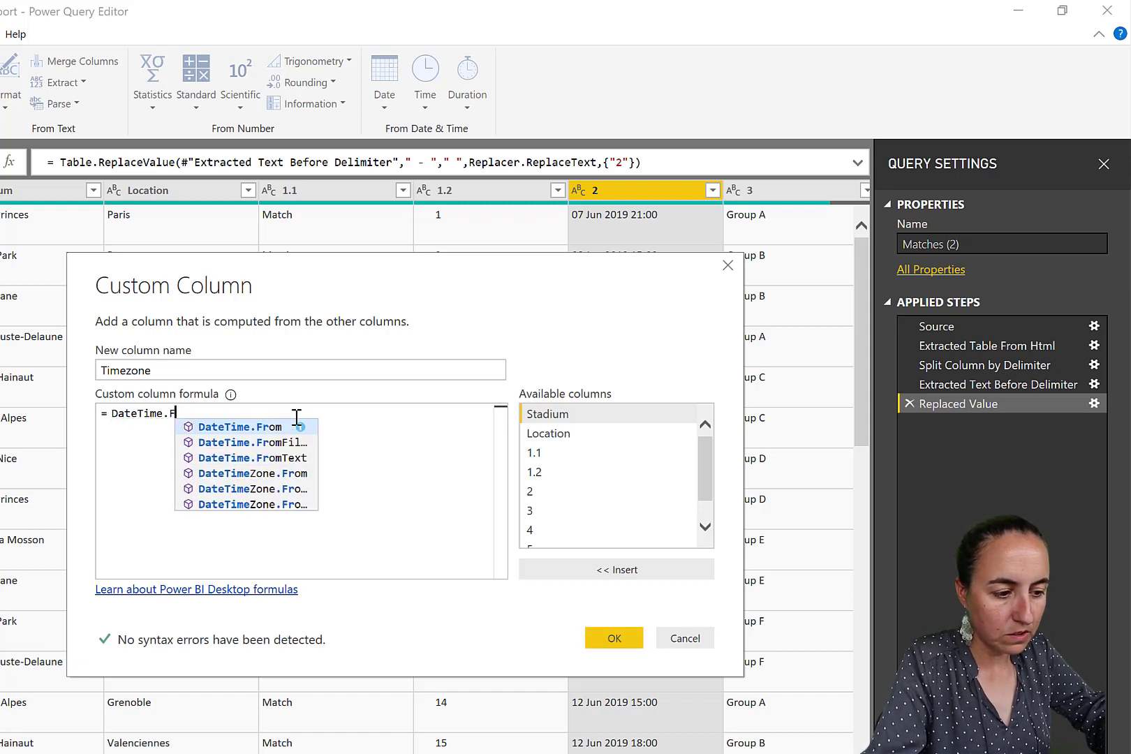
text(om()
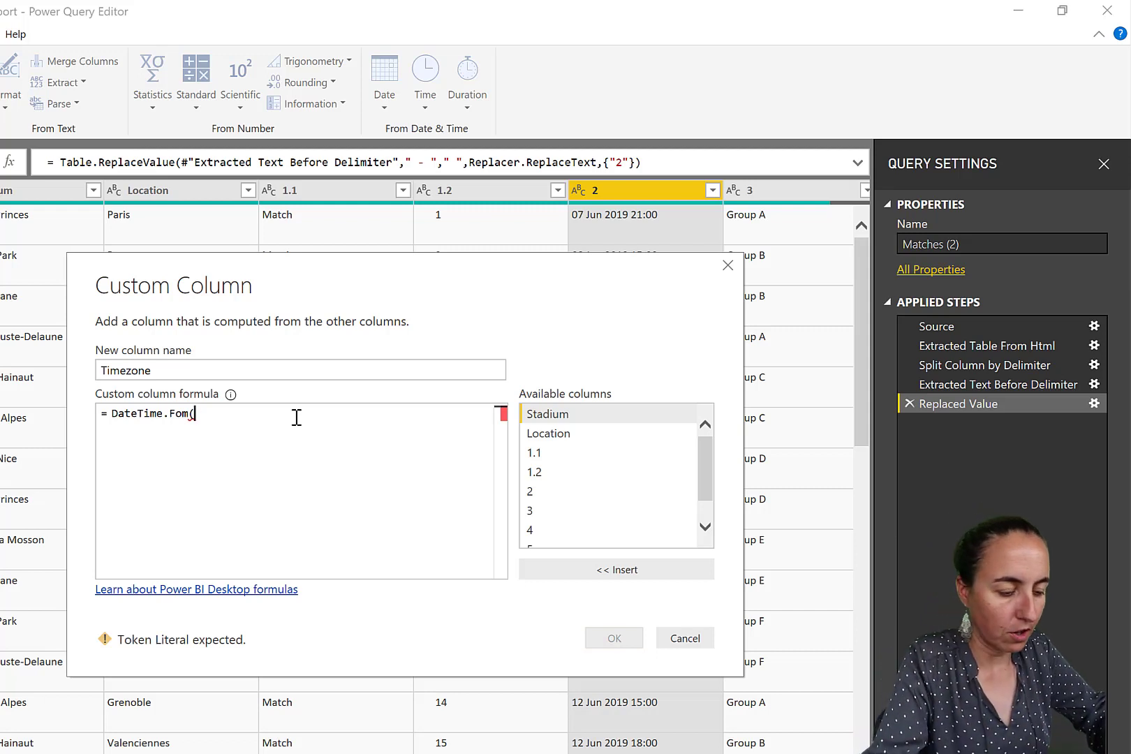
key(BackSpace)
key(BackSpace)
key(BackSpace)
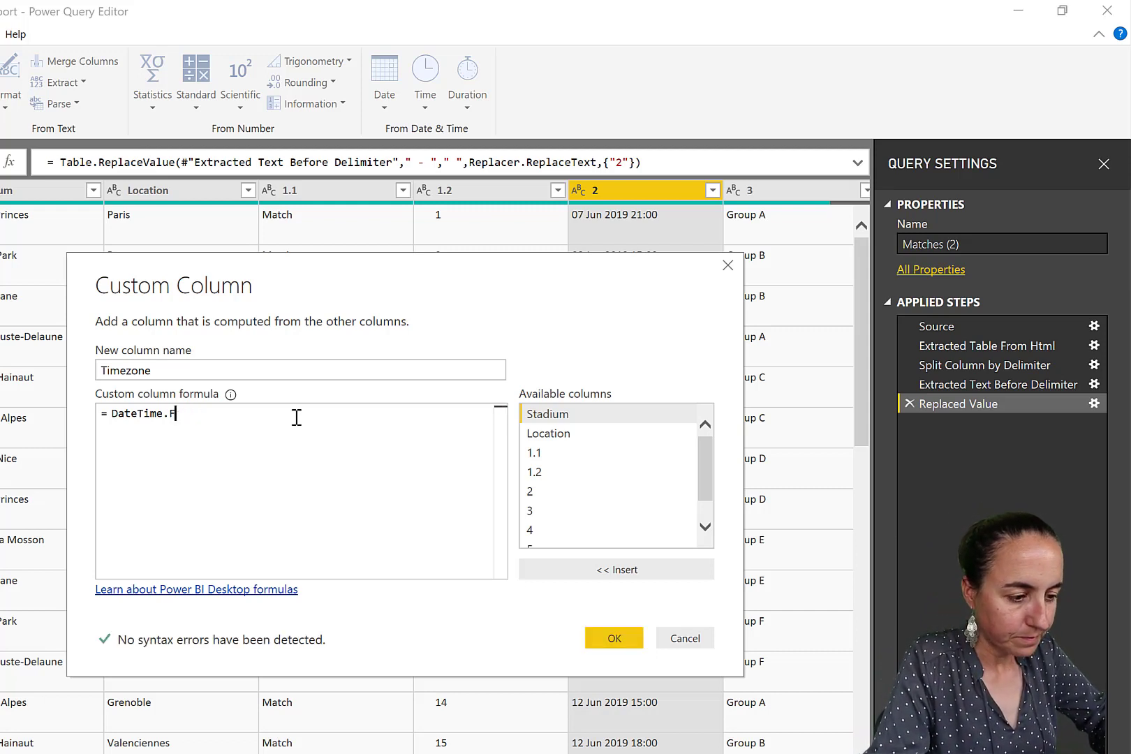
text(rom)
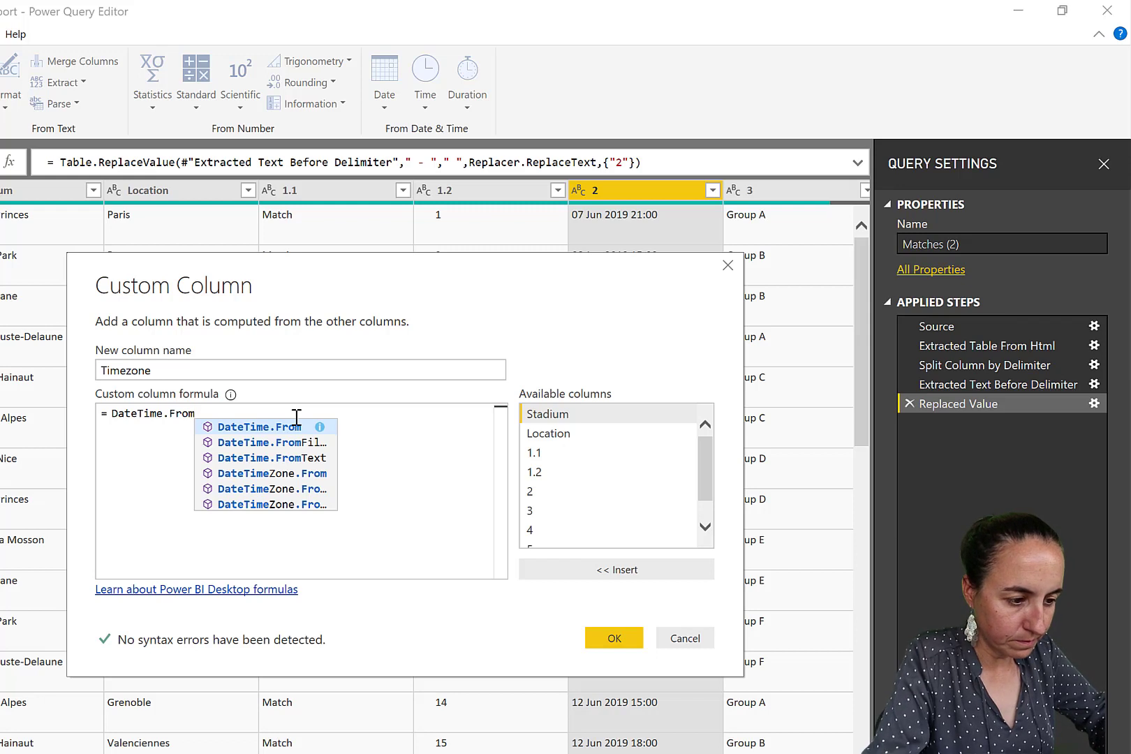
text((()
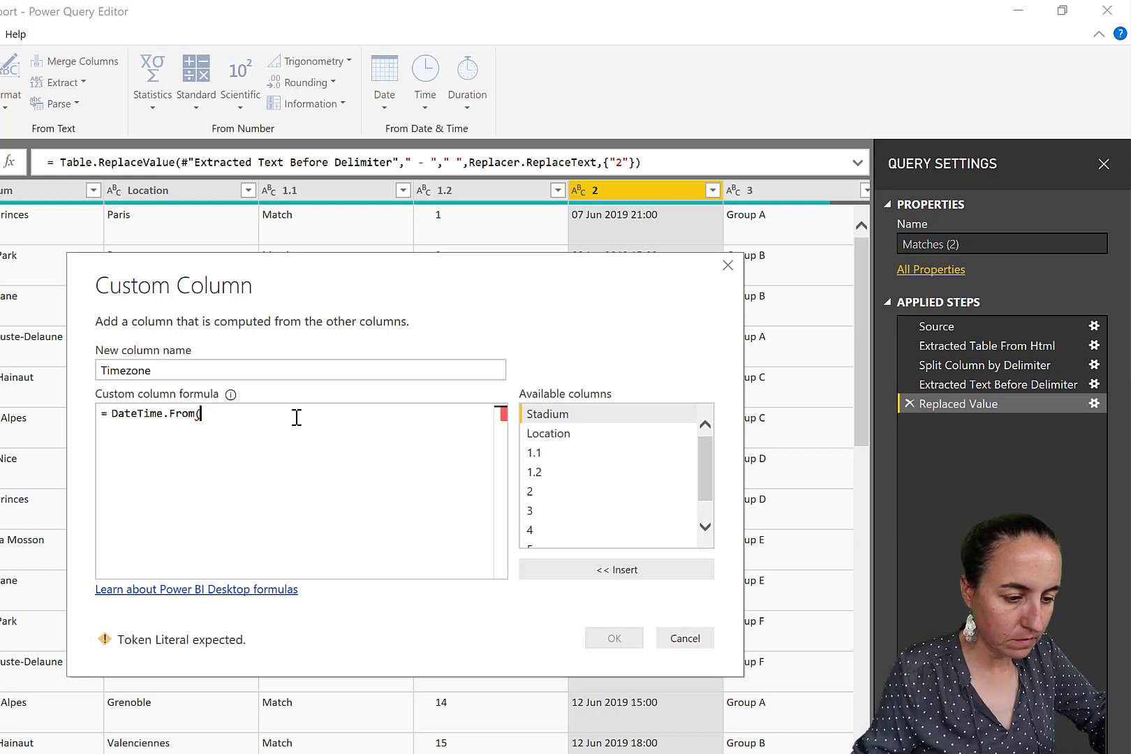
key(BackSpace)
- Complete the formula as DateTime.From([2]) using column 2 and create the Timezone column
click(538, 492)
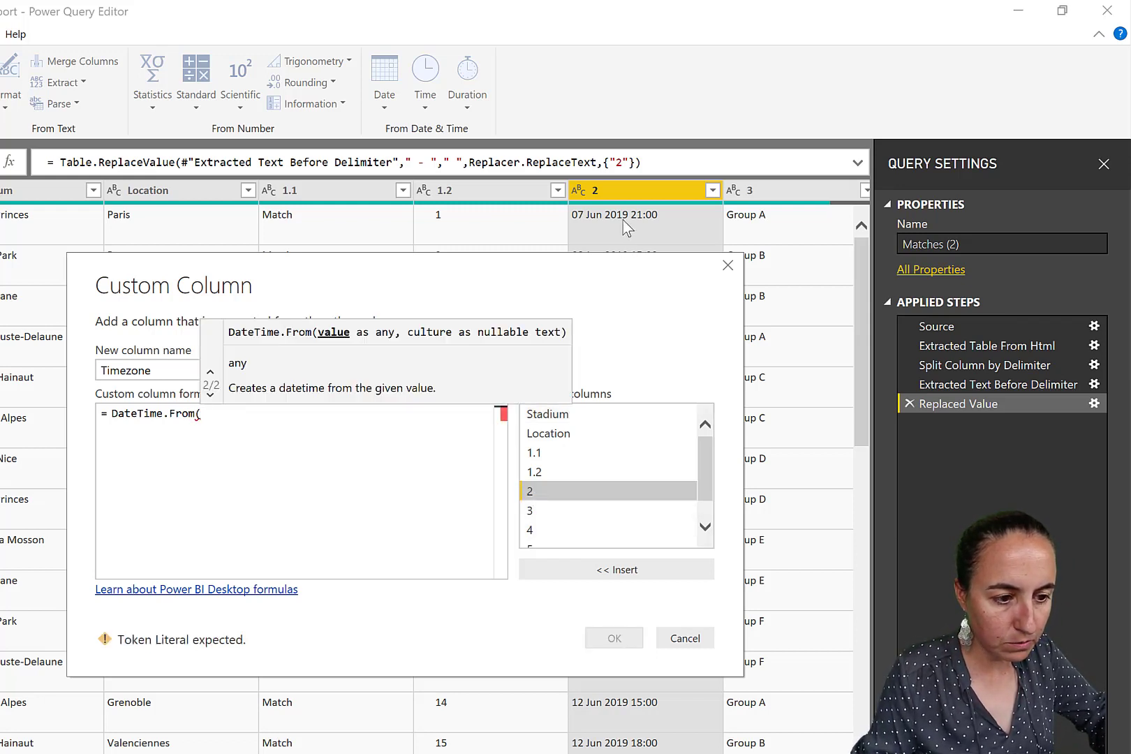
double_click(558, 489)
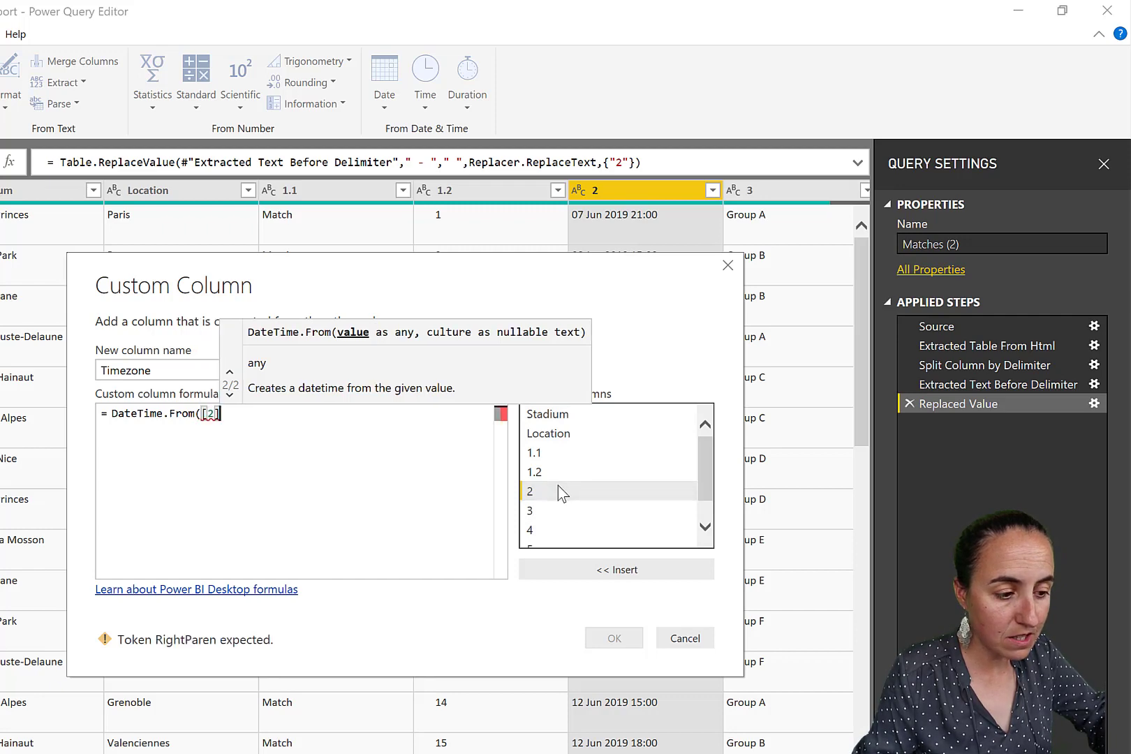
text())
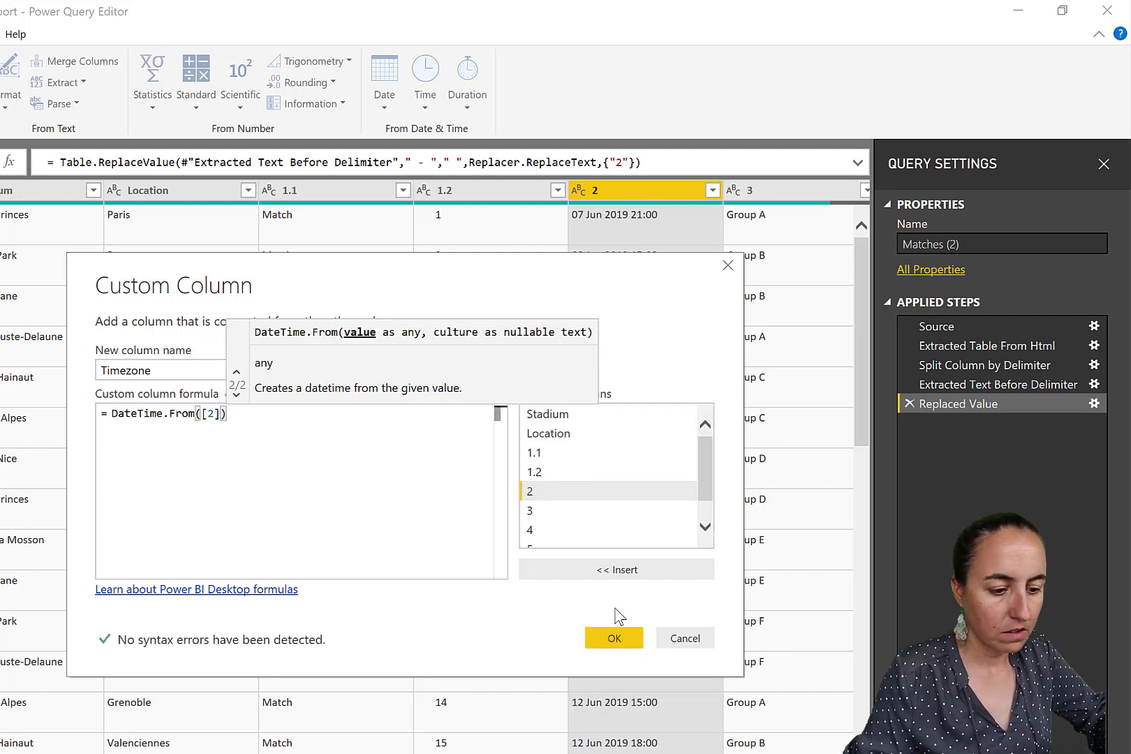
click(612, 638)
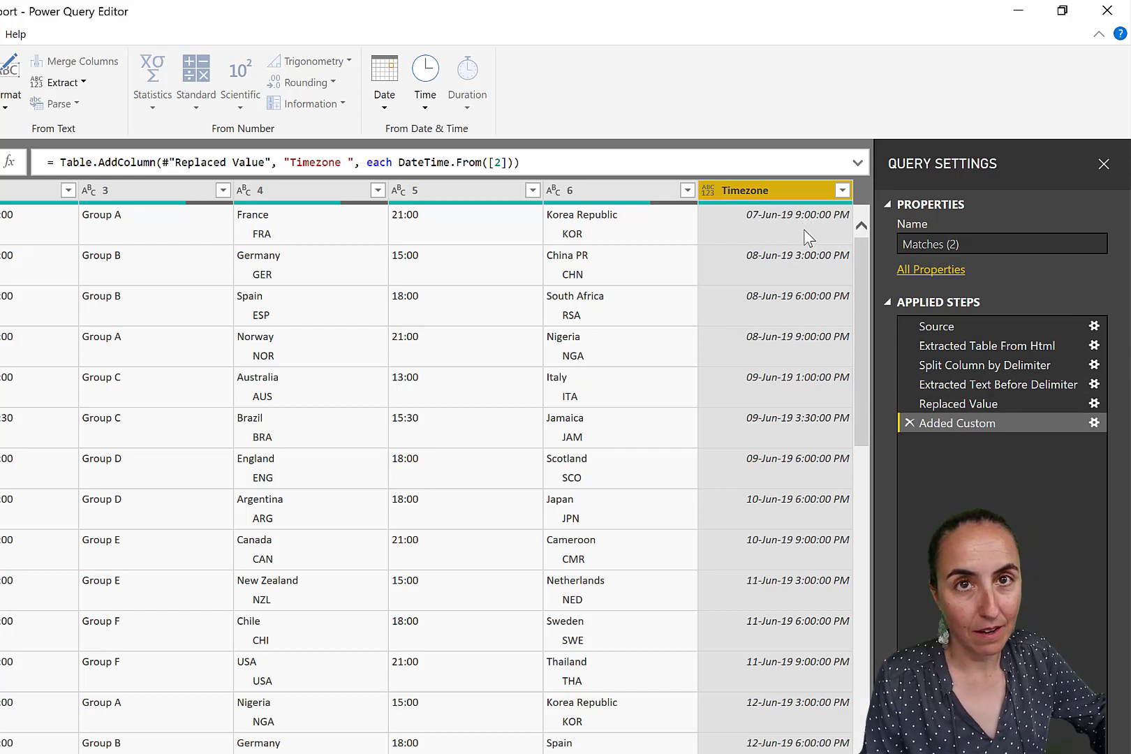
- Reopen the Added Custom step for editing and rename its column to Timezone UTC
click(1095, 422)
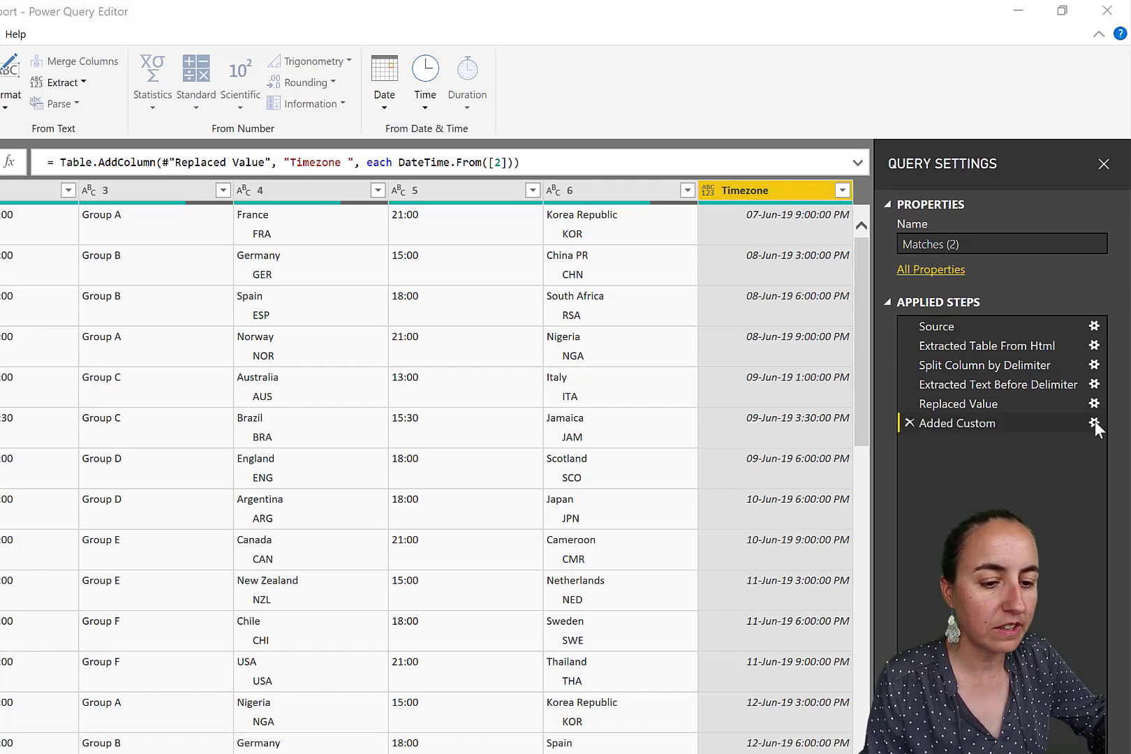
click(1094, 423)
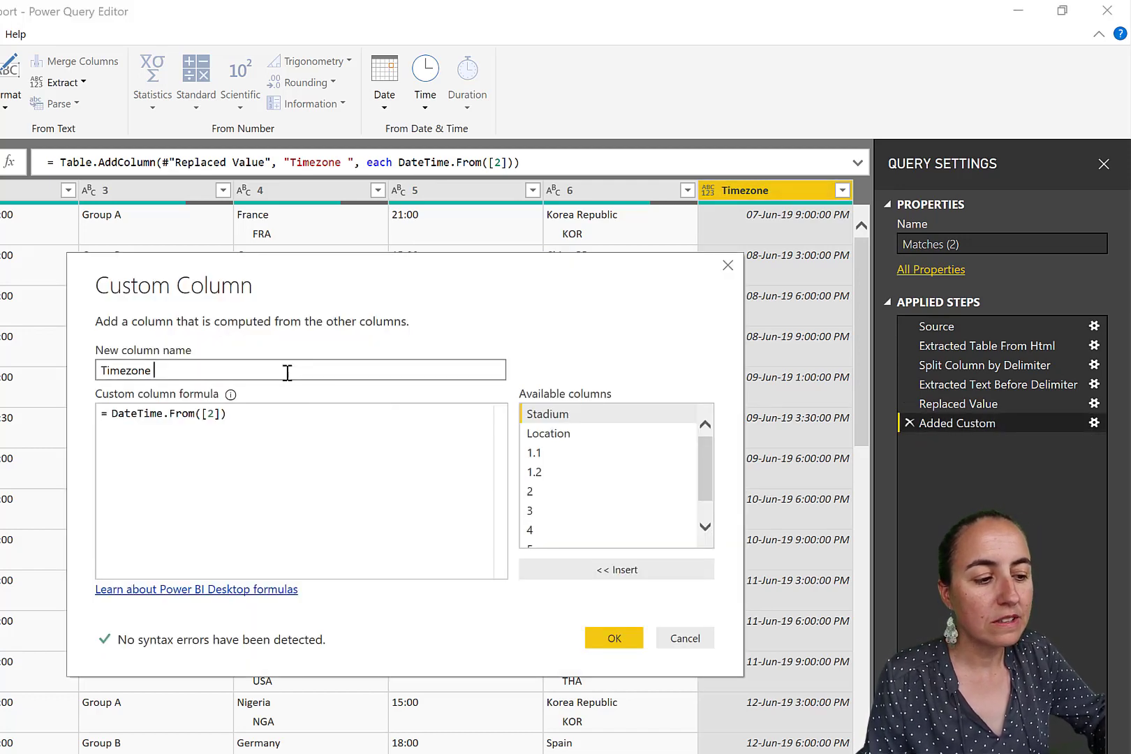
text(UTC)
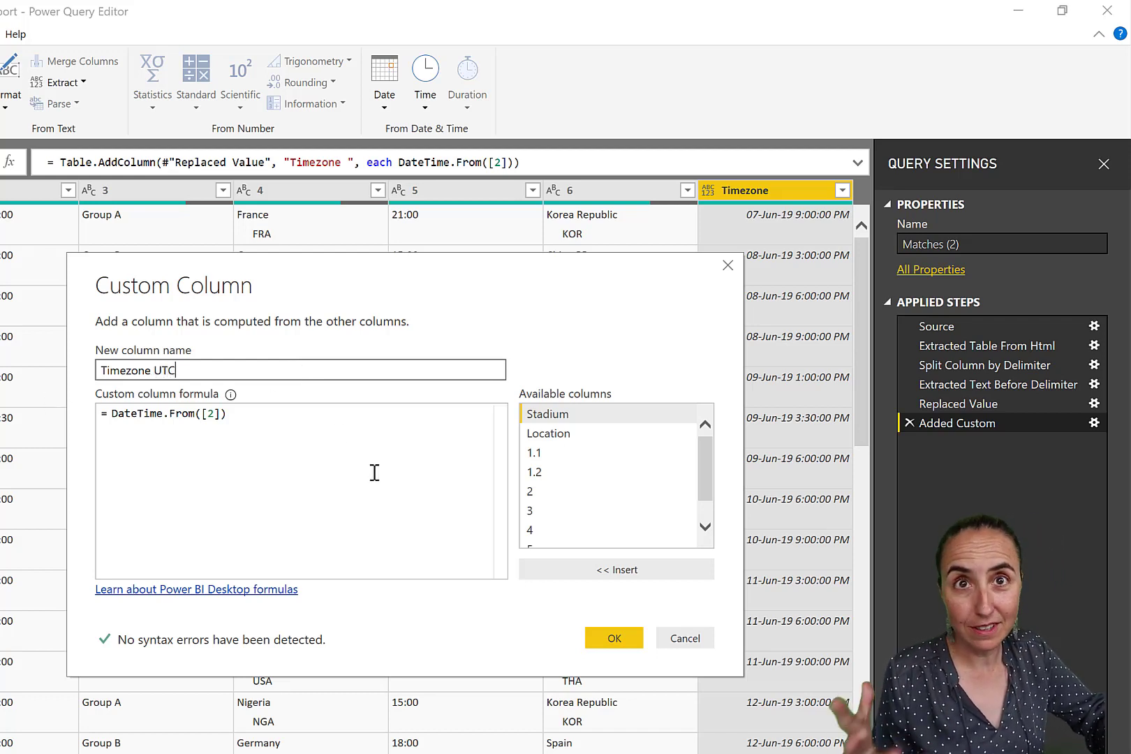
- Append +#duration(0, -2,0,0) to the Timezone UTC formula and apply the change
click(307, 421)
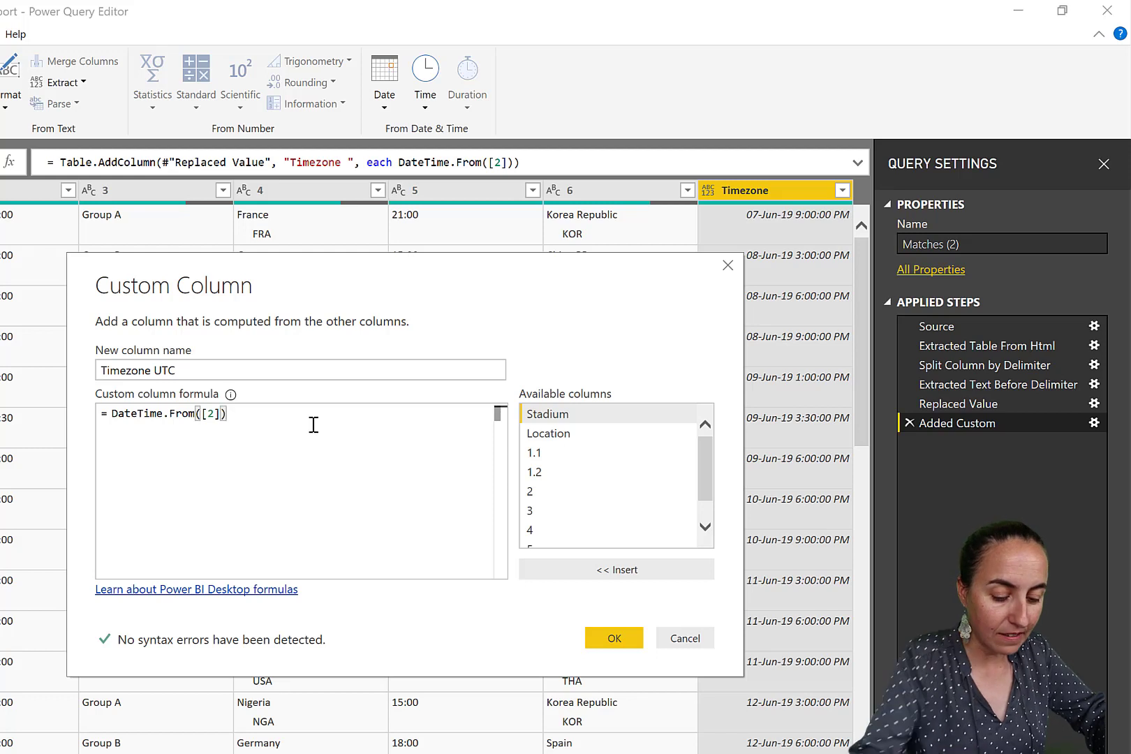
text(+)
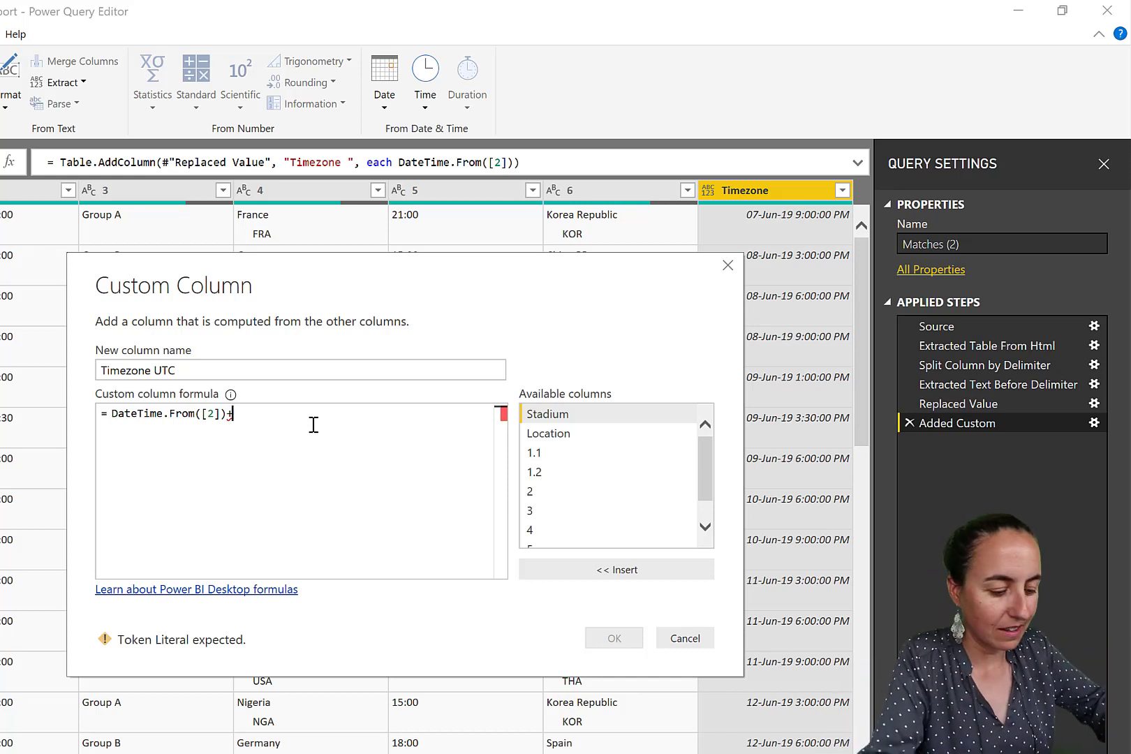
text(#dura)
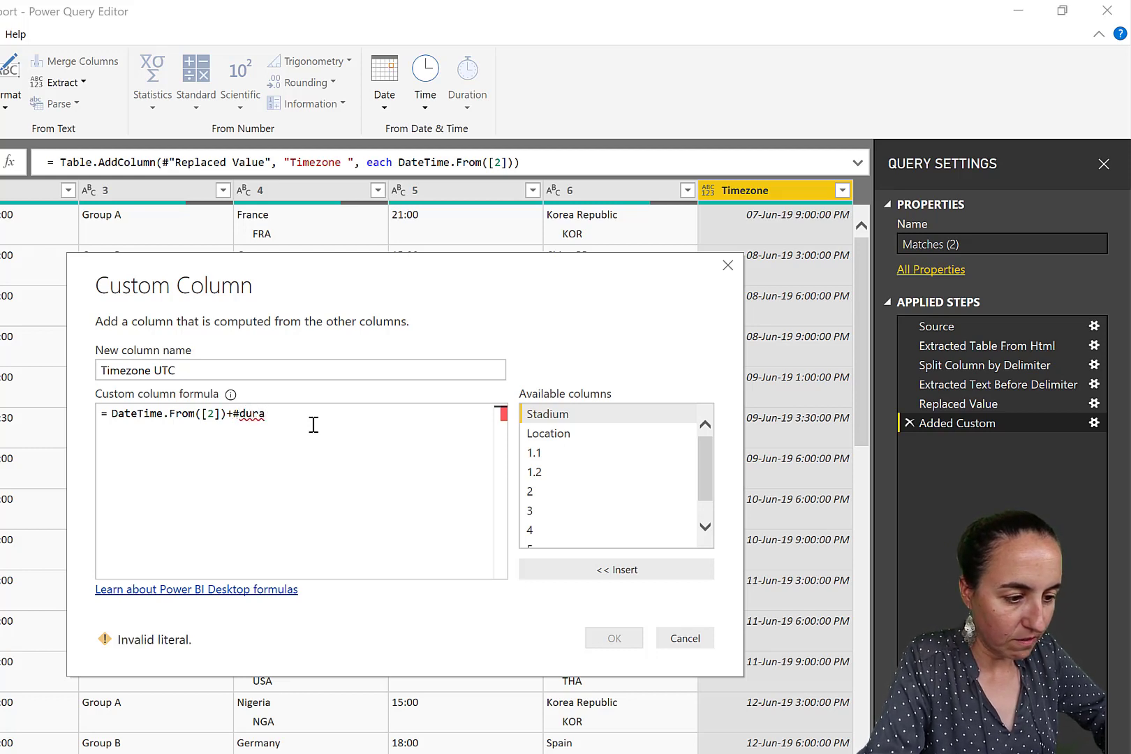
text(tion(0,)
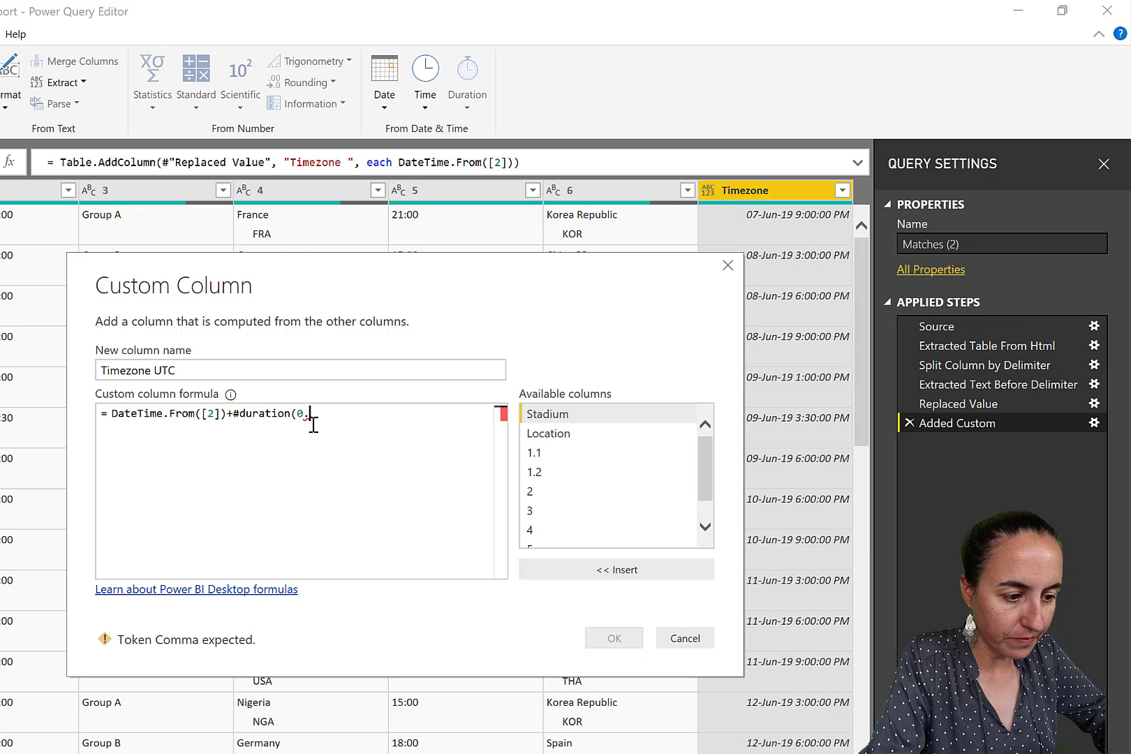
key(BackSpace)
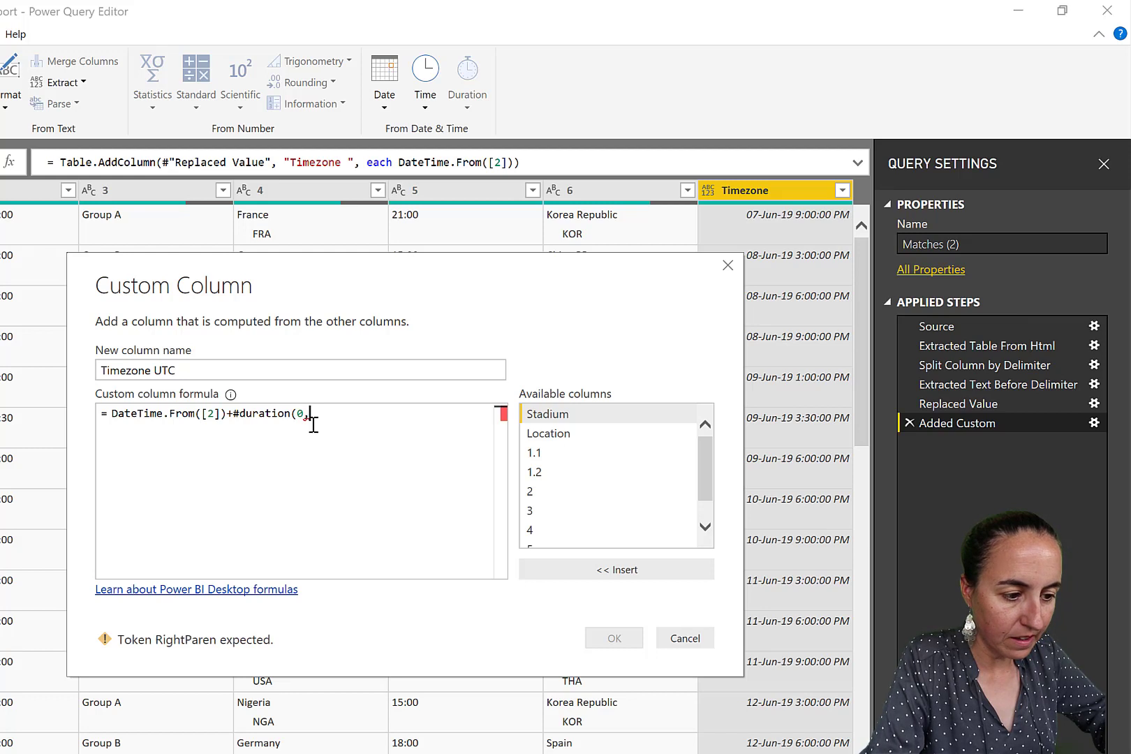
text(,)
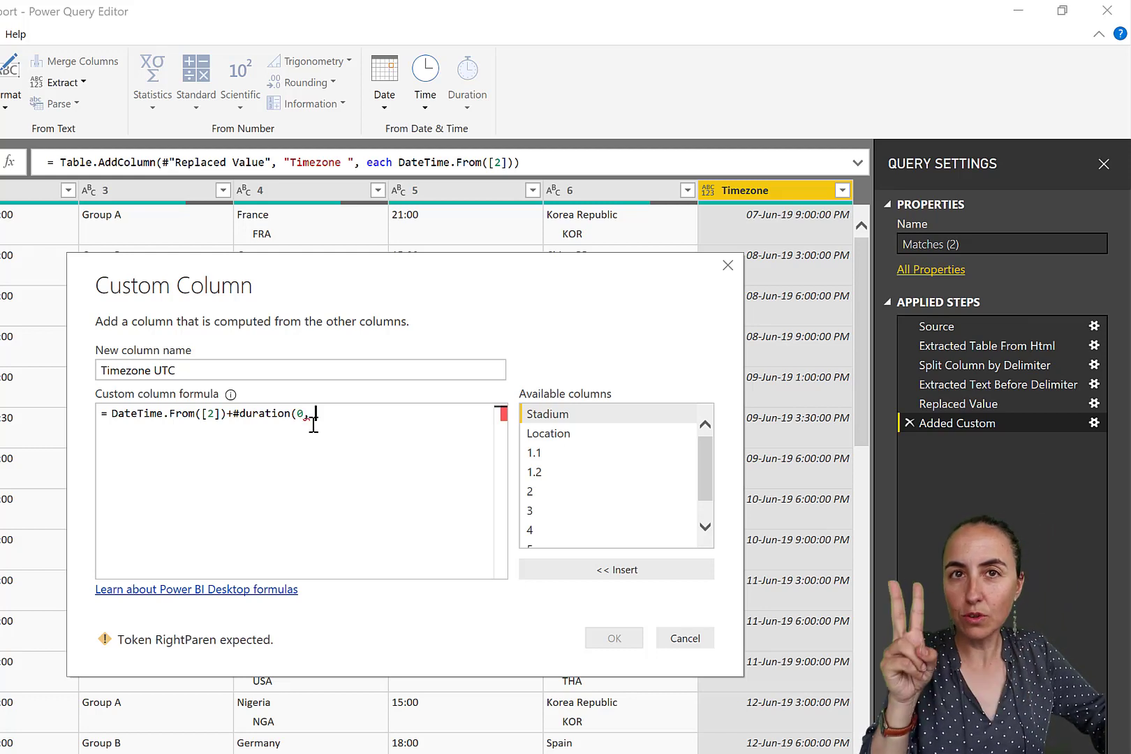
text( -2)
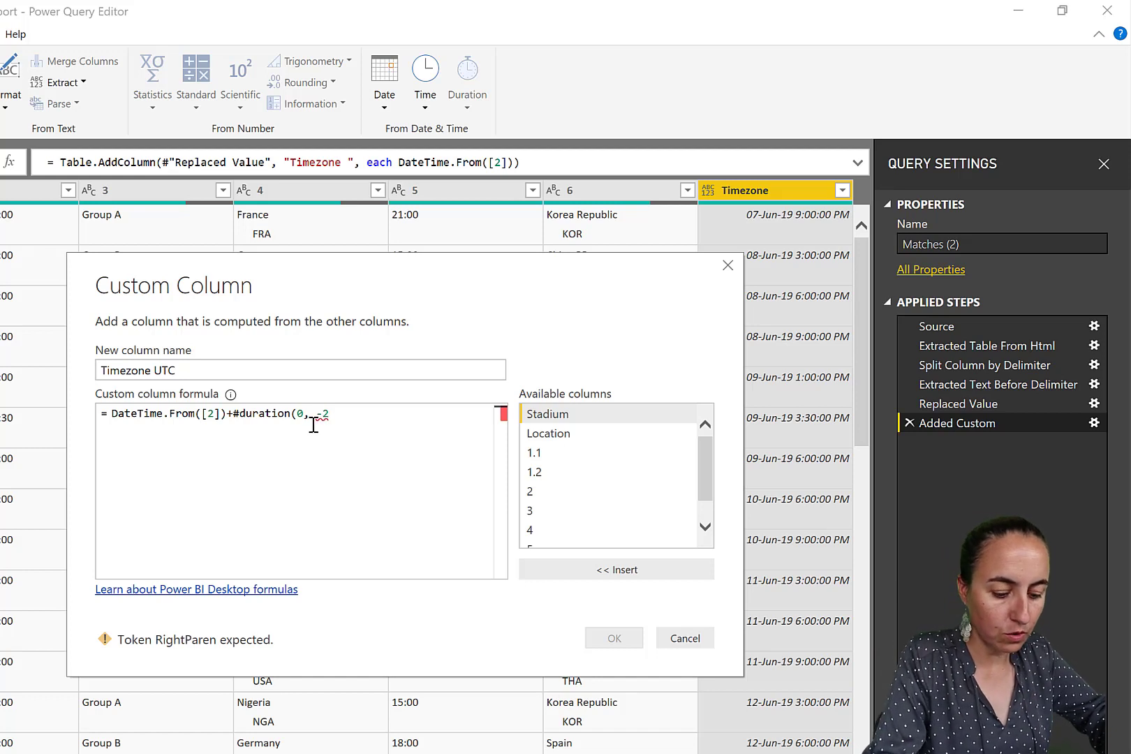
text(,0,0))
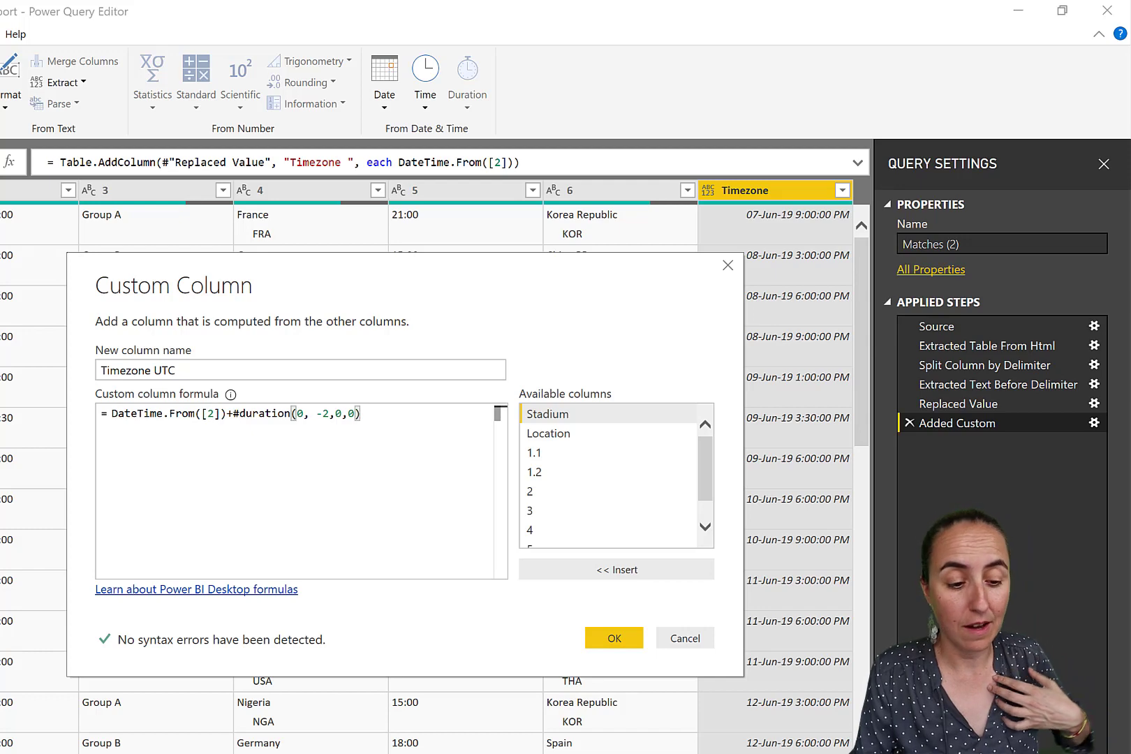
click(625, 638)
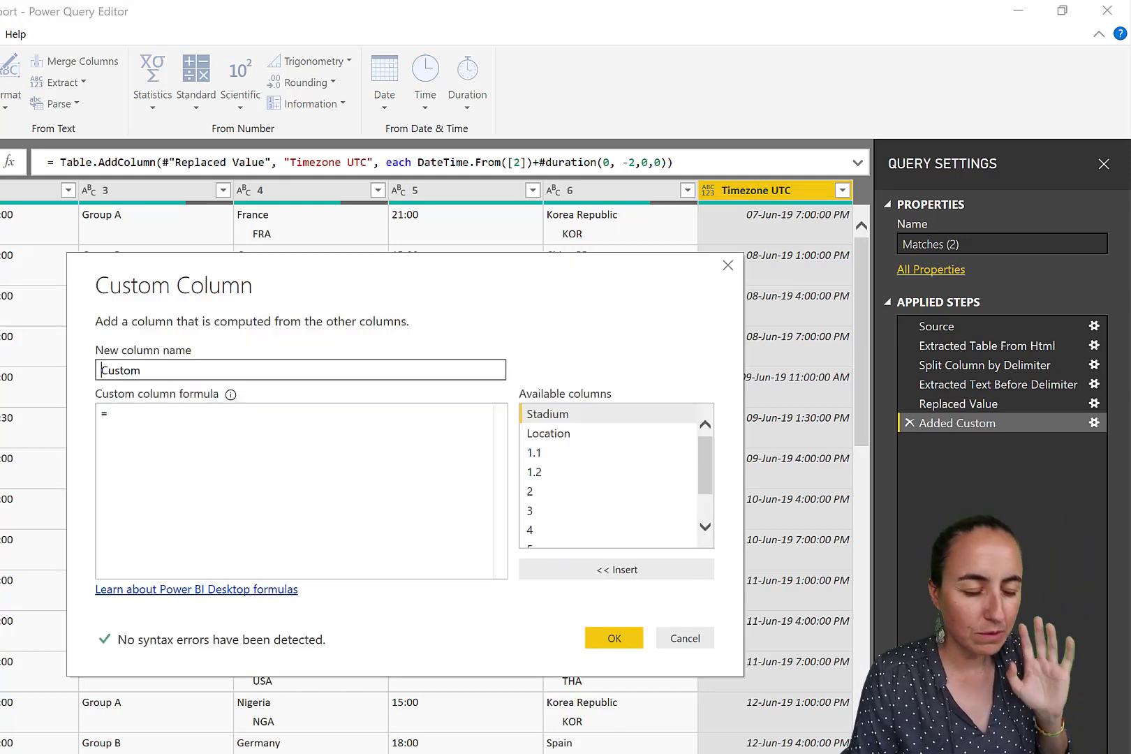
- Switch to the browser and consult the Microsoft Docs page on DateTime.AddZone for its syntax and arguments
click(271, 452)
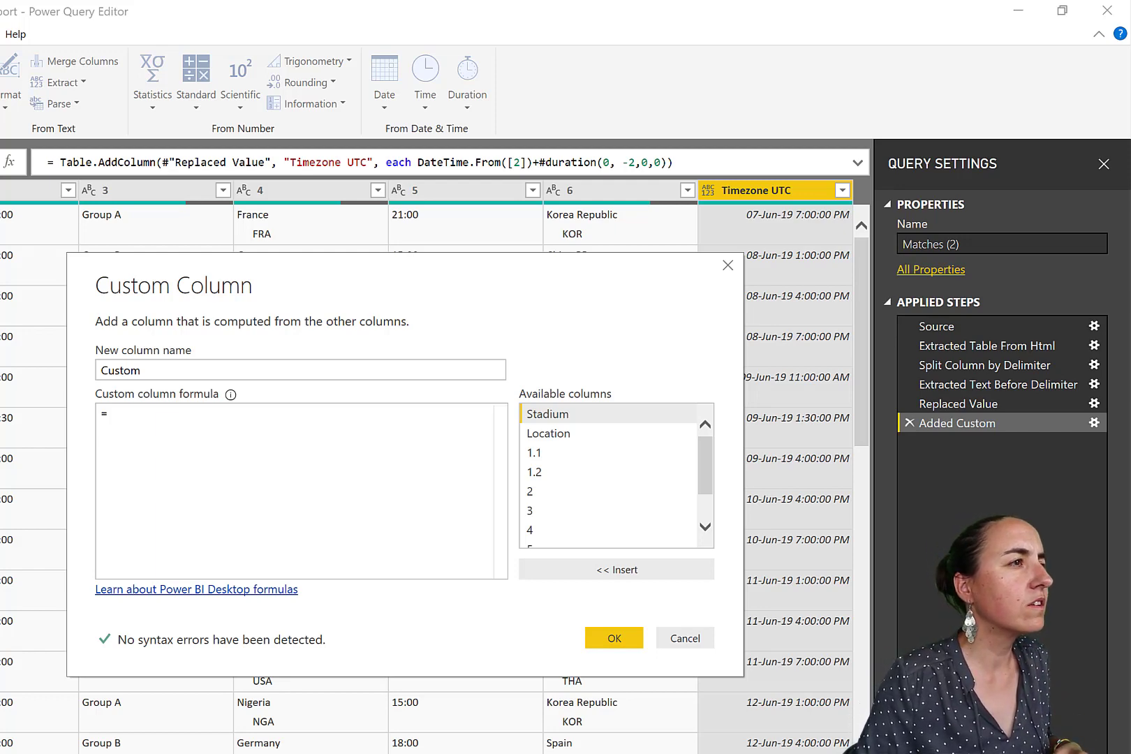
key(alt+Tab)
key(alt+Tab)
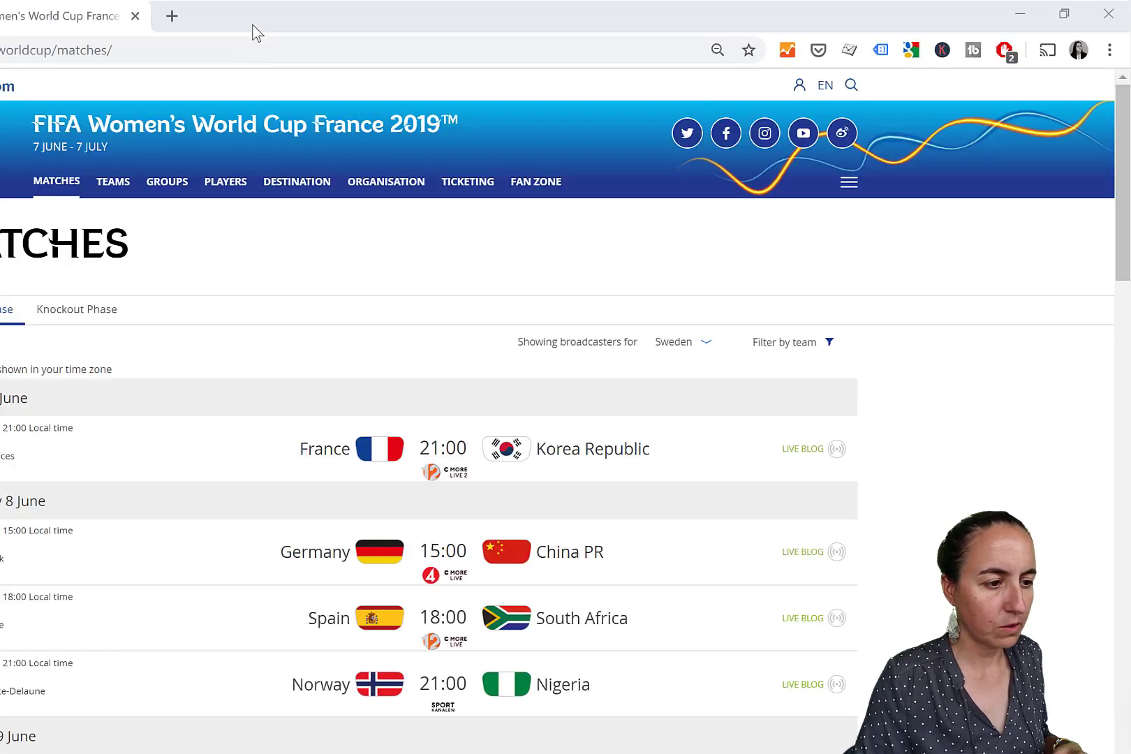
key(alt+Tab)
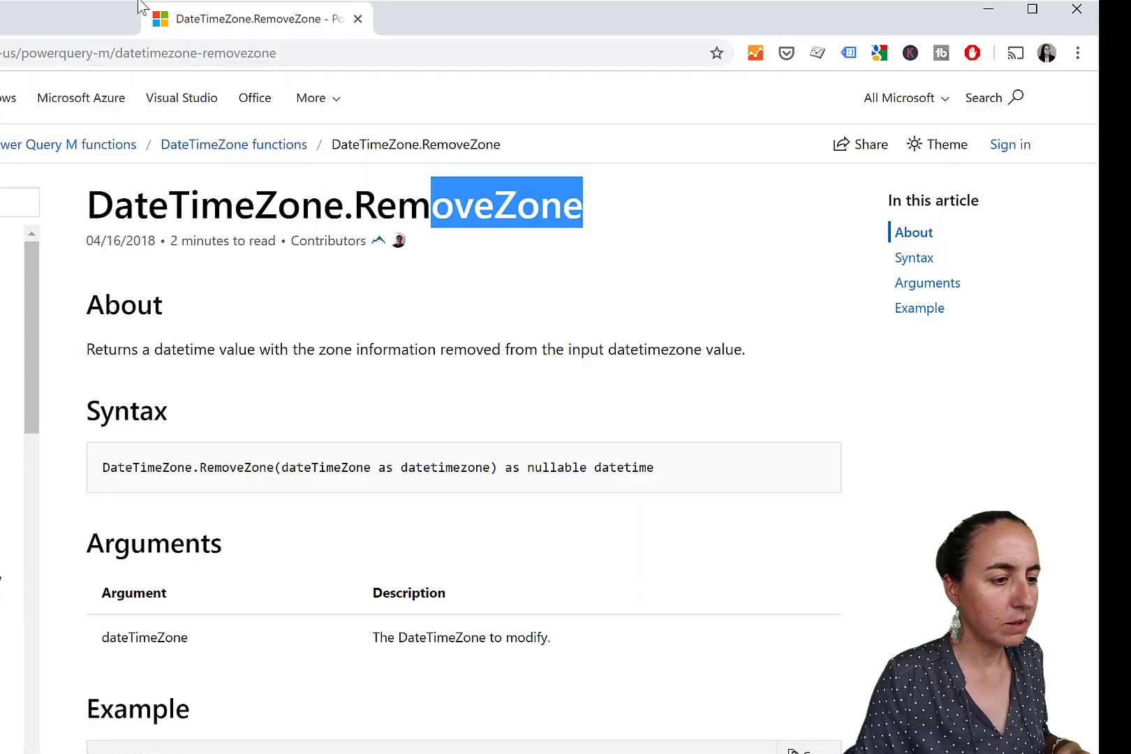
double_click(51, 25)
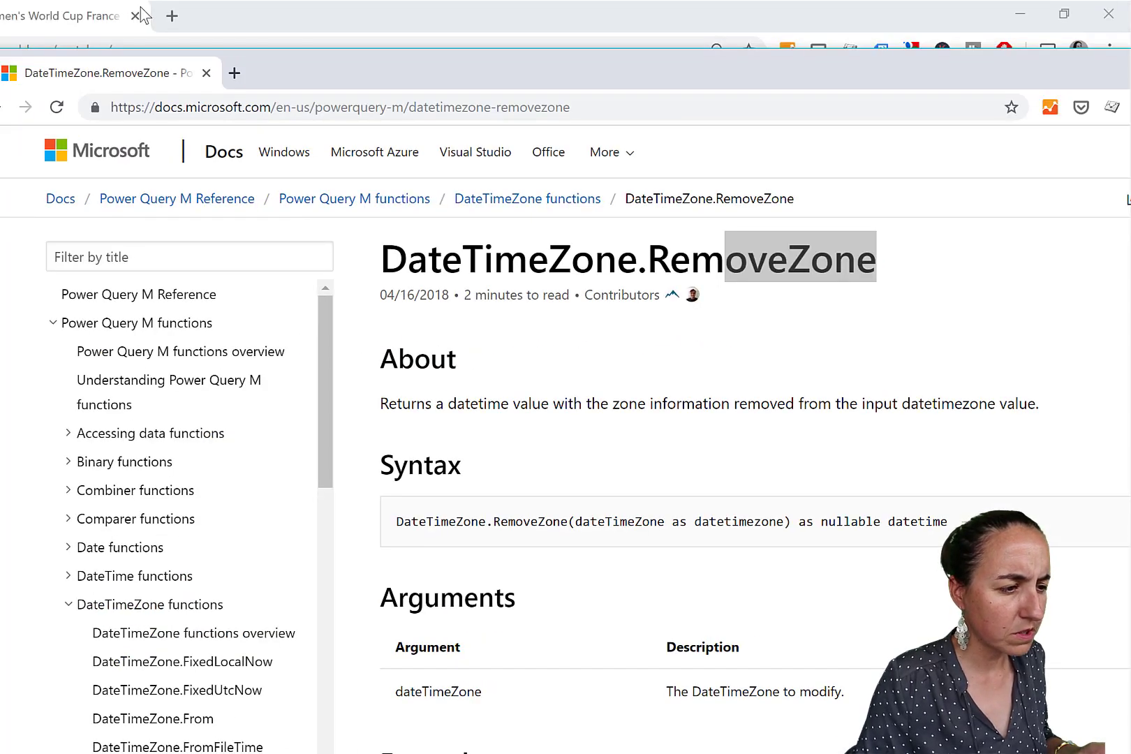
click(139, 12)
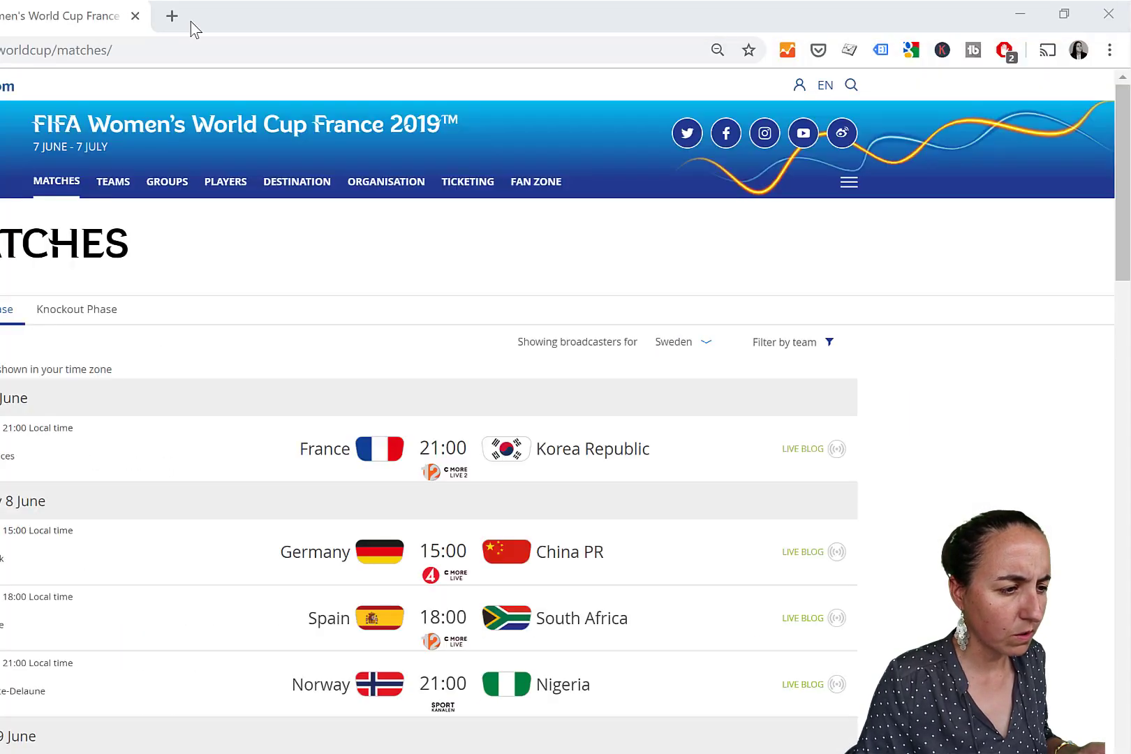
drag(192, 28, 173, 28)
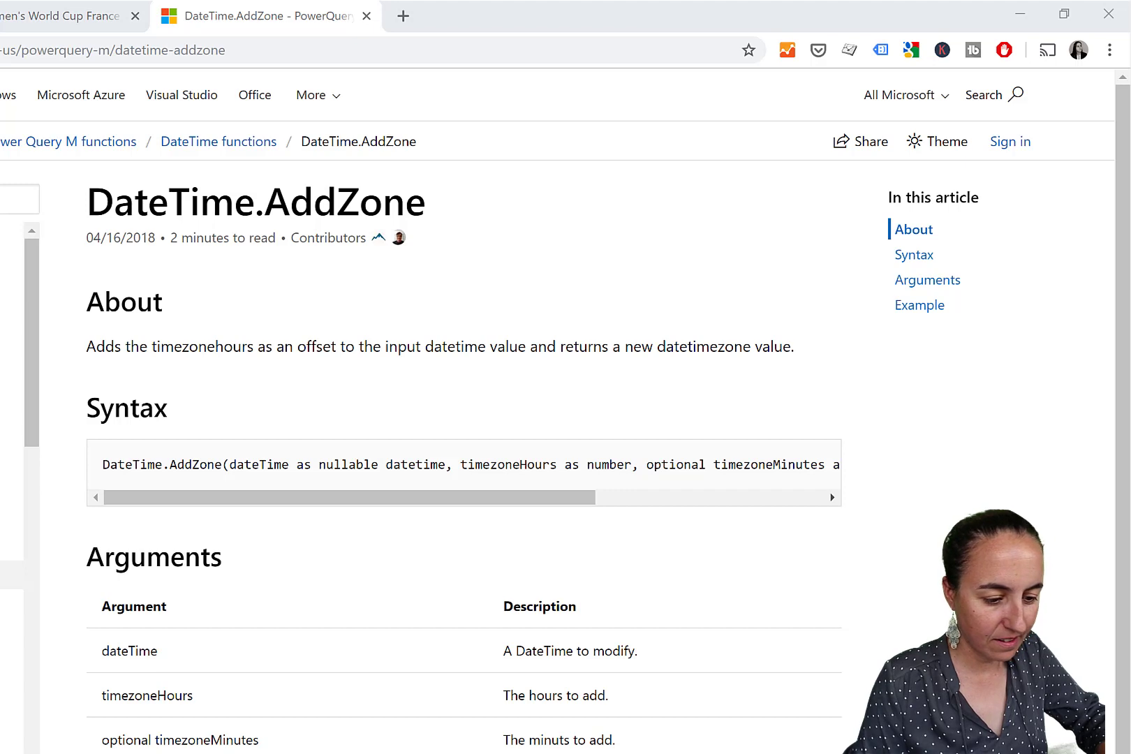
- Switch back to Power Query Editor and create the custom column with the formula DateTime.AddZone([Timezone UTC],0)
key(alt+Tab)
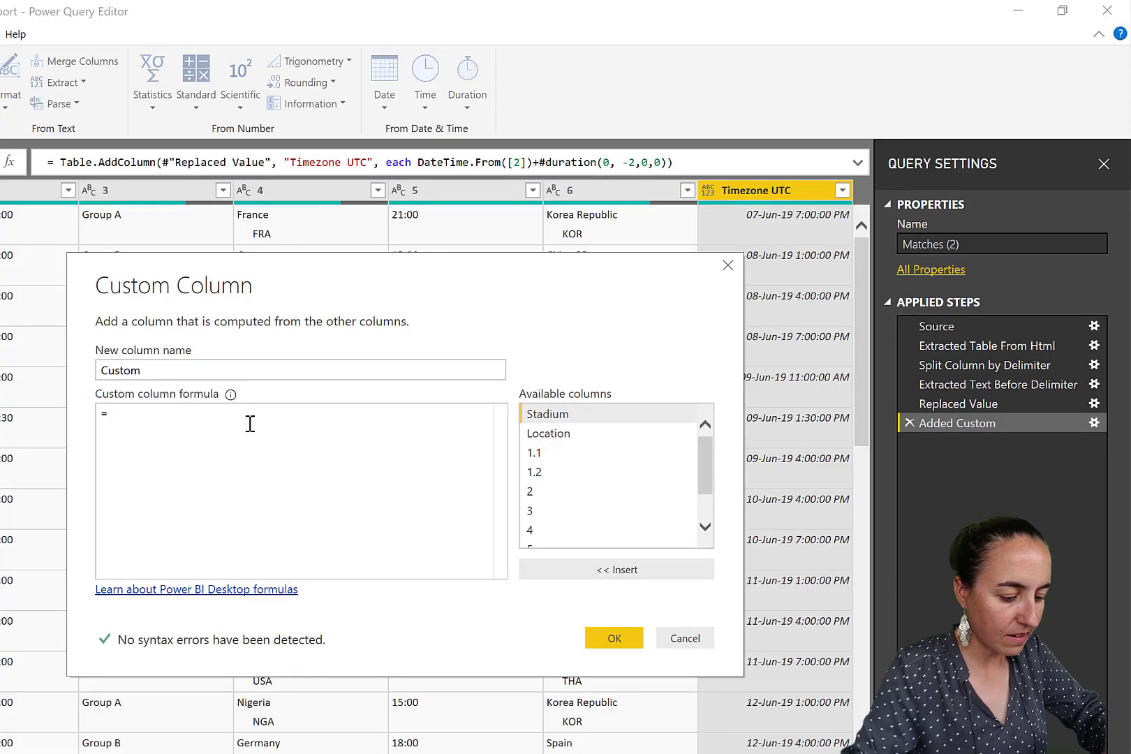
text(teTi)
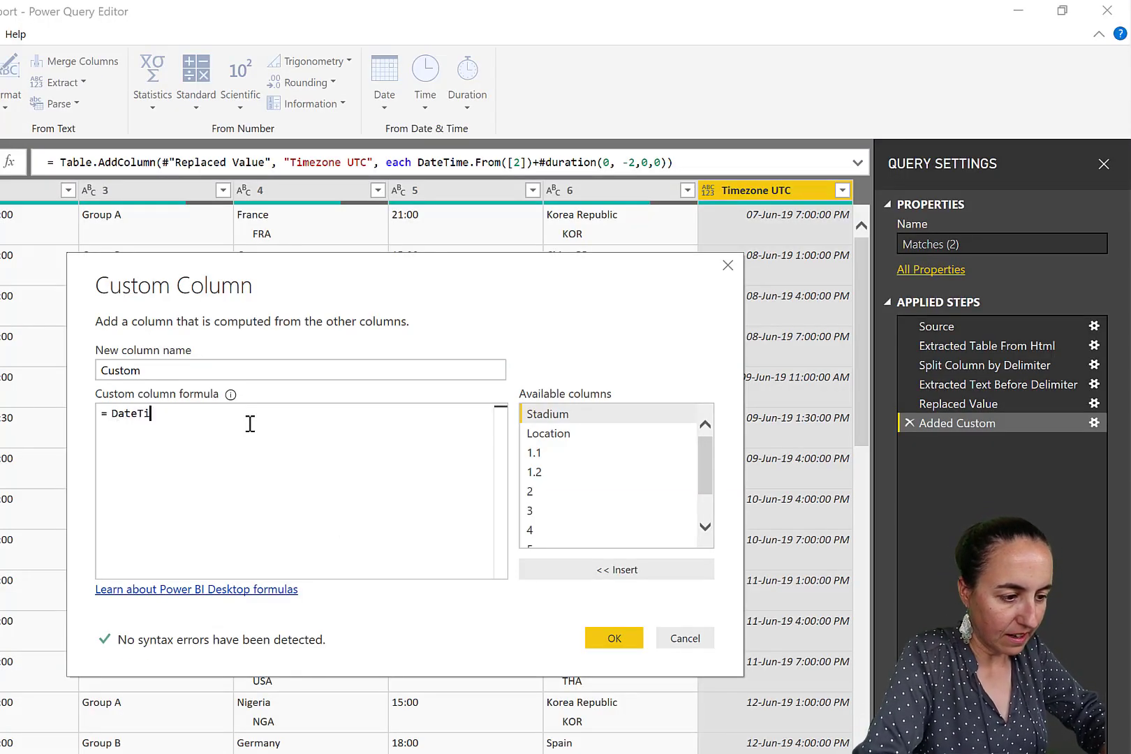
text(m)
key(Tab)
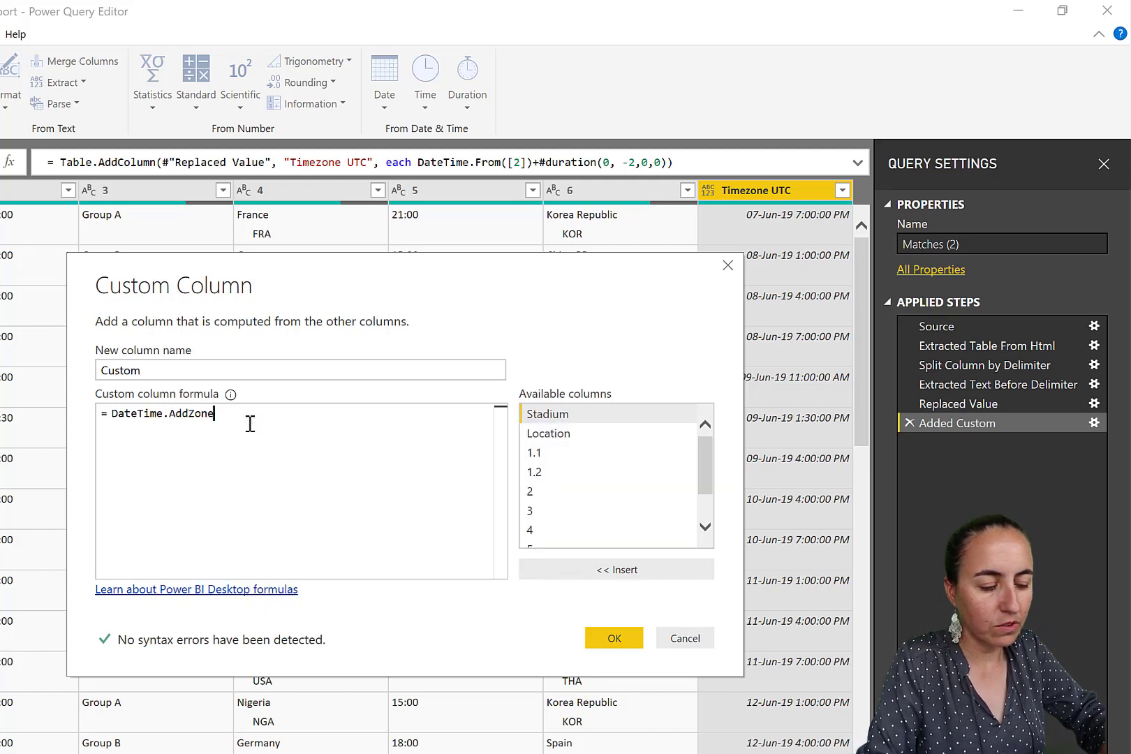
text(()
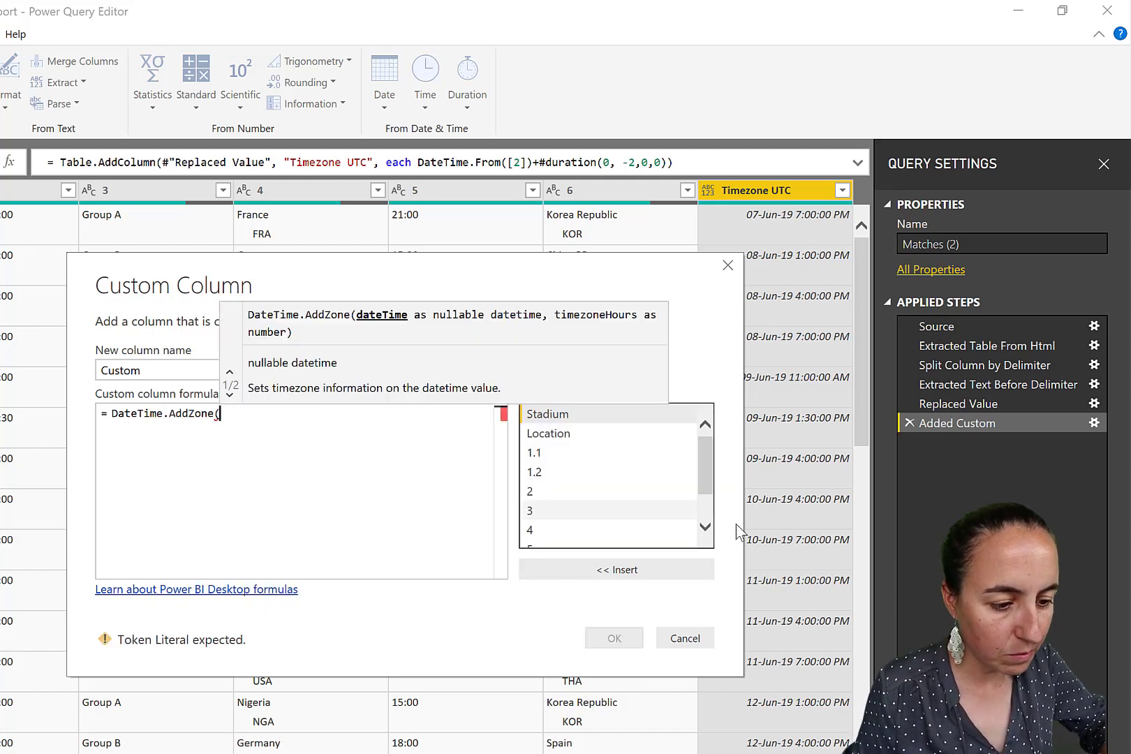
scroll(712, 477, down, 1)
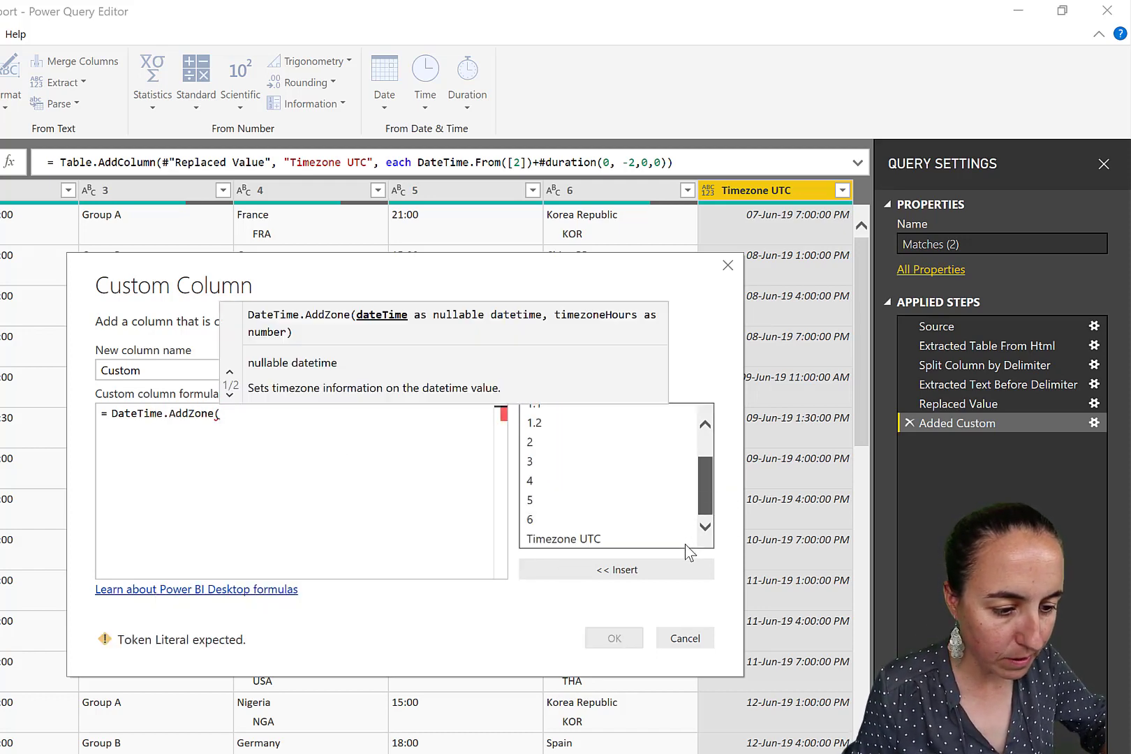
double_click(588, 539)
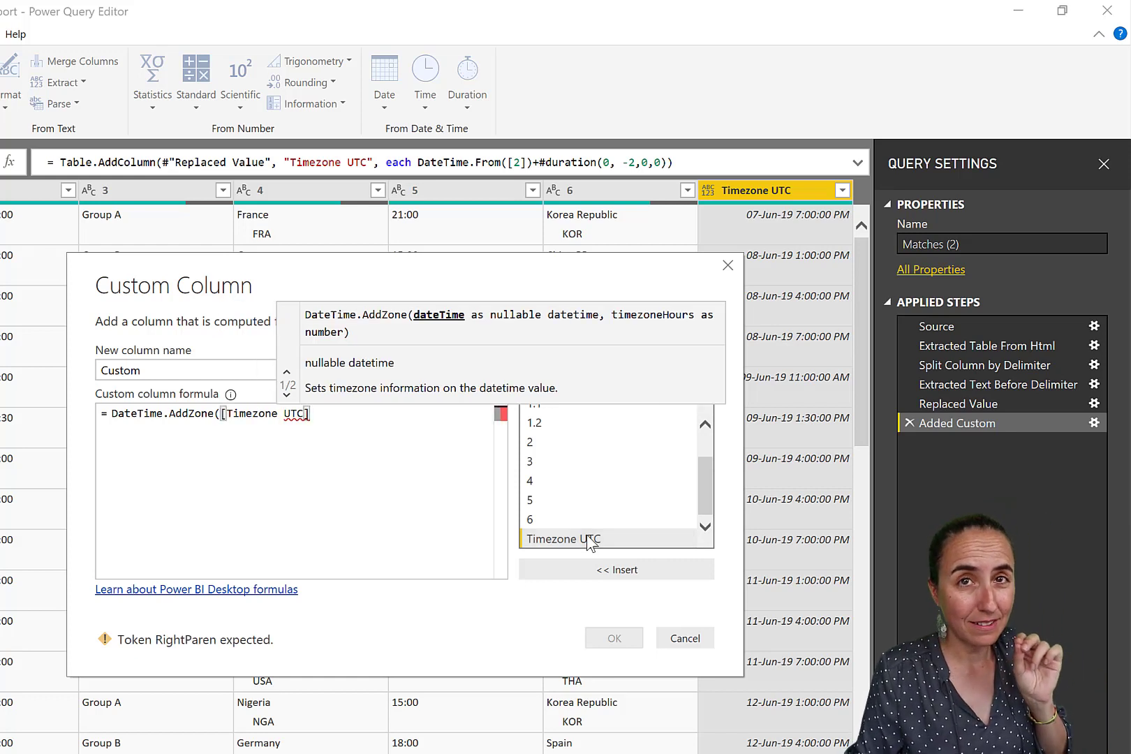
text(,0))
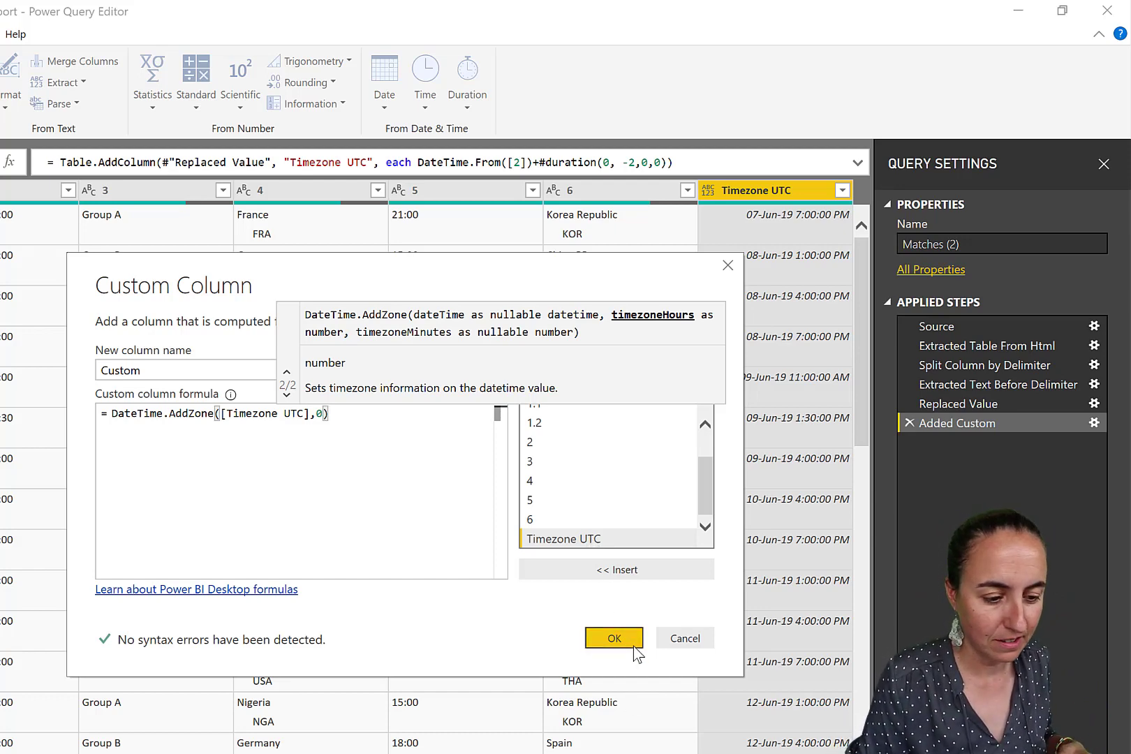
click(615, 639)
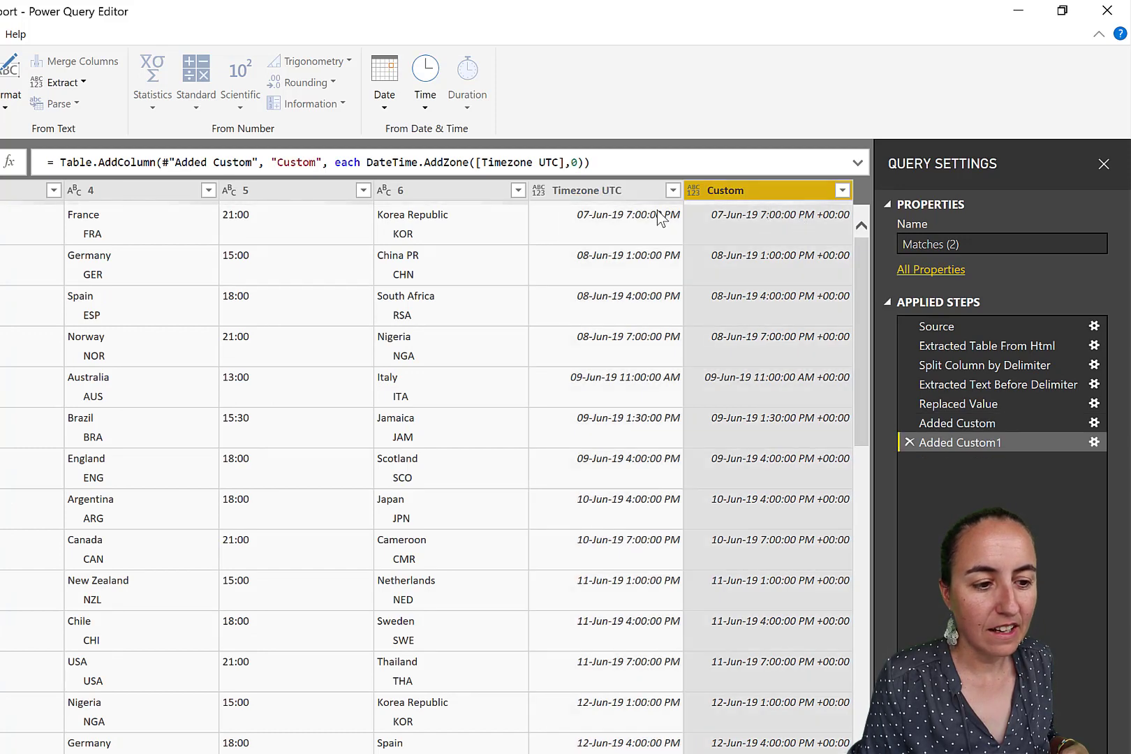
- Compare the first match's date-time in the Timezone UTC and Custom columns, and review the Added Custom1 step's settings
click(621, 216)
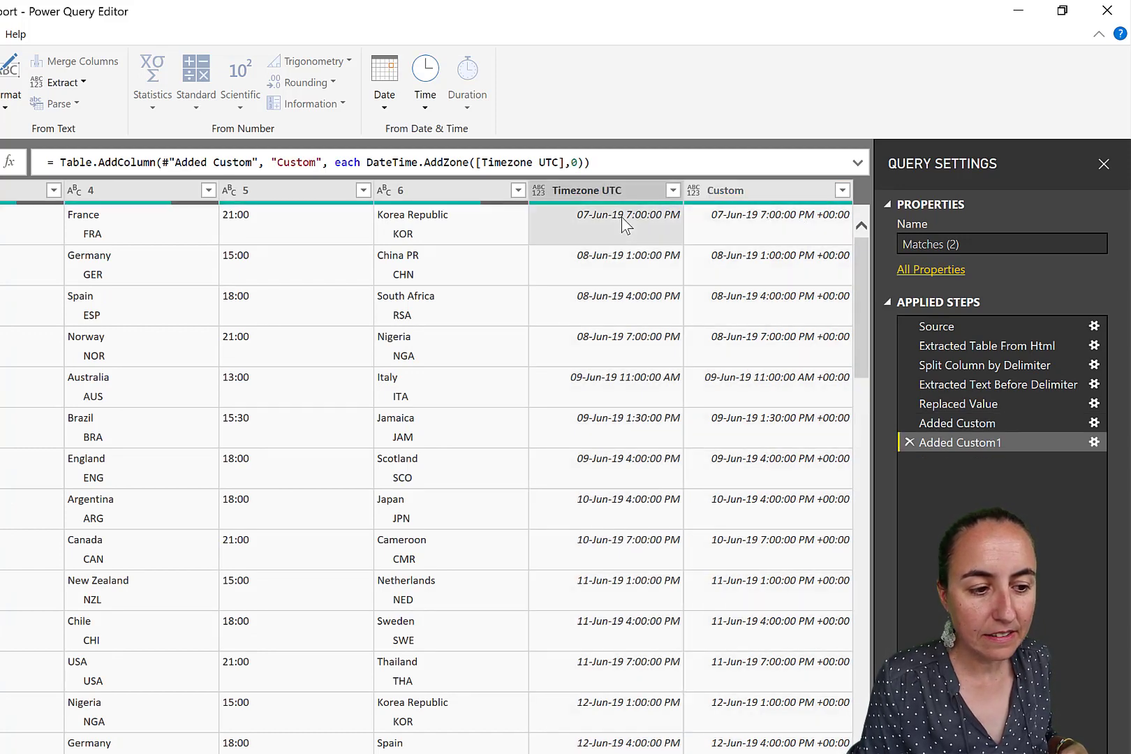
click(761, 224)
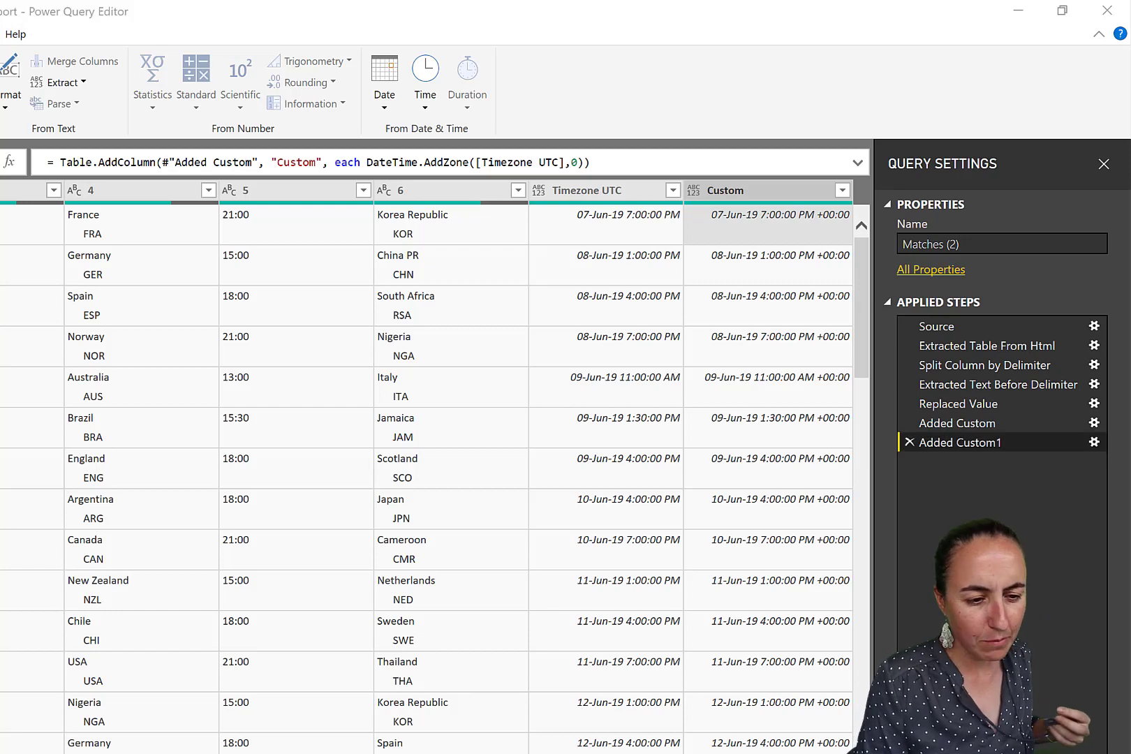
click(1094, 441)
click(683, 640)
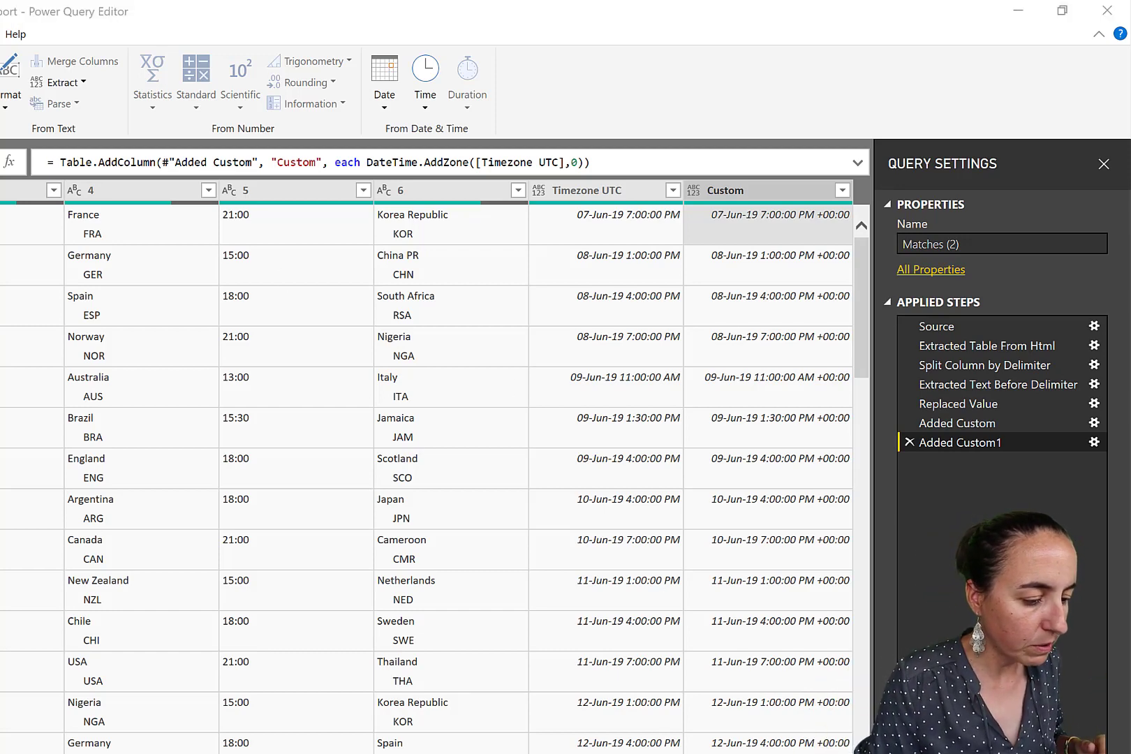
- Switch to the browser and read the description on the Microsoft Docs page for DateTimeZone.ToLocal
key(alt+Tab)
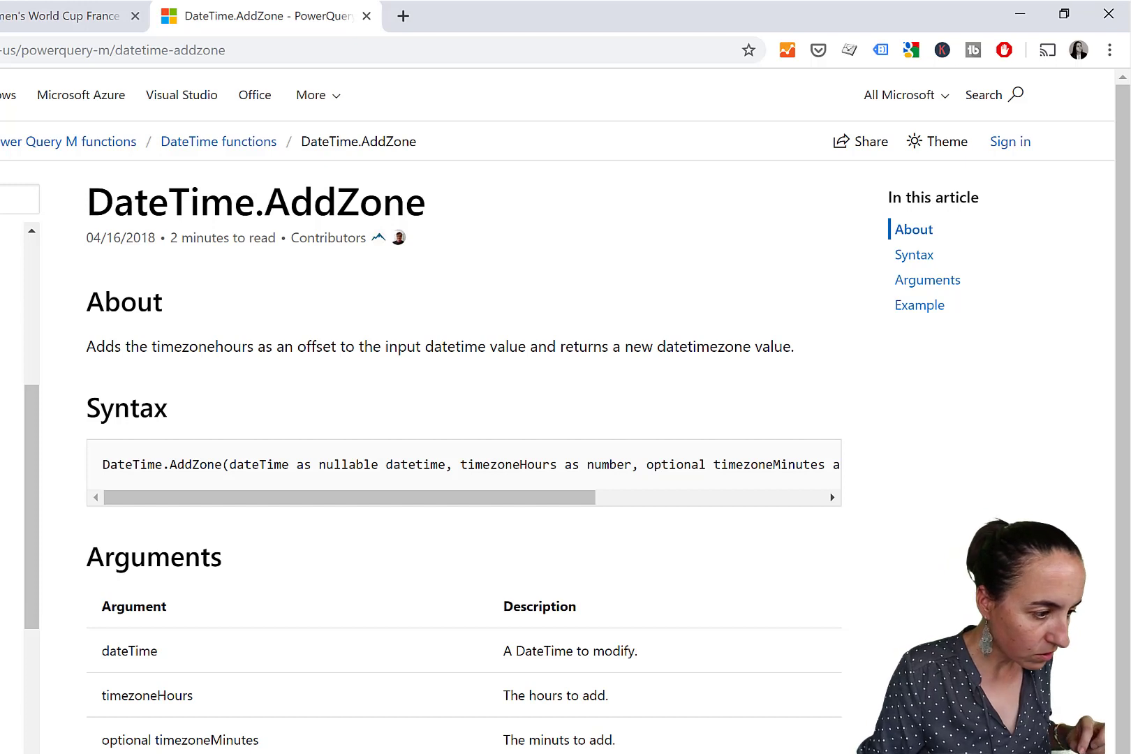
click(3, 488)
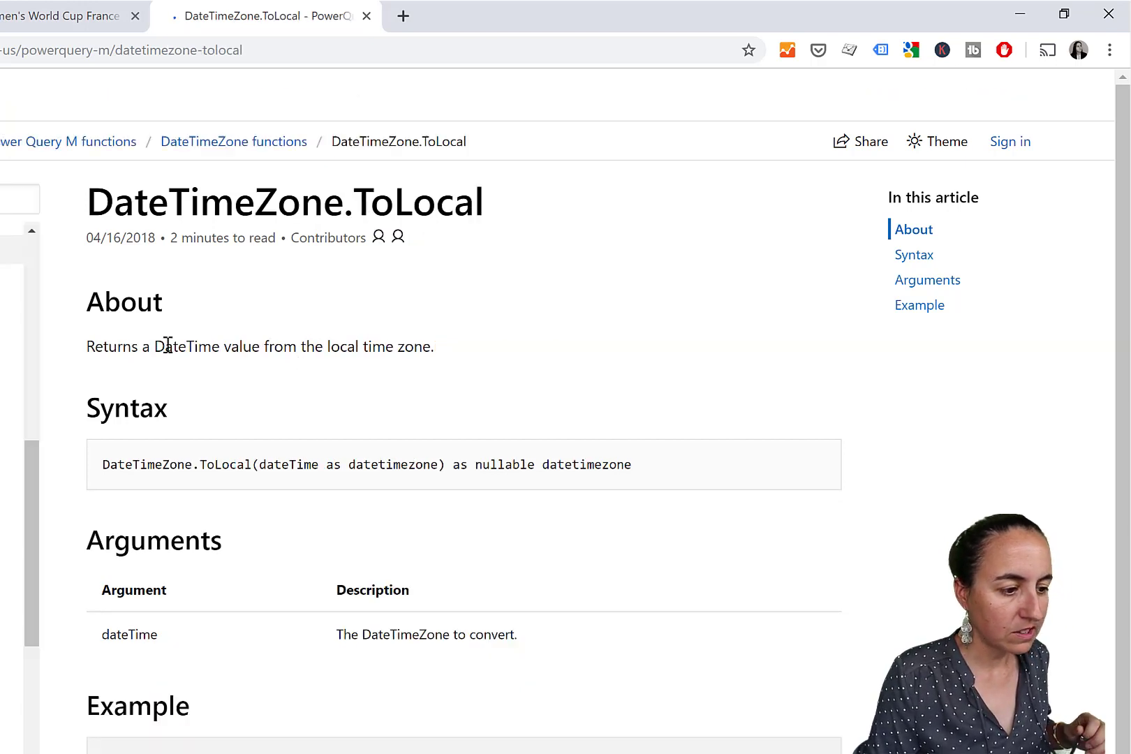
drag(178, 345, 452, 359)
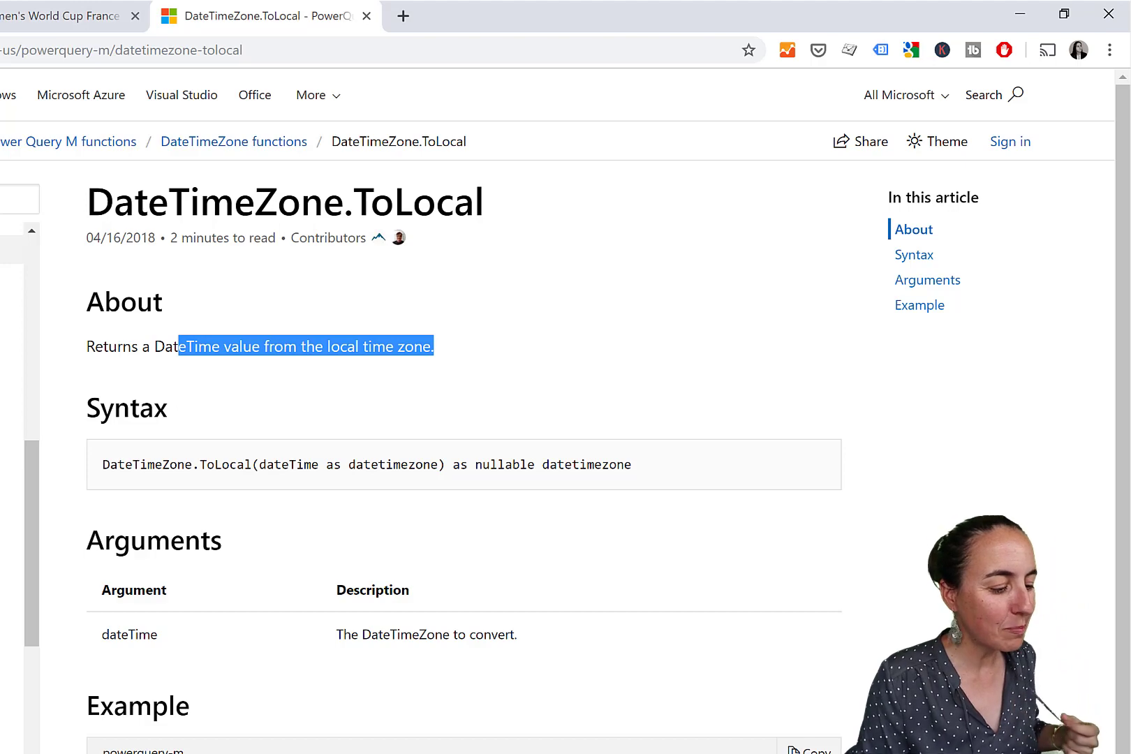
- Switch back to Power Query Editor and start a new custom column's formula with DateTimeZon to list the matching functions
key(alt+Tab)
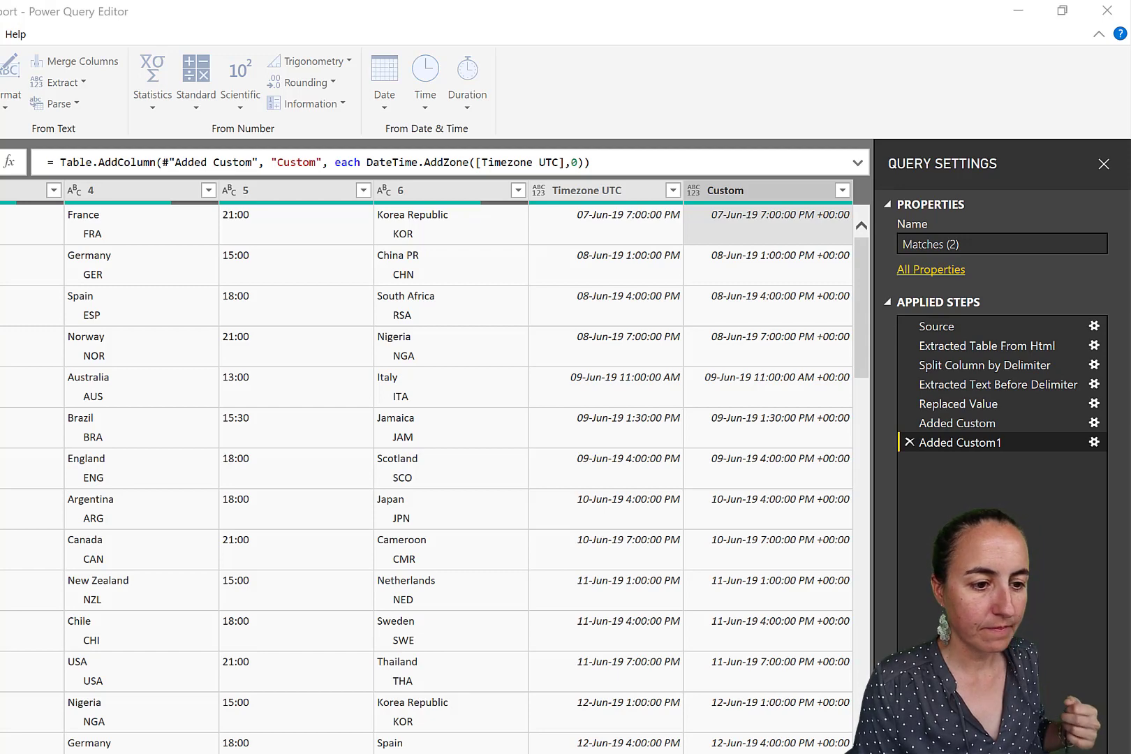
click(257, 430)
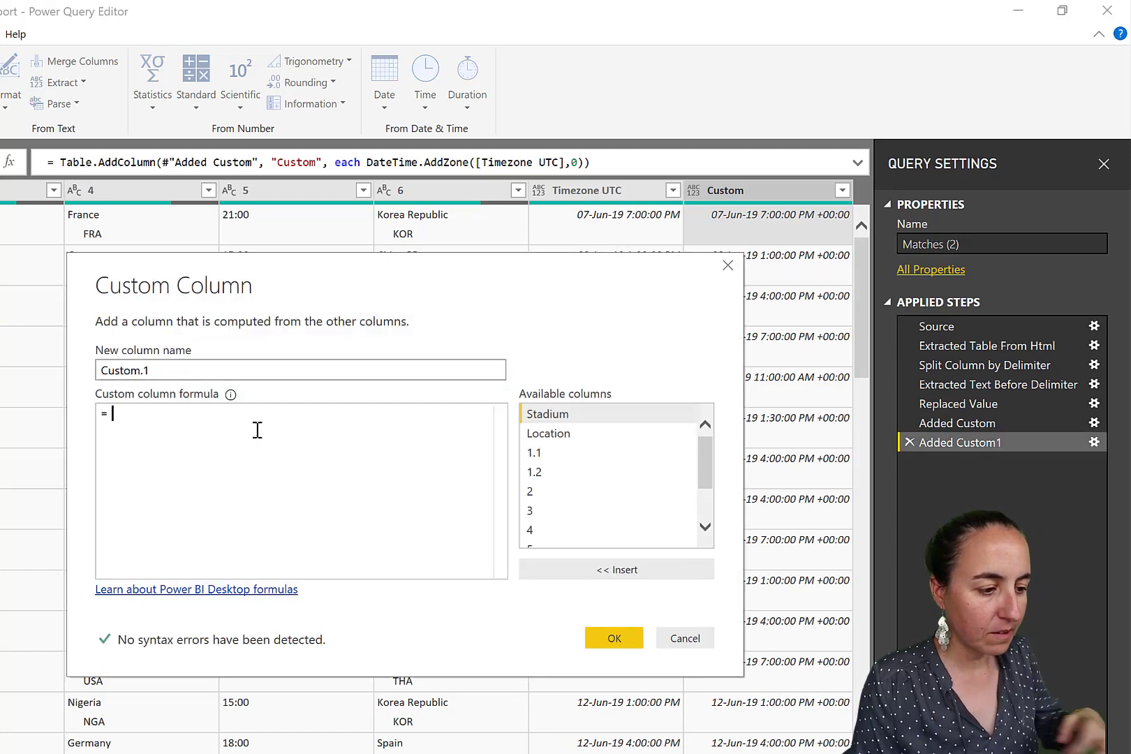
text(Date)
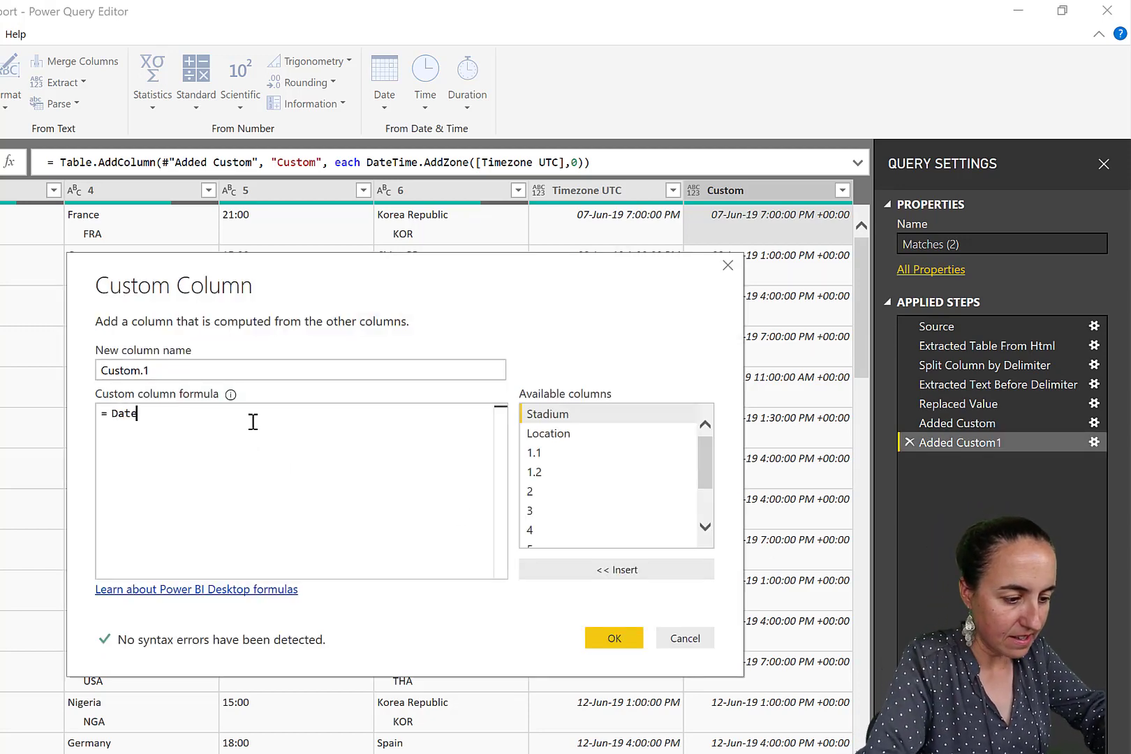
text(Timex)
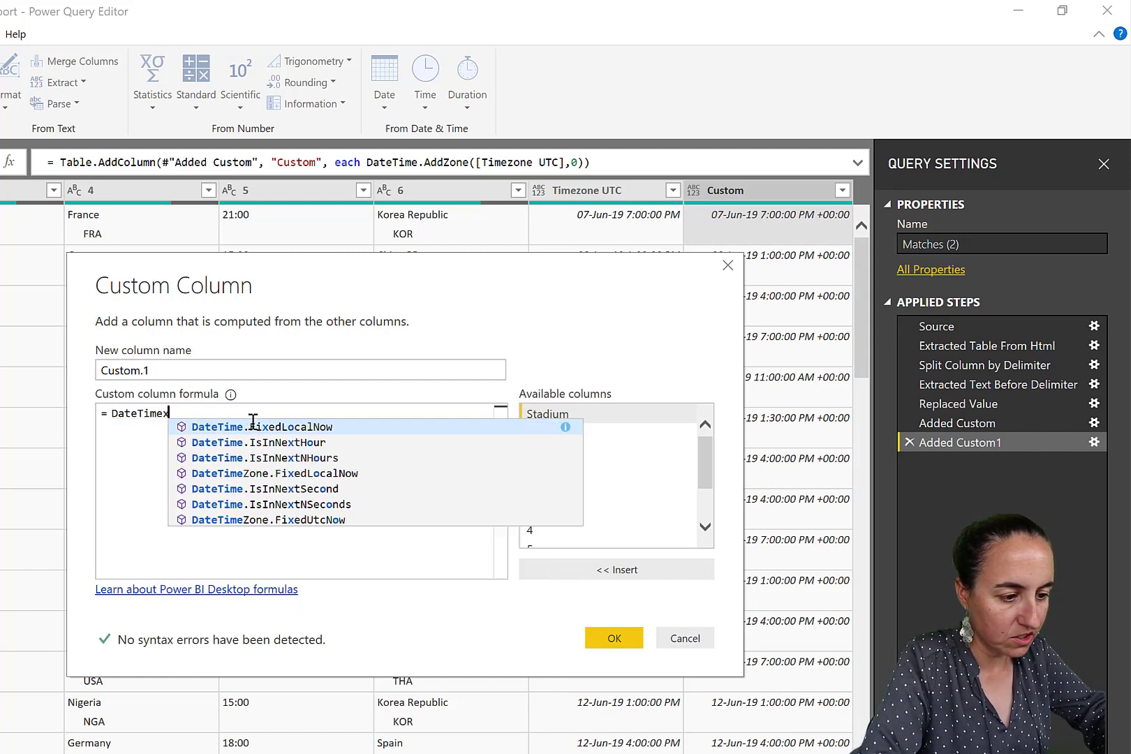
key(BackSpace)
text(zone)
key(BackSpace)
key(BackSpace)
key(BackSpace)
key(BackSpace)
text(z)
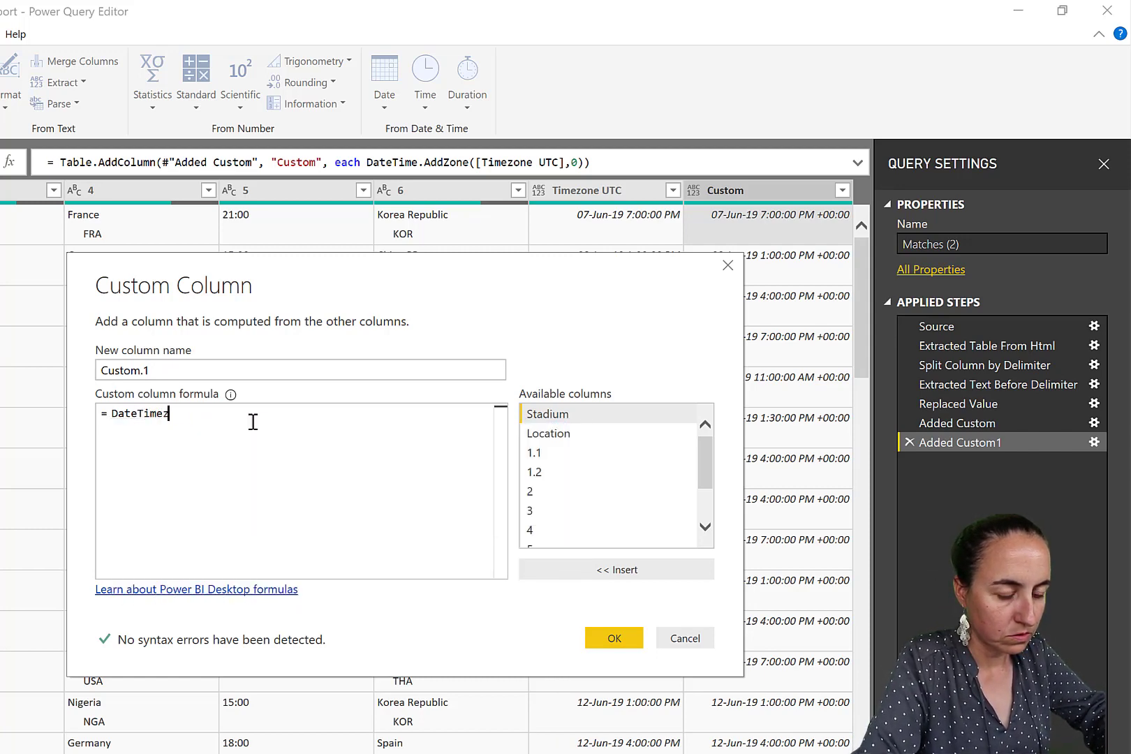
text(ome)
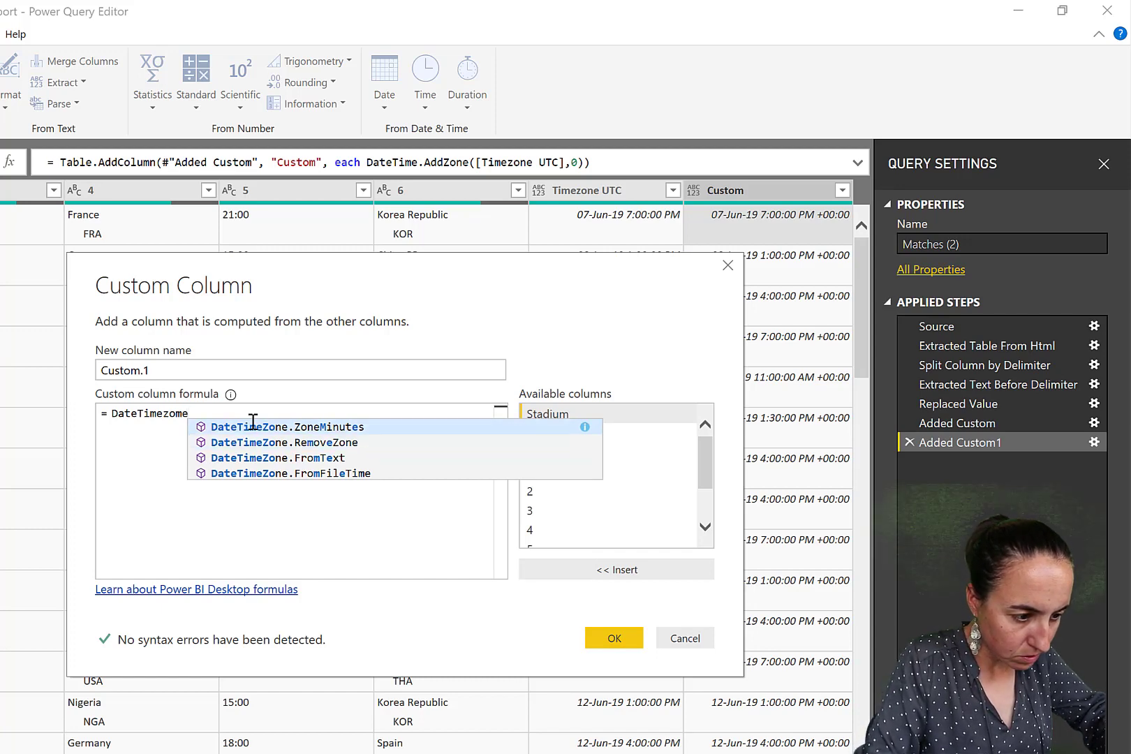
key(BackSpace)
key(BackSpace)
key(BackSpace)
key(BackSpace)
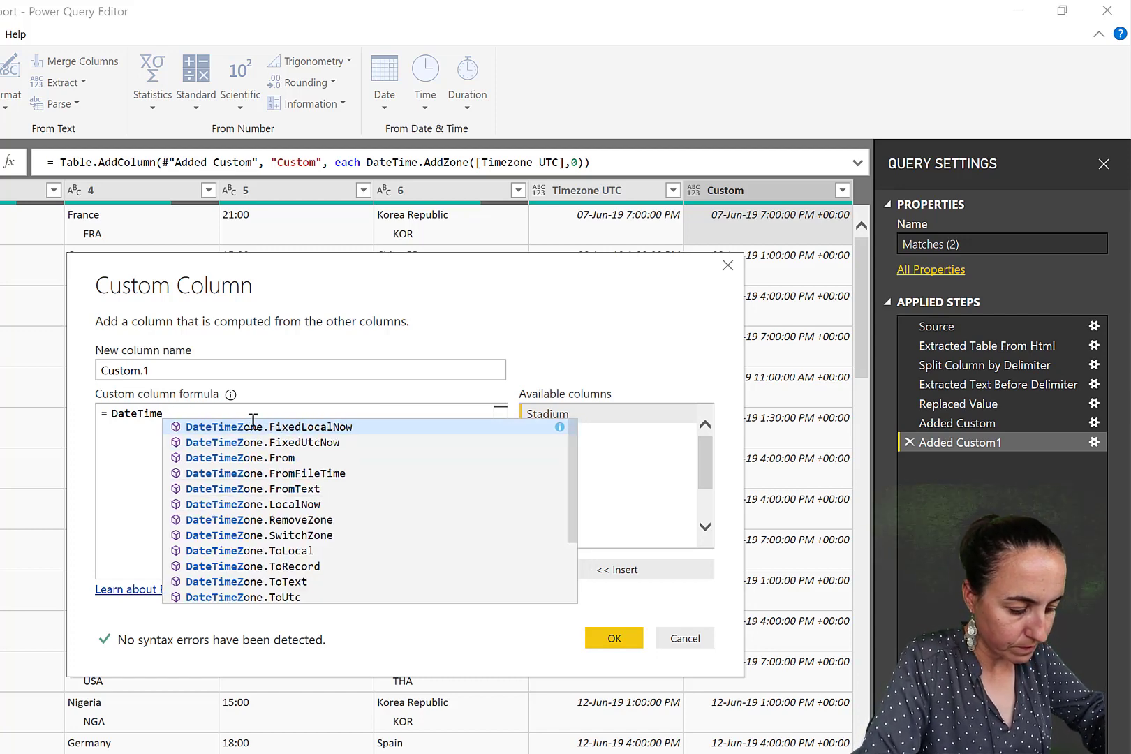
text(Zon)
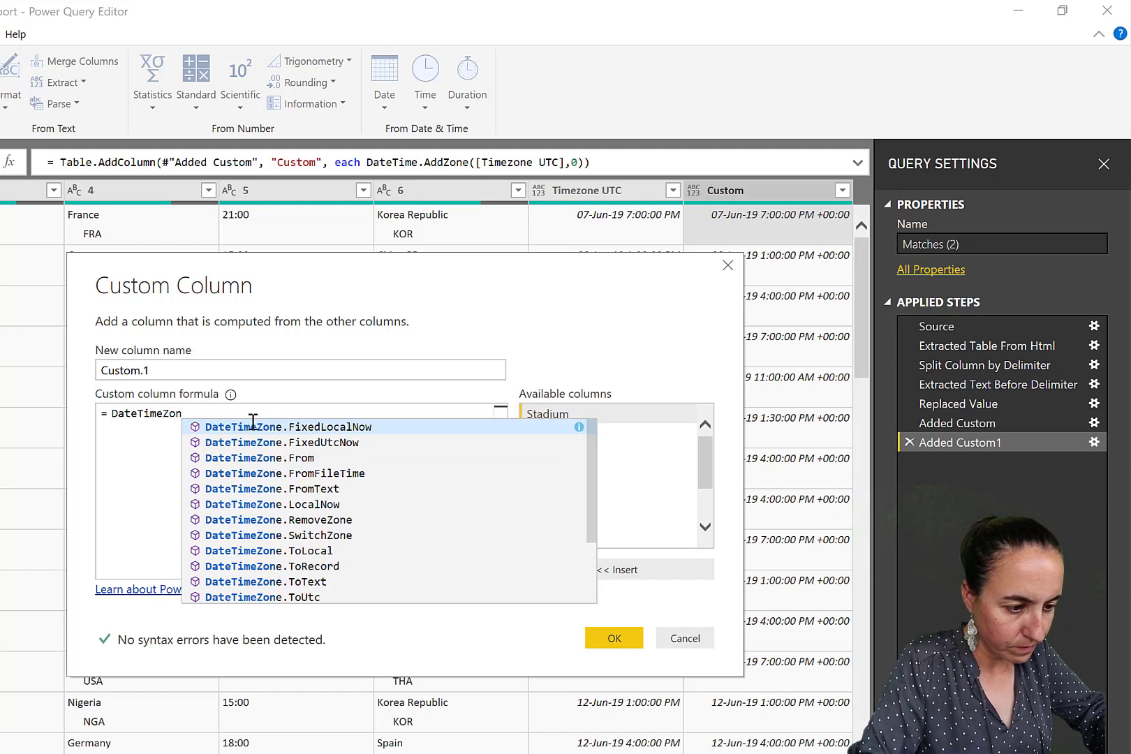
- Complete the function name as DateTimeZone.ToLocal from the suggestions and add the opening parenthesis
key(Down)
key(Down)
key(Down)
key(Down)
key(Down)
key(Down)
key(Down)
key(Down)
key(Down)
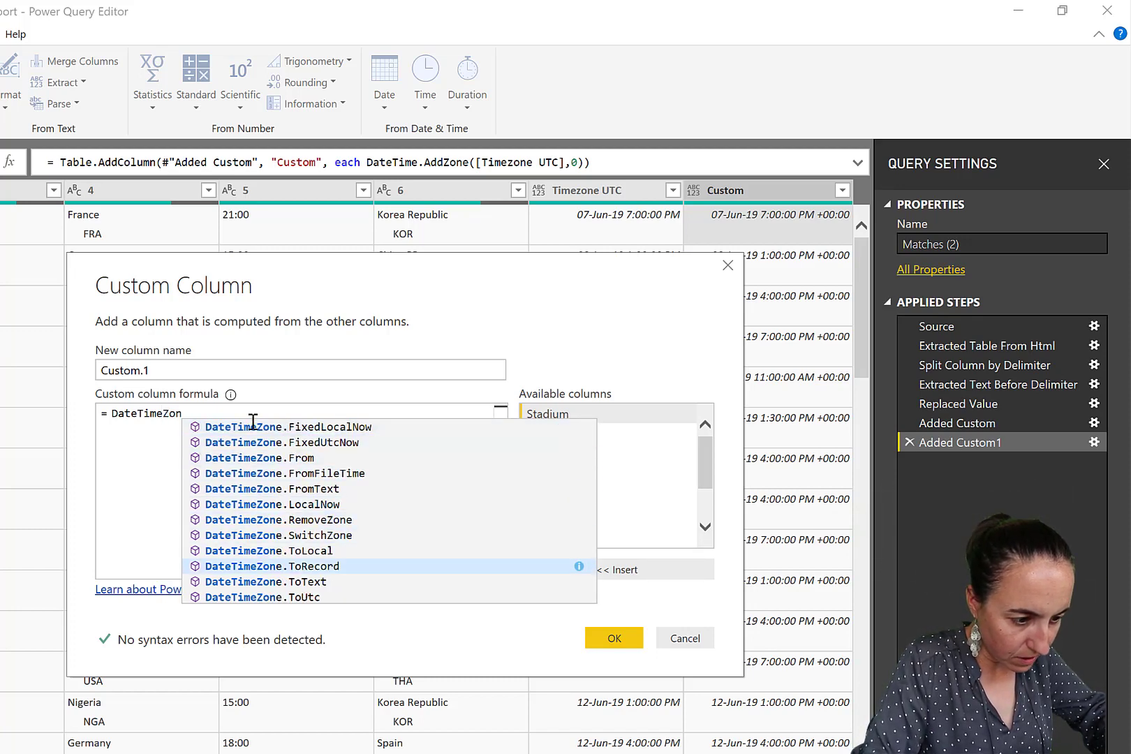
key(Up)
key(Tab)
text(()
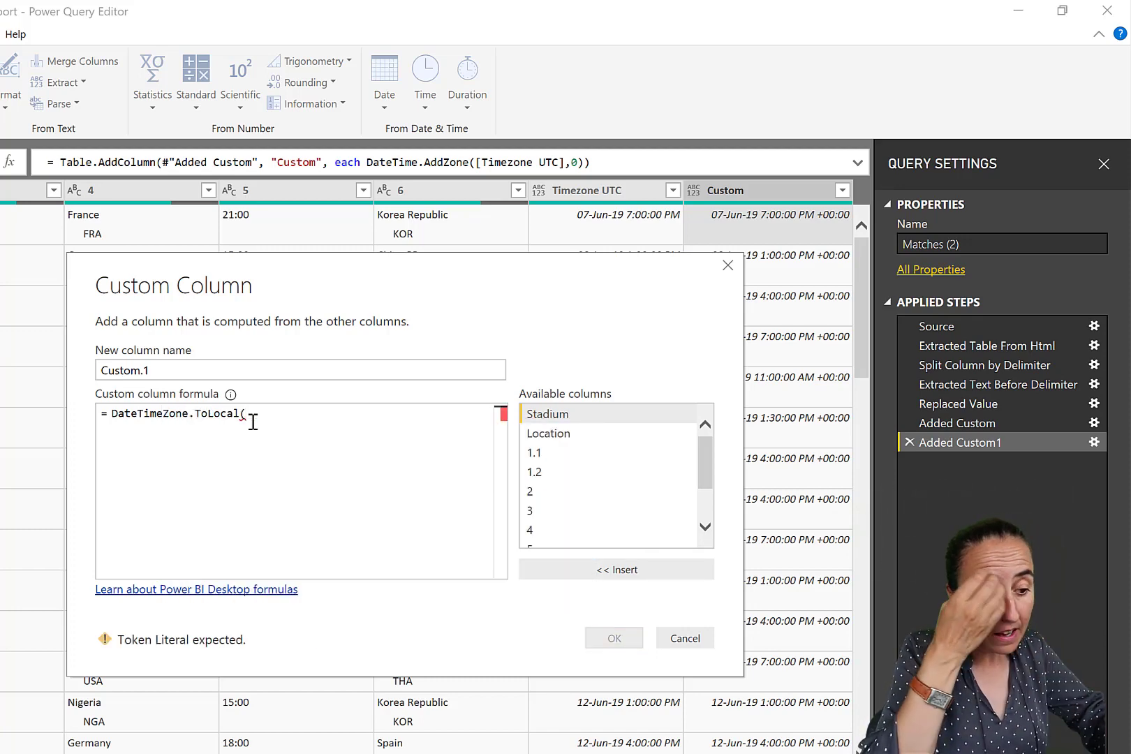
- Insert the Custom column as the argument, close the parenthesis, and create the local-time column
scroll(631, 493, down, 1)
scroll(628, 485, down, 1)
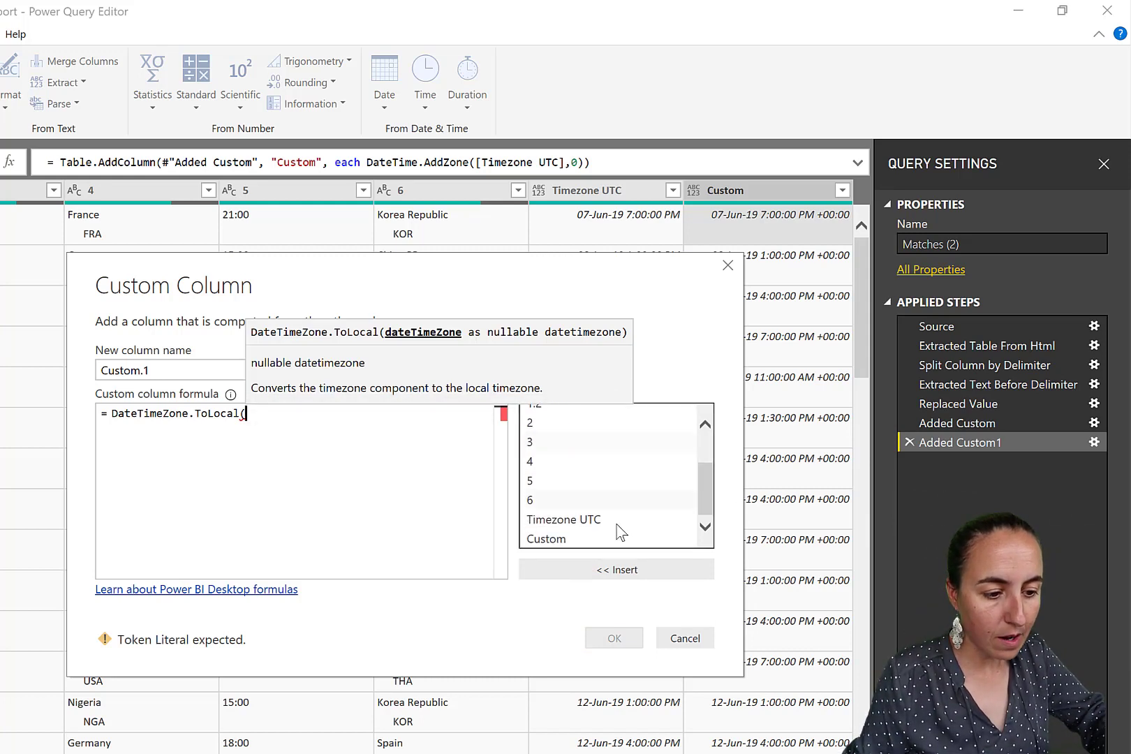
double_click(559, 539)
text())
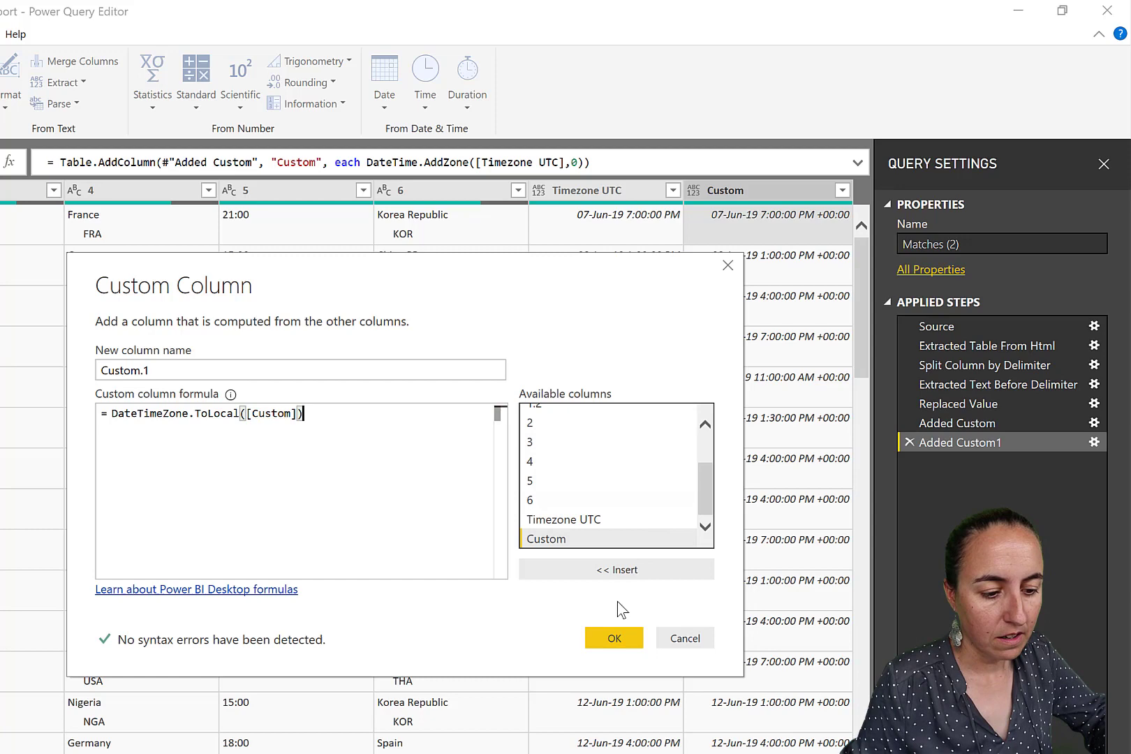
click(612, 644)
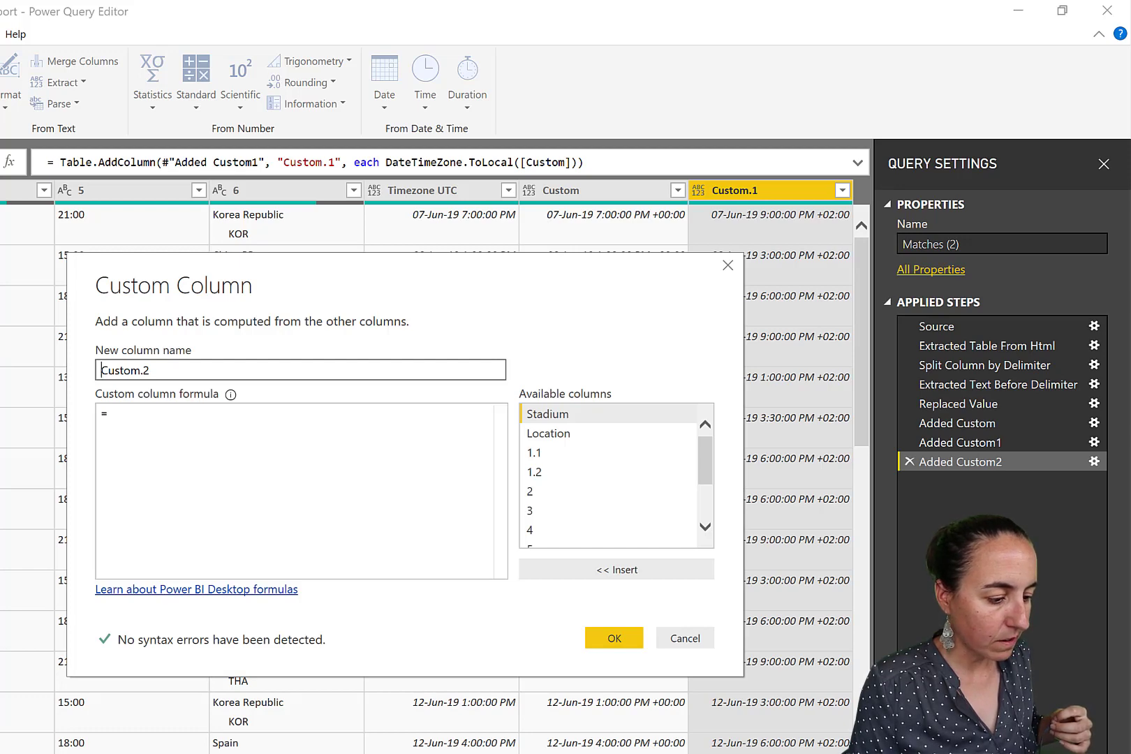
- Switch to the browser and read the description on the Microsoft Docs page for DateTimeZone.RemoveZone
key(alt+Tab)
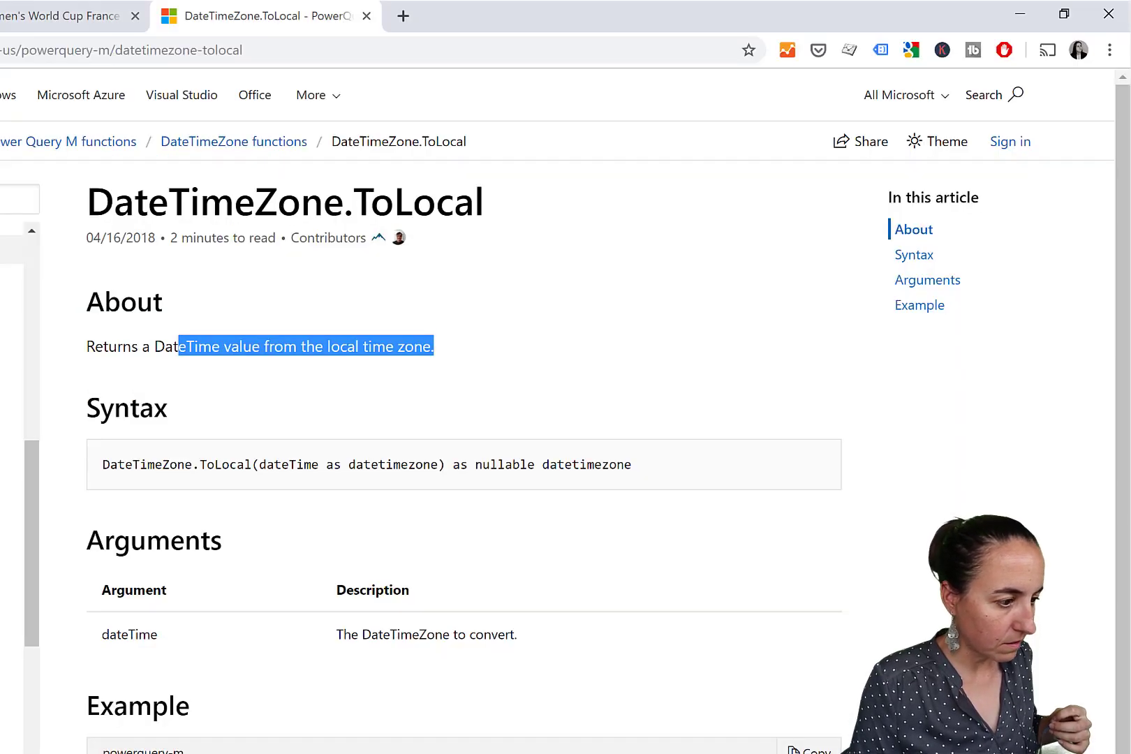
scroll(14, 489, up, 5)
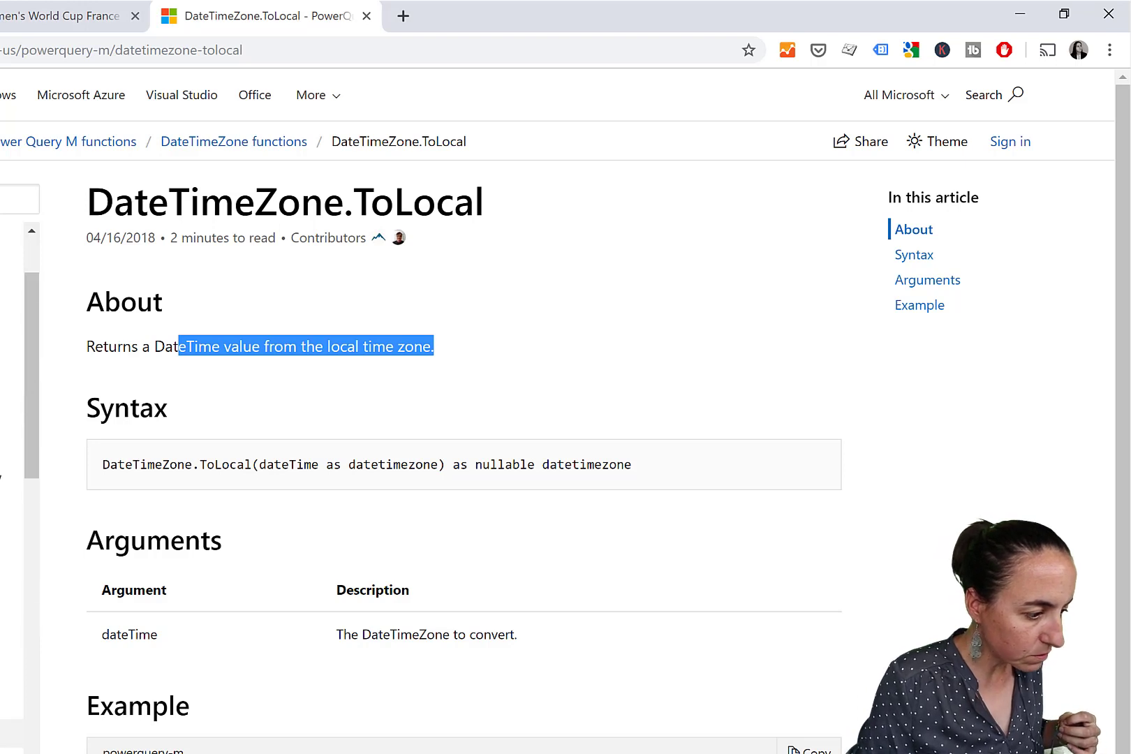
click(3, 493)
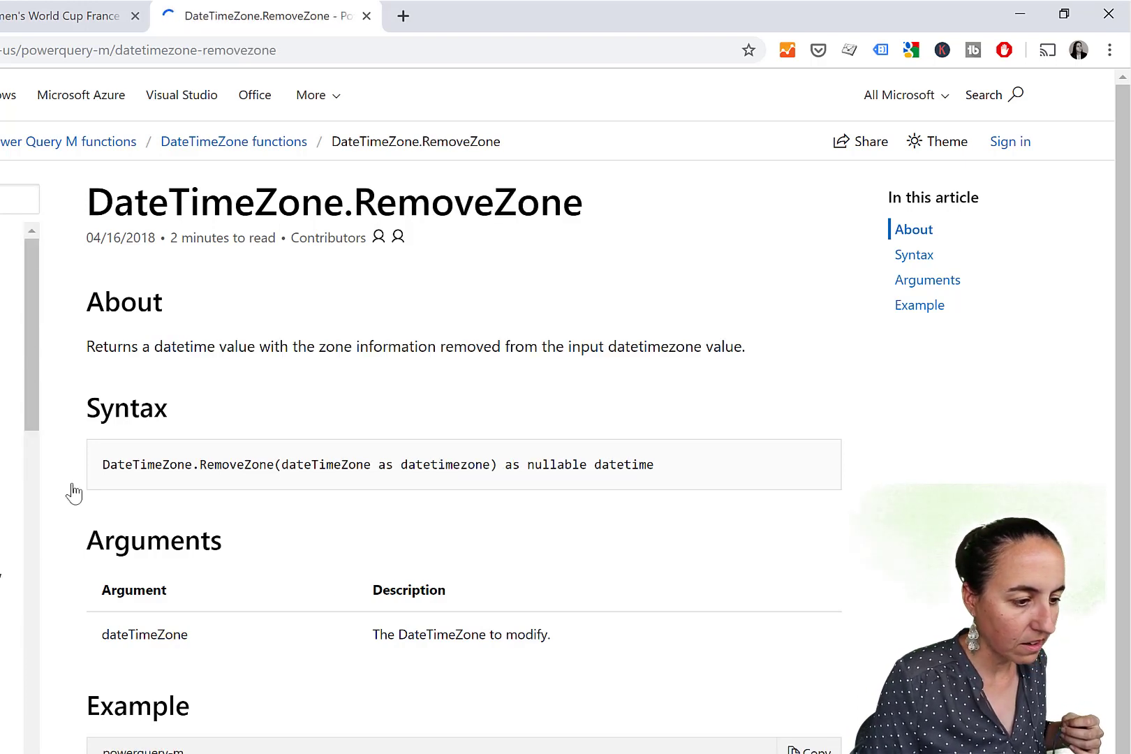
drag(120, 347, 501, 347)
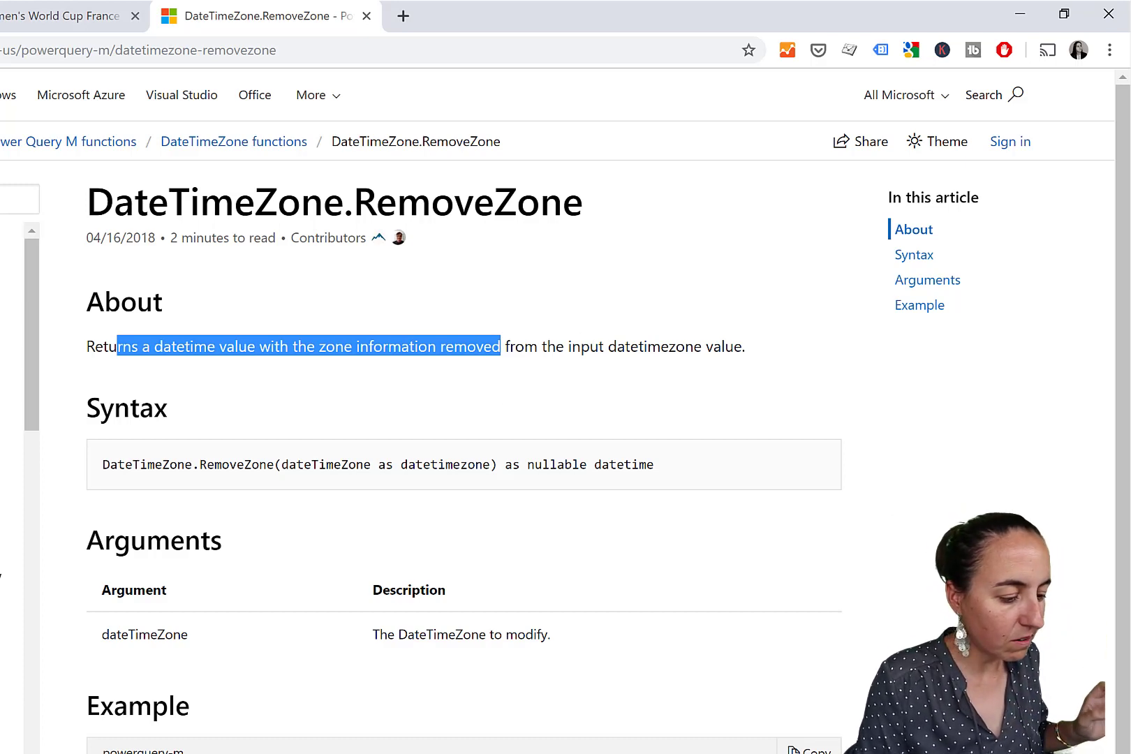
- Switch back to Power Query Editor and start the custom column formula with DateTimeZone.RemoveZone and an opening parenthesis
key(alt+Tab)
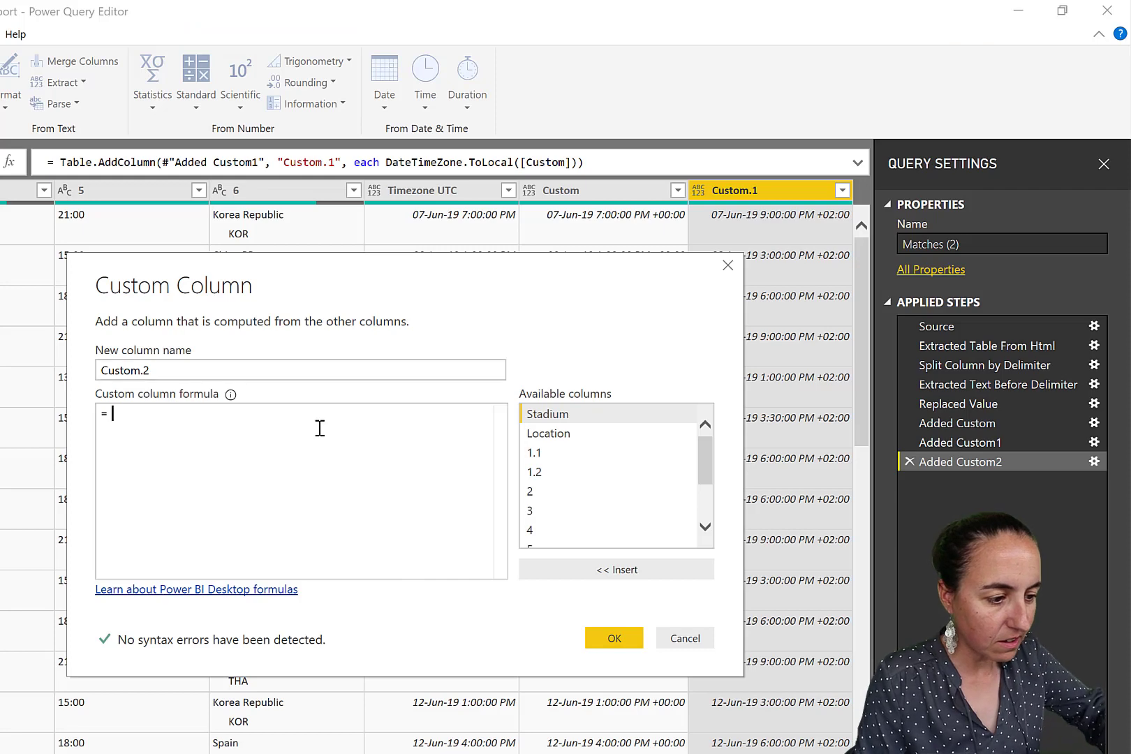
text(Date)
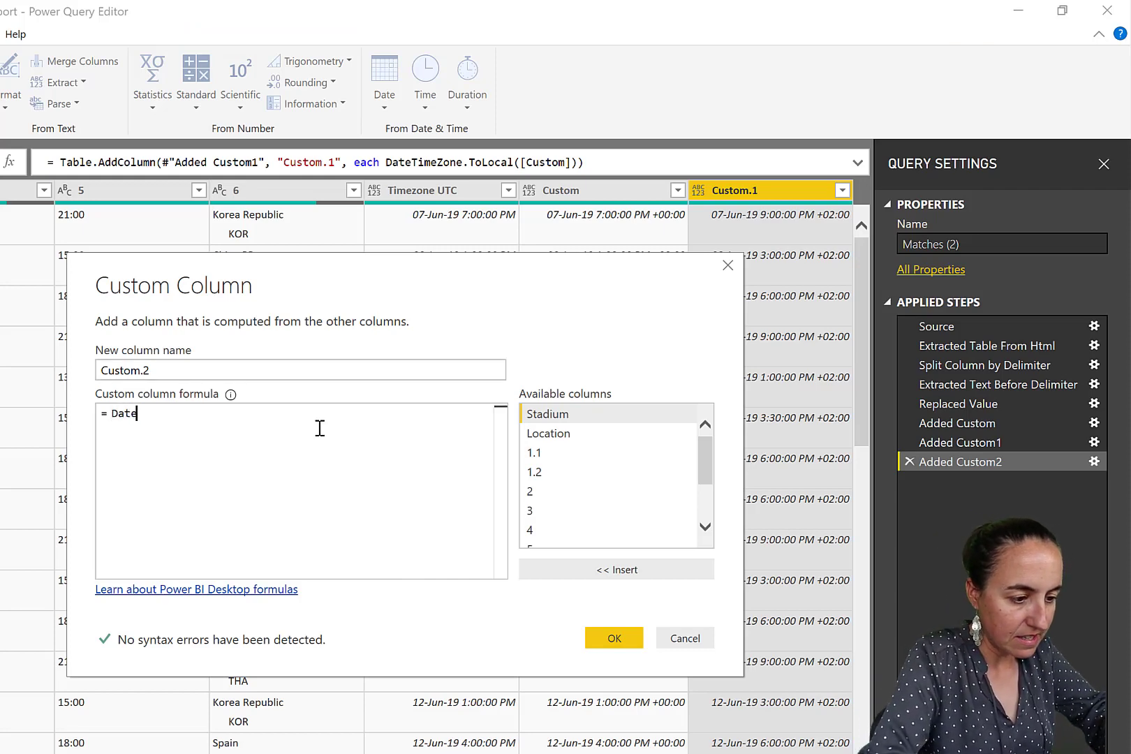
text(TimeZon)
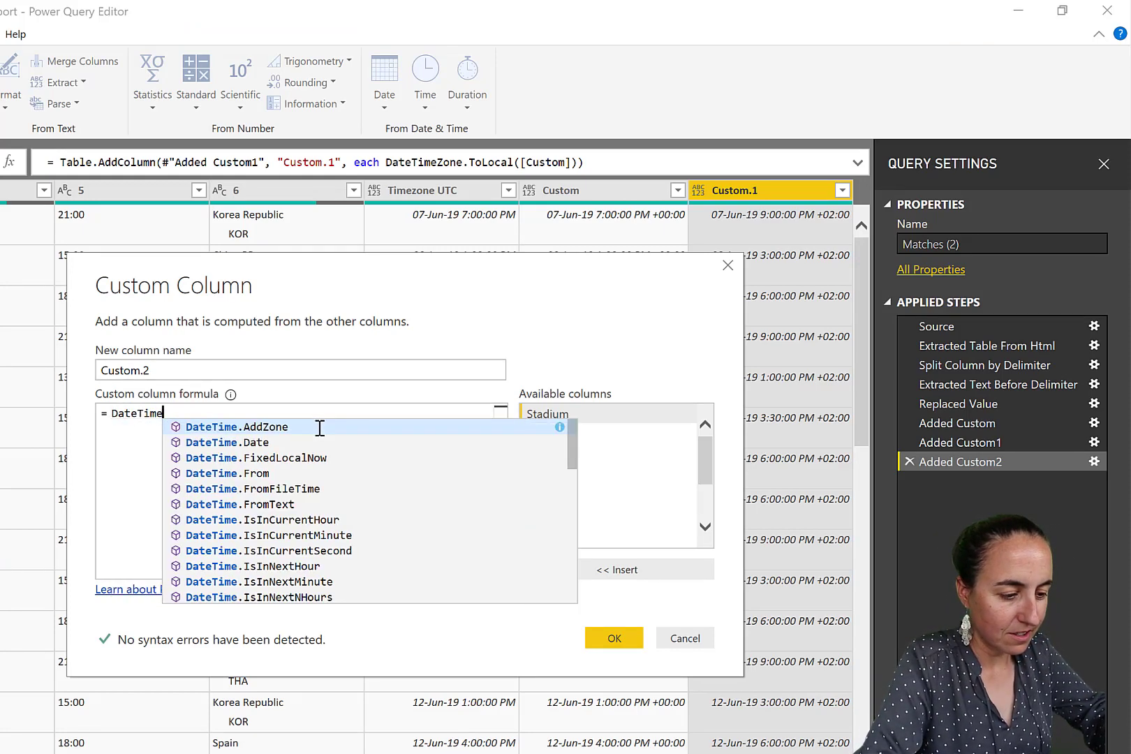
key(Down)
key(Down)
key(Down)
key(Down)
key(Down)
key(Down)
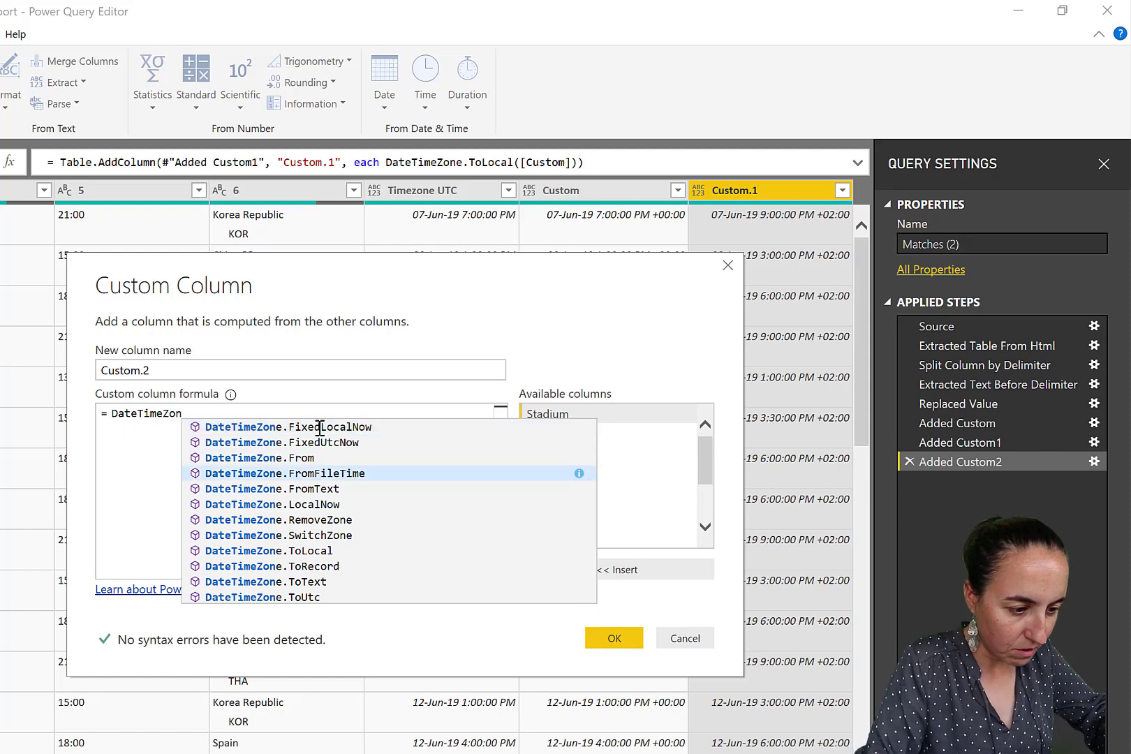
key(Tab)
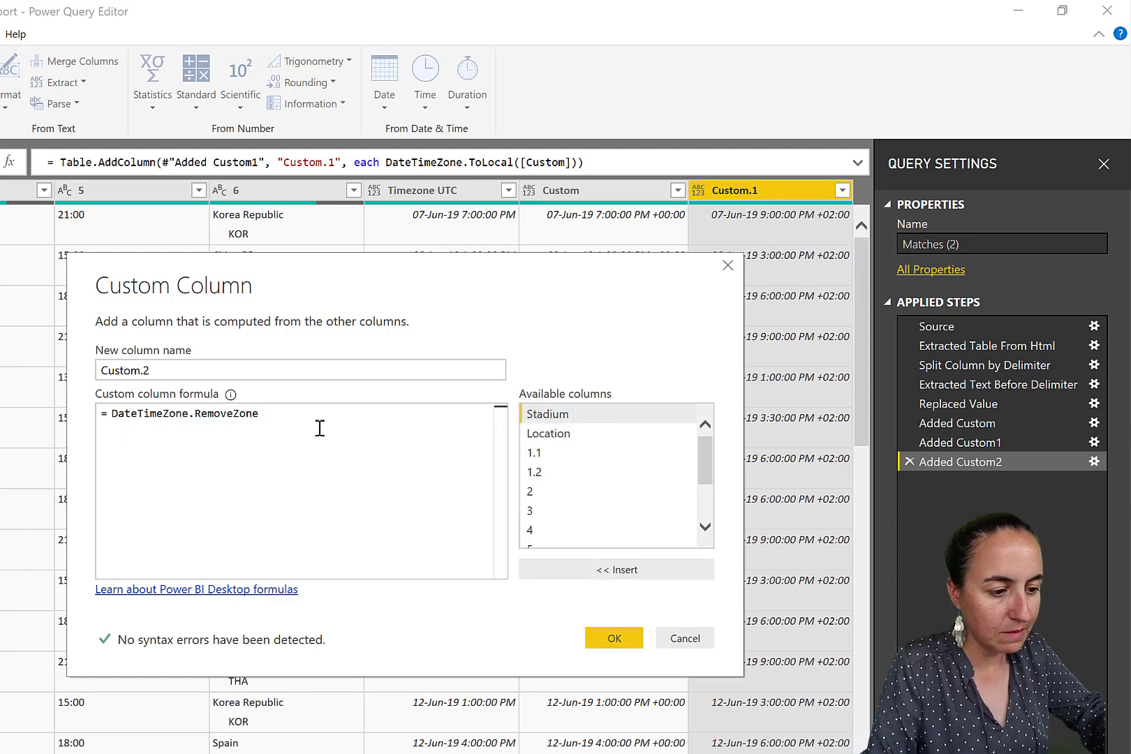
text(()
- Insert the Custom.1 column as the argument, close the parenthesis, and create the column without zone information
scroll(636, 515, down, 2)
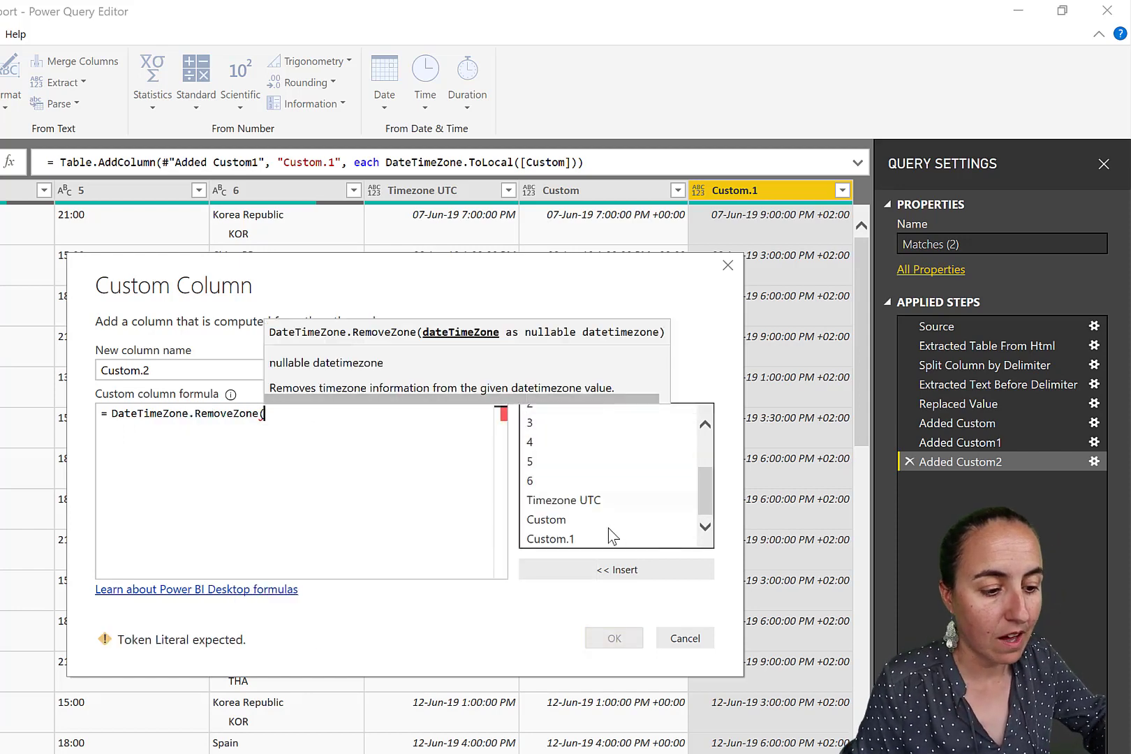
click(593, 539)
click(664, 570)
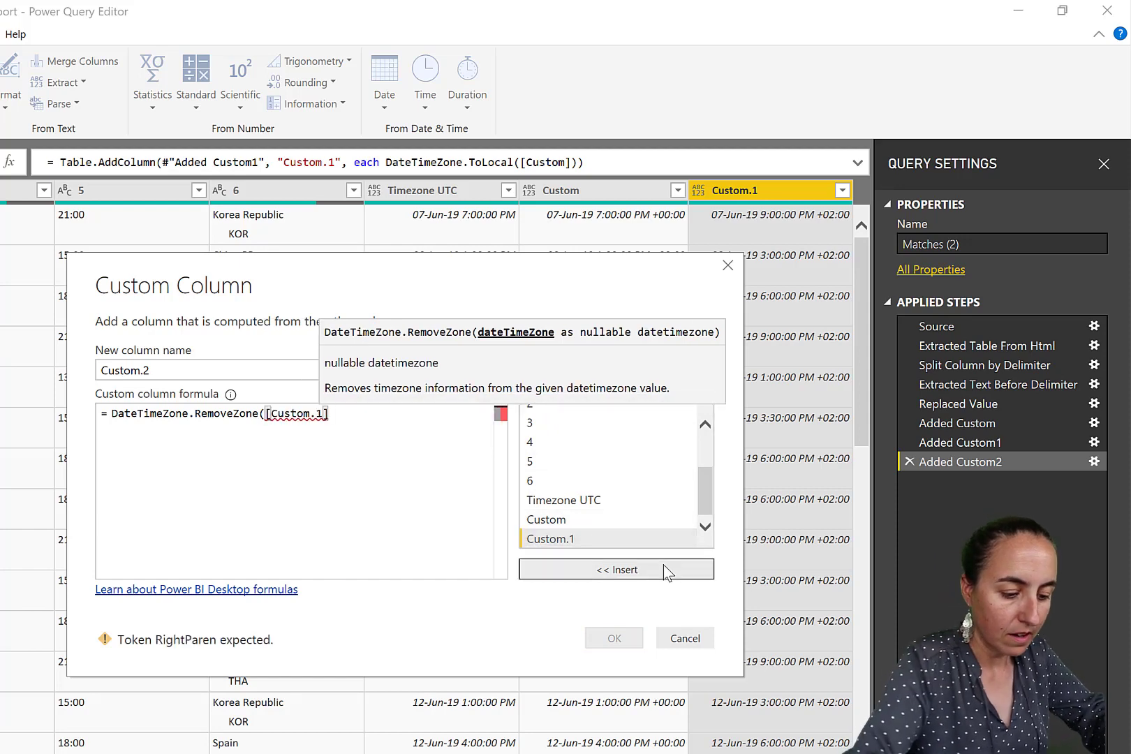
key(Return)
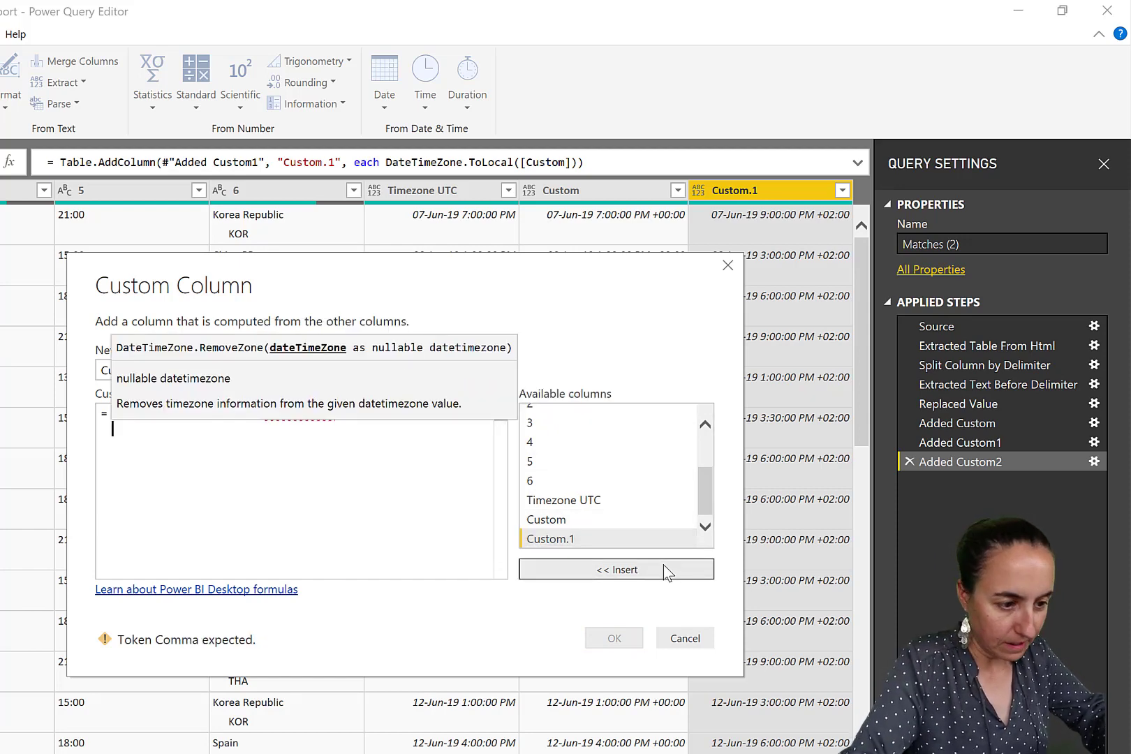
key(BackSpace)
text())
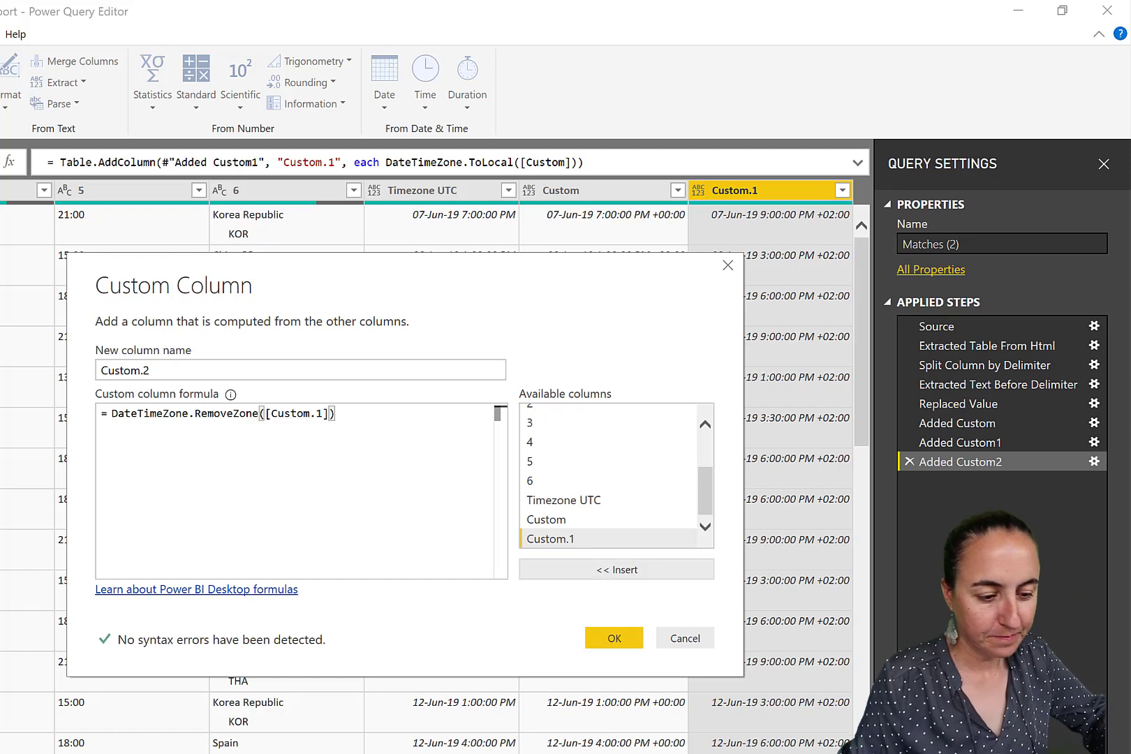
click(615, 638)
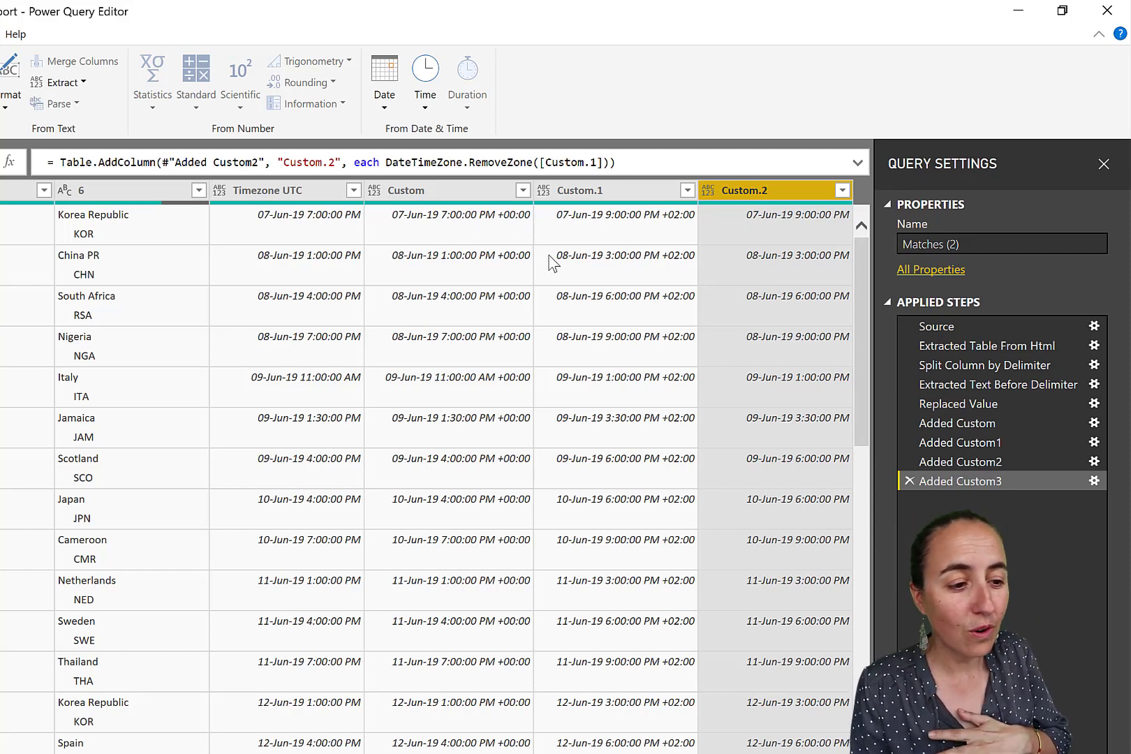
- Edit the Added Custom1 step and replace its formula with DateTimeZone.RemoveZone(DateTimeZone.ToLocal(DateTime.AddZone([DateTime UTC],0)))
click(441, 191)
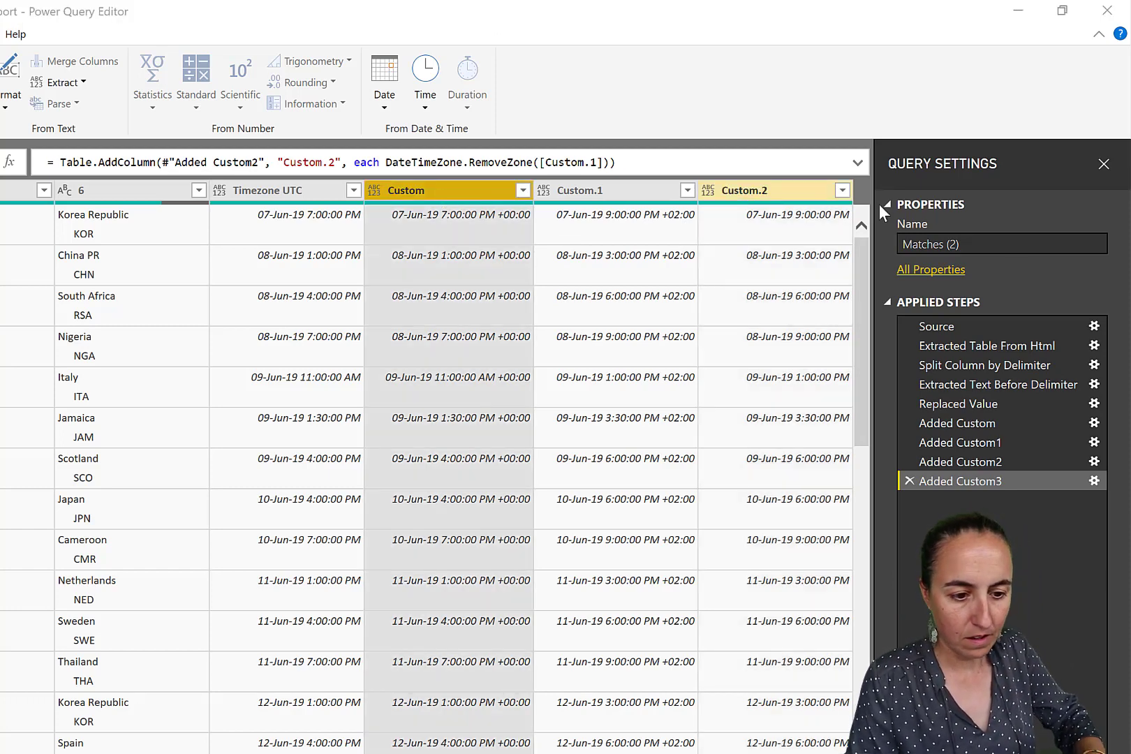
click(1009, 422)
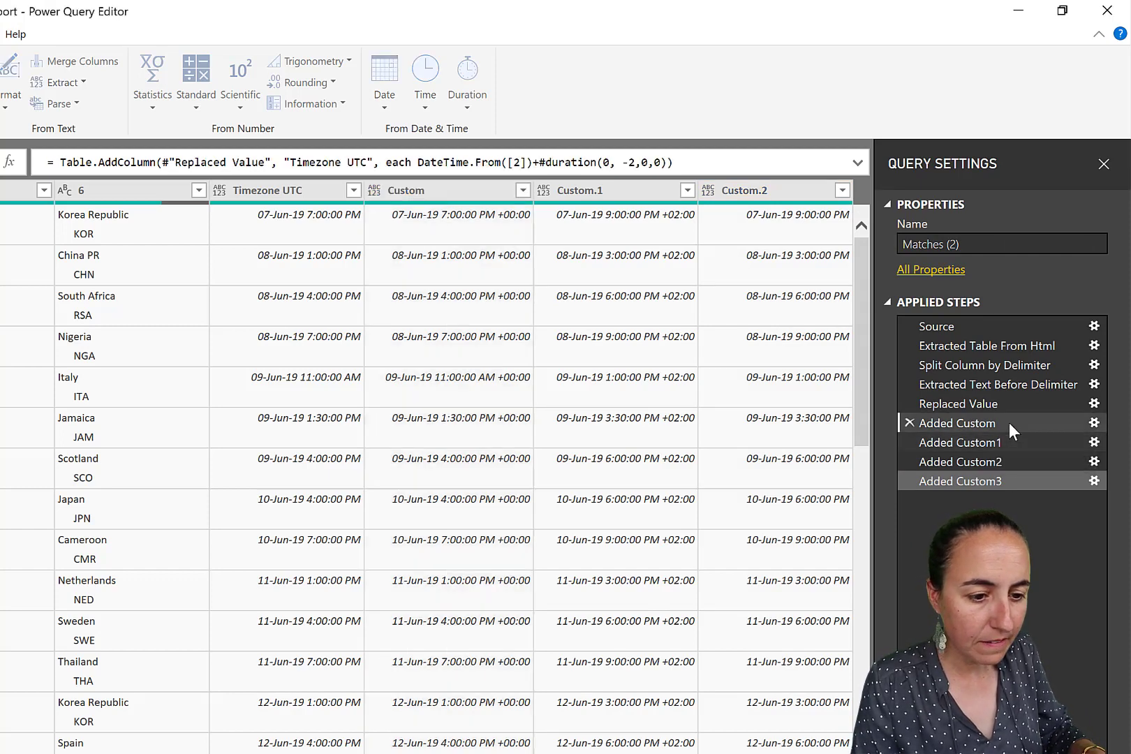
click(927, 442)
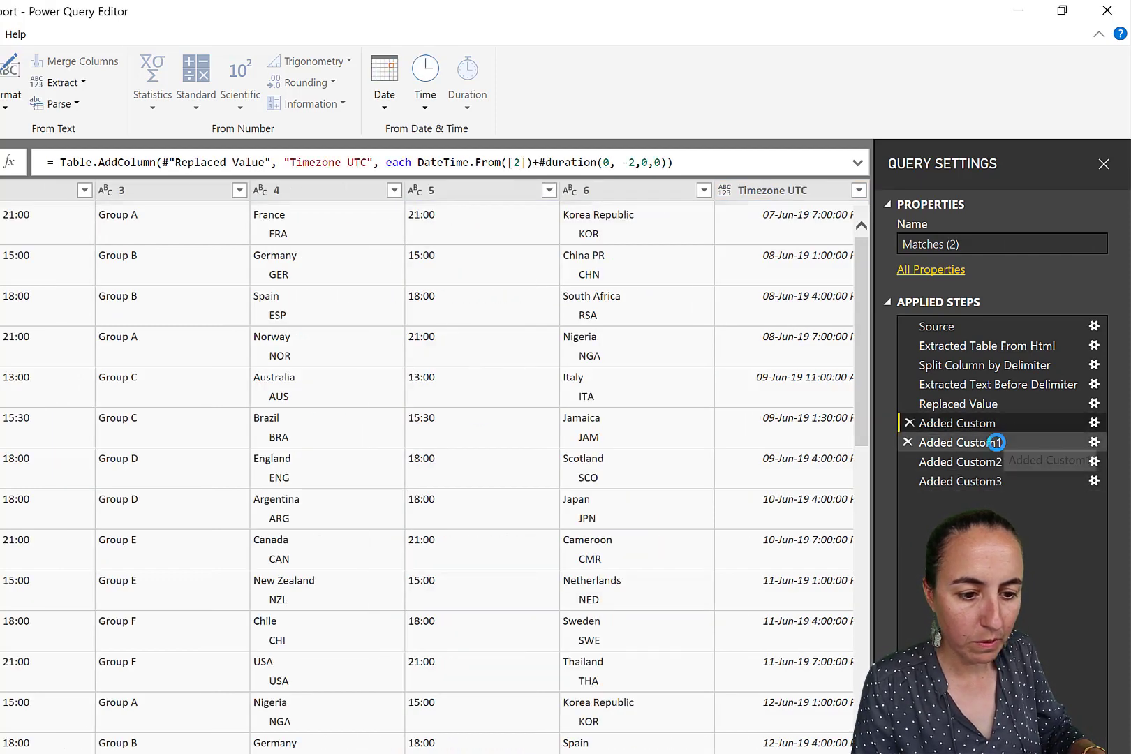
click(1094, 442)
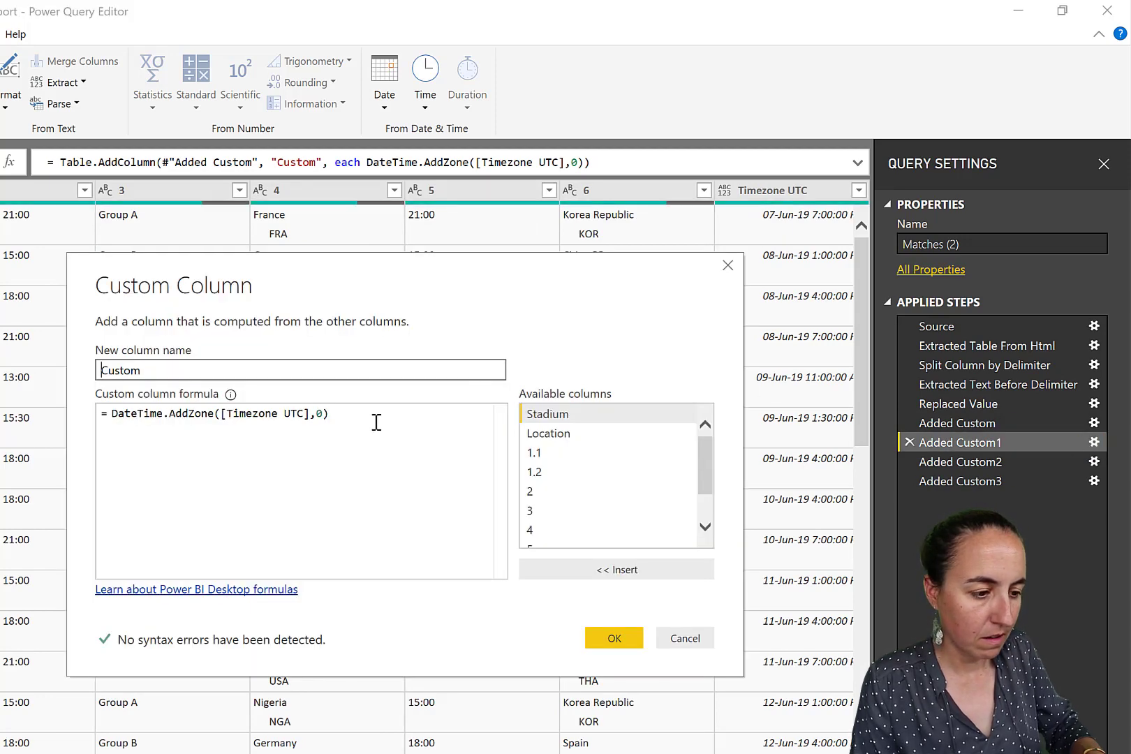
drag(362, 416, 111, 413)
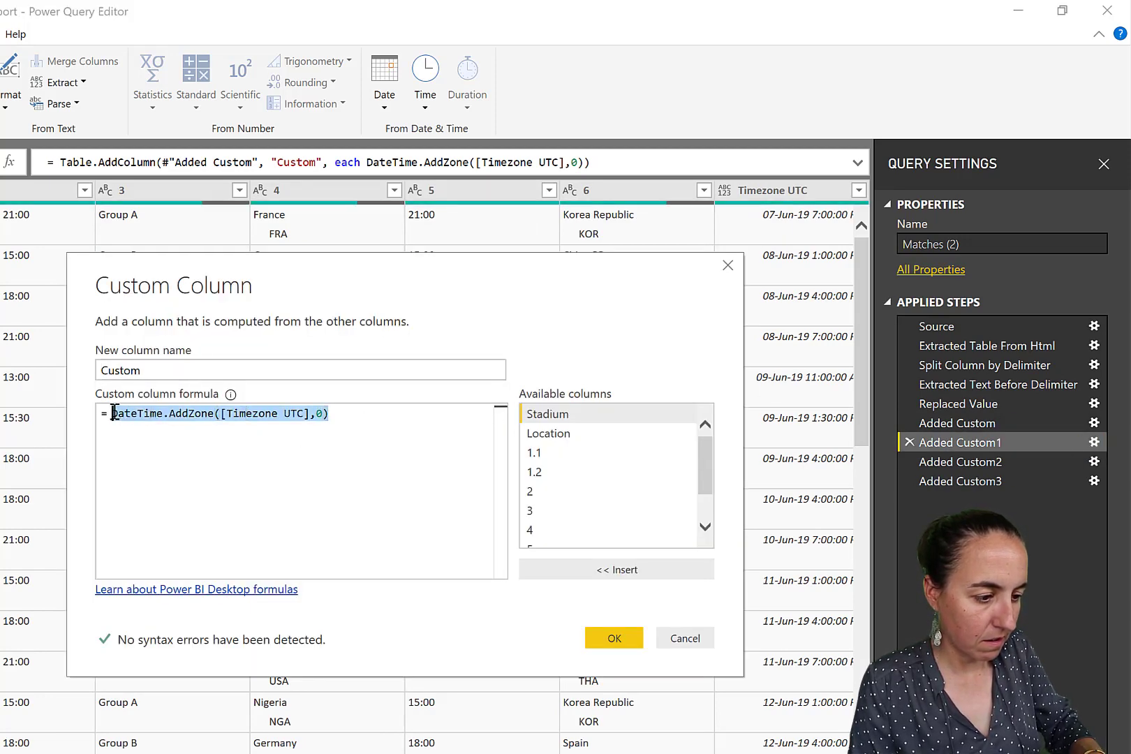
text(DateTimeZone.RemoveZone(DateTimeZone.ToLocal(DateTime.AddZone([DateTime UTC],0))))
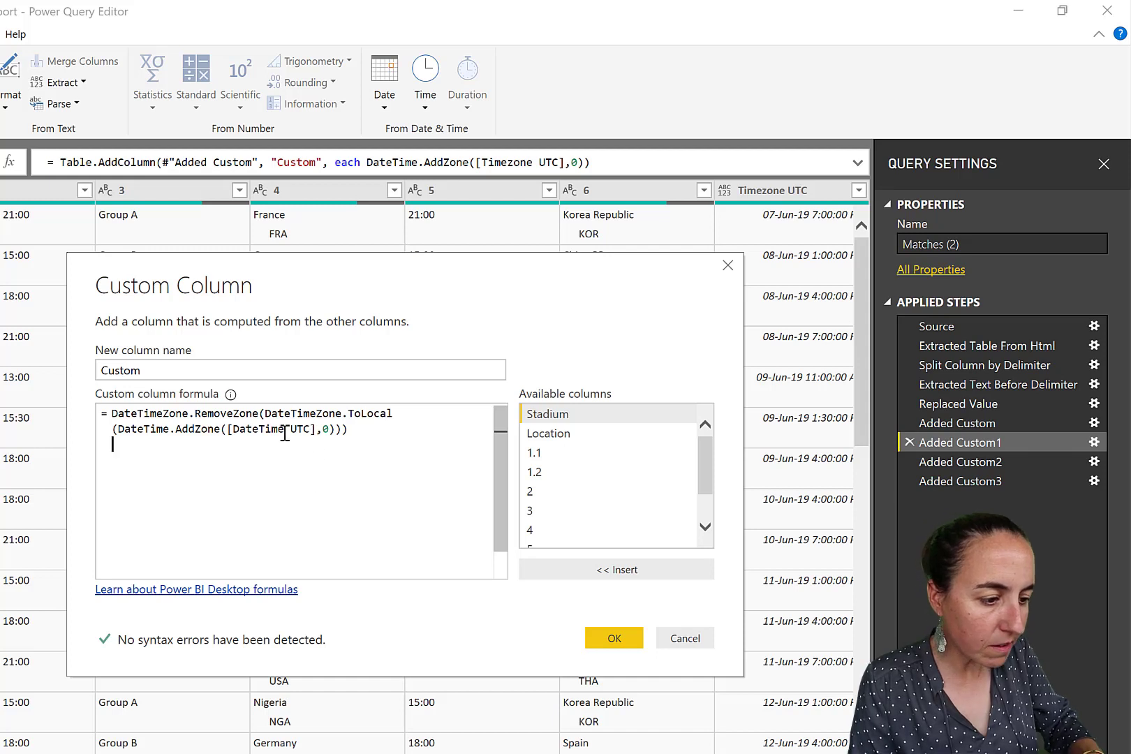
- Replace the [DateTime UTC] argument in the nested formula with the Timezone UTC column and apply the change
drag(312, 429, 238, 429)
key(BackSpace)
key(BackSpace)
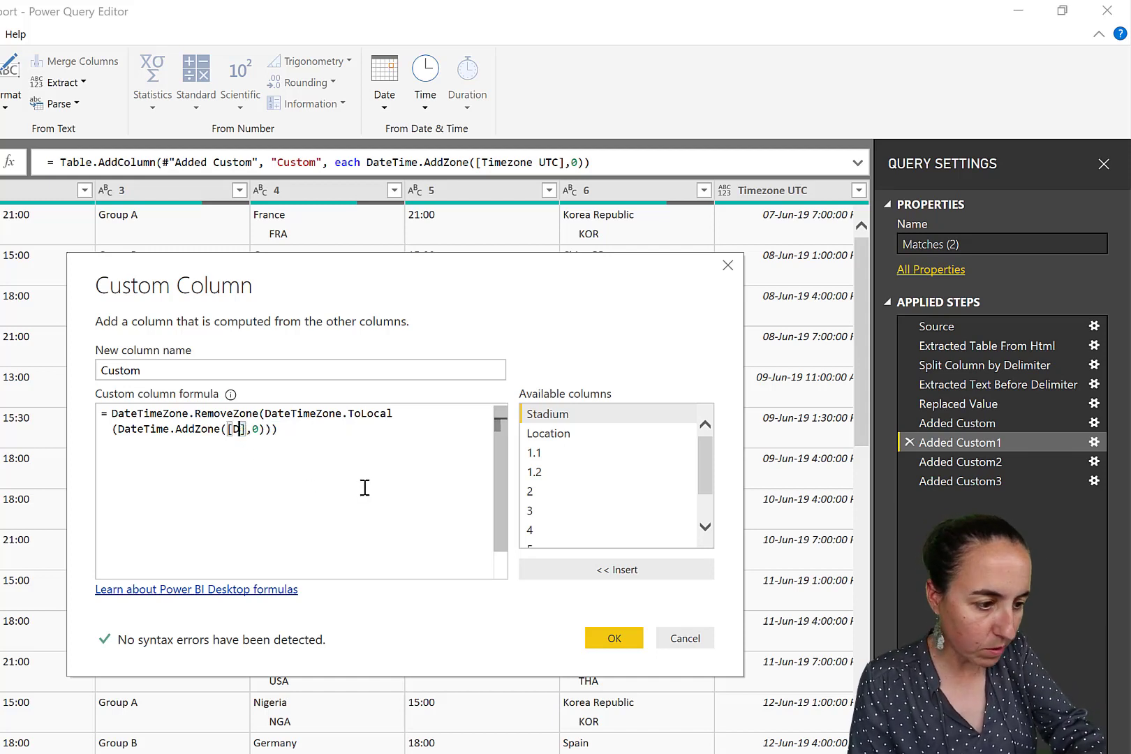
key(Delete)
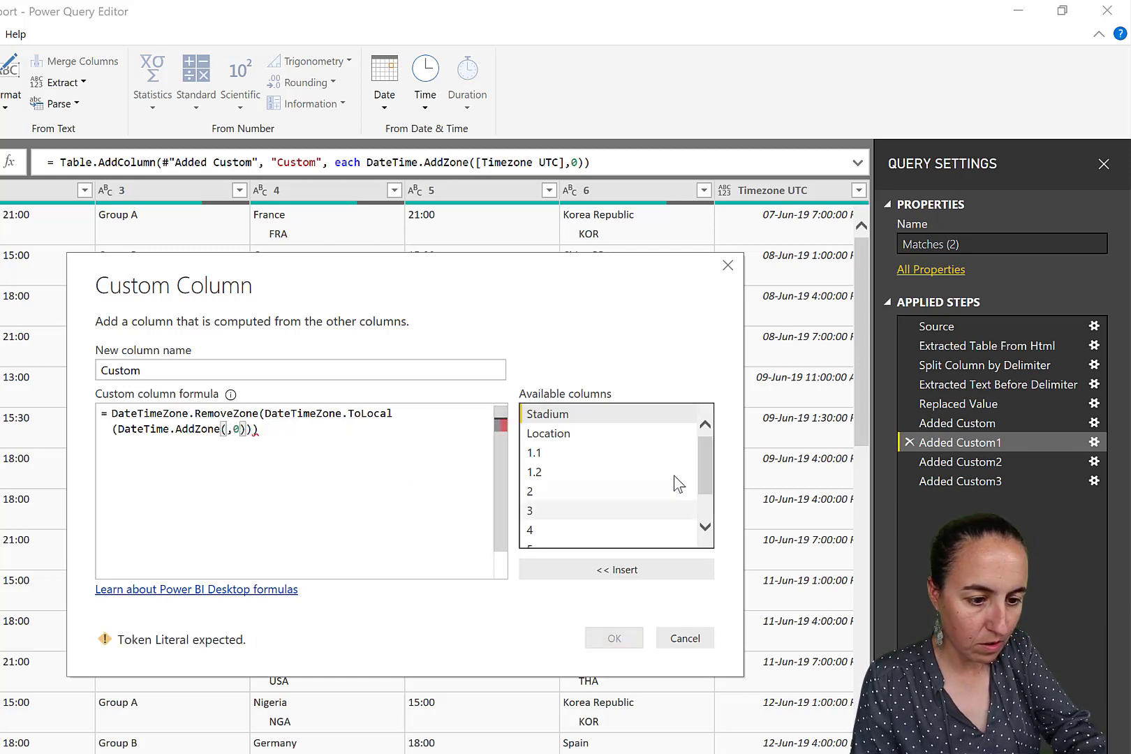
scroll(674, 476, down, 2)
double_click(585, 539)
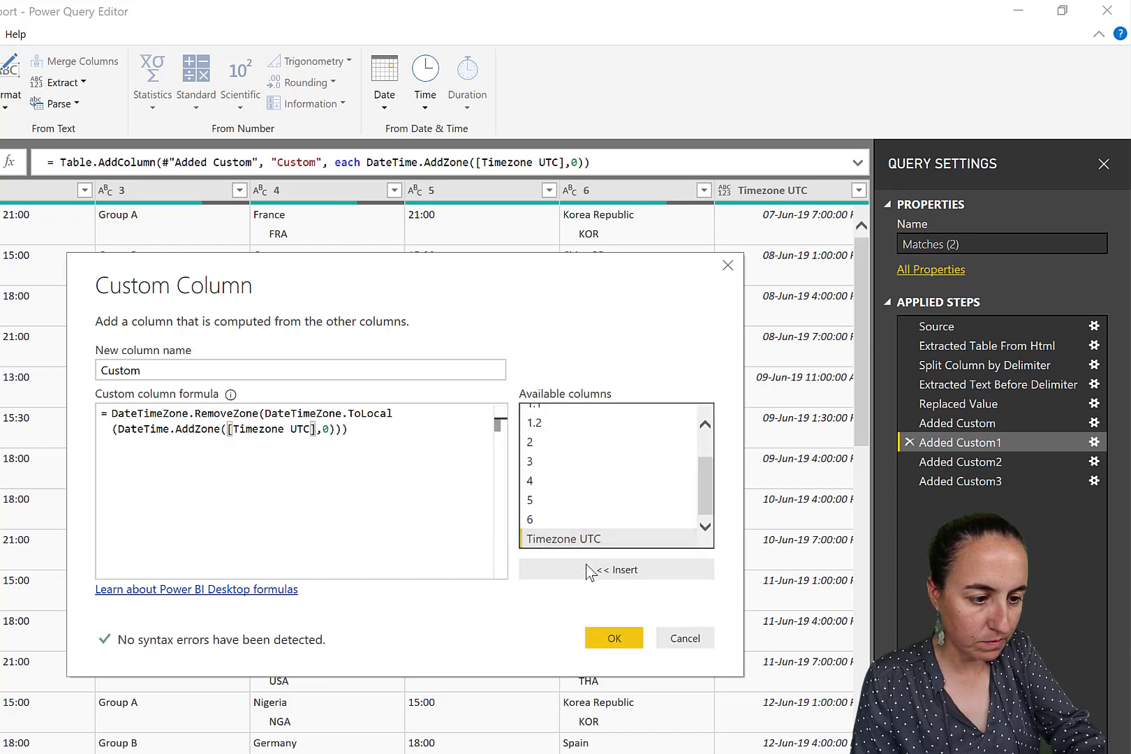
click(616, 636)
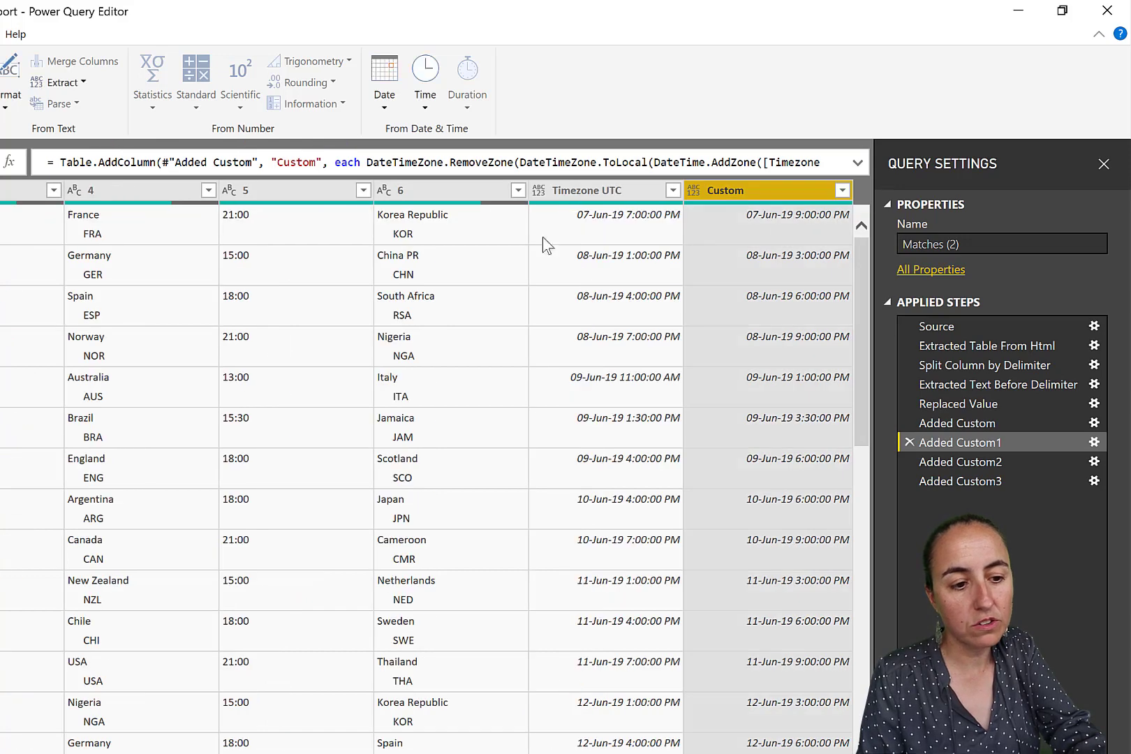
- Rename the Custom column as Local Time within the Added Custom1 step's formula
click(596, 194)
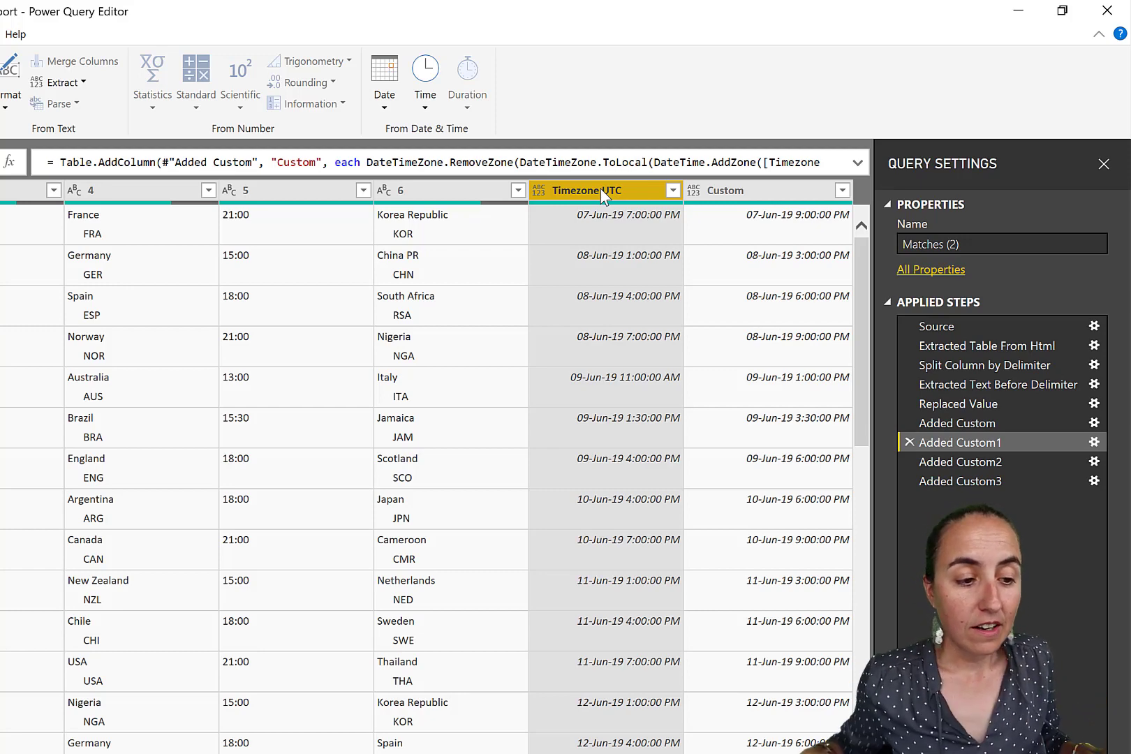
click(748, 191)
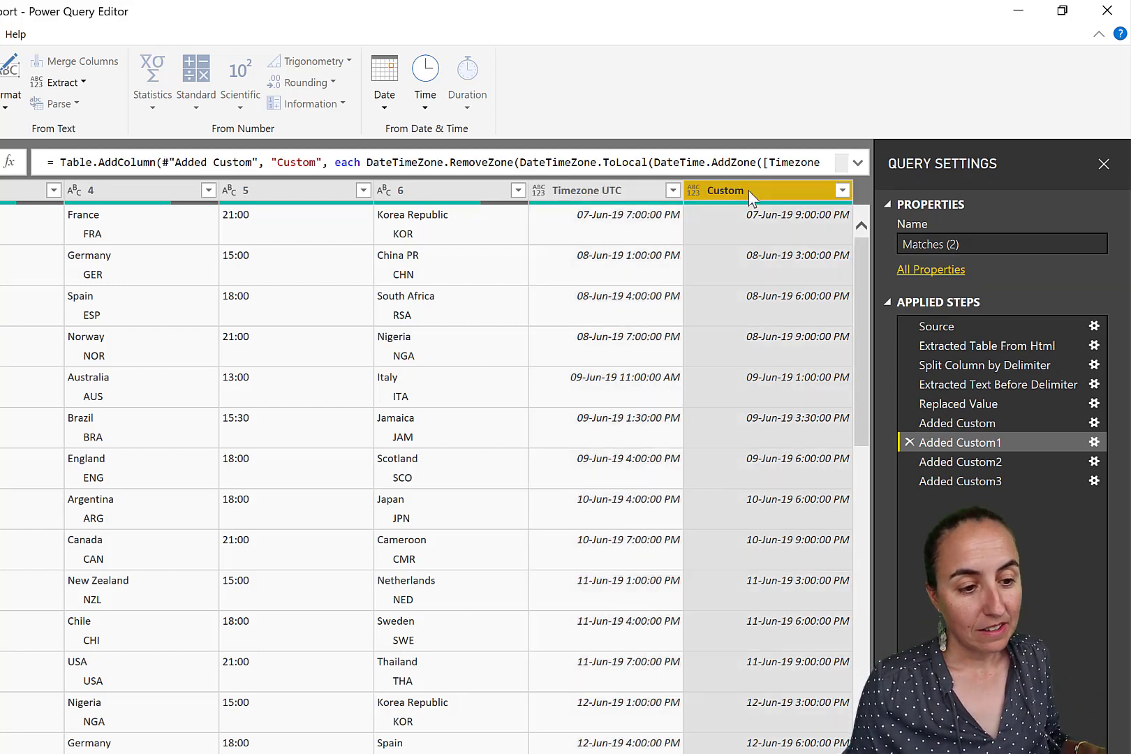
double_click(299, 162)
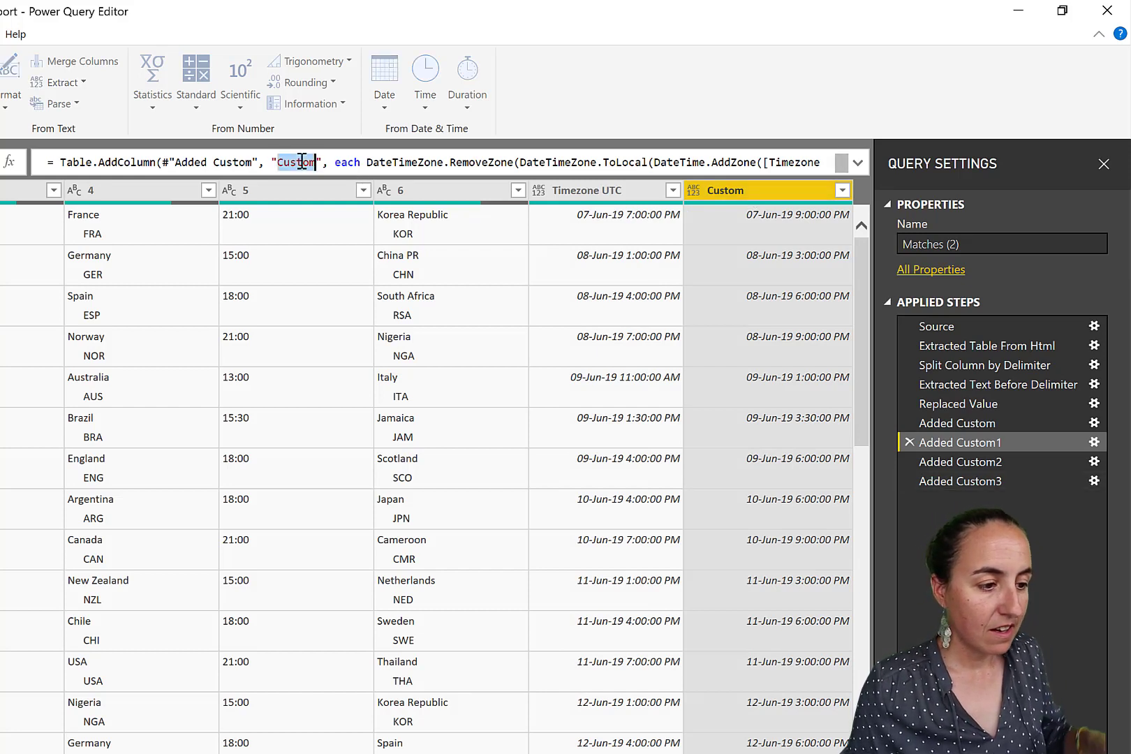
text(Local )
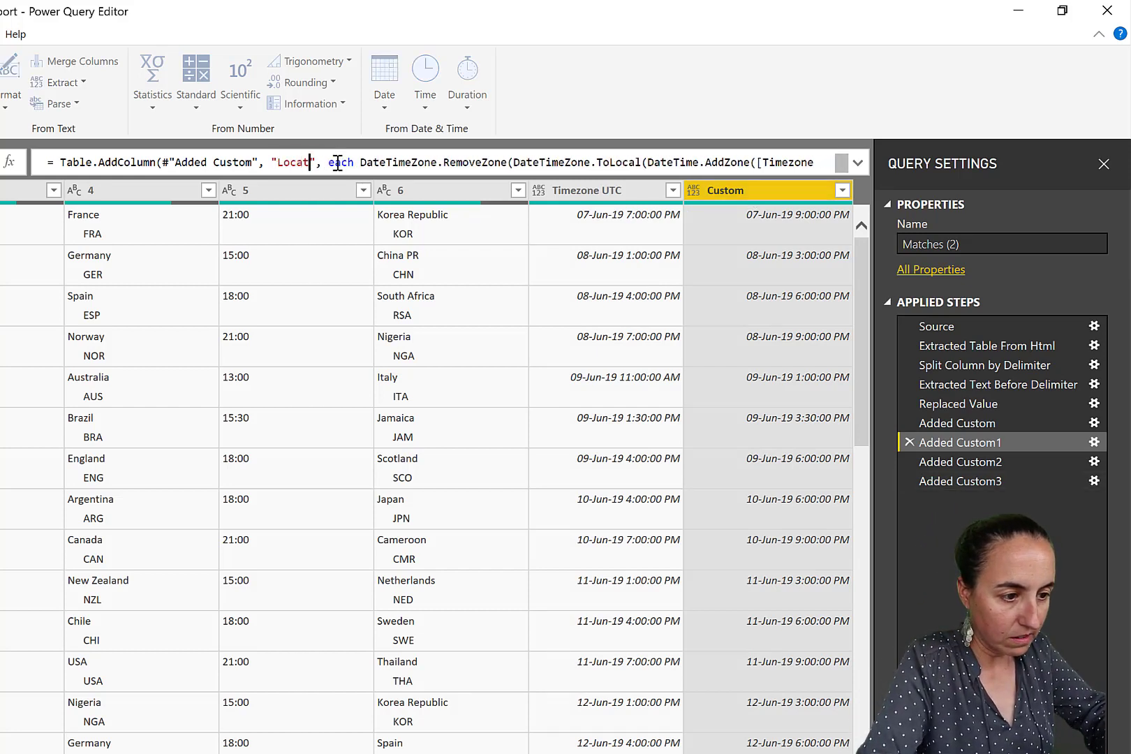
text(Time)
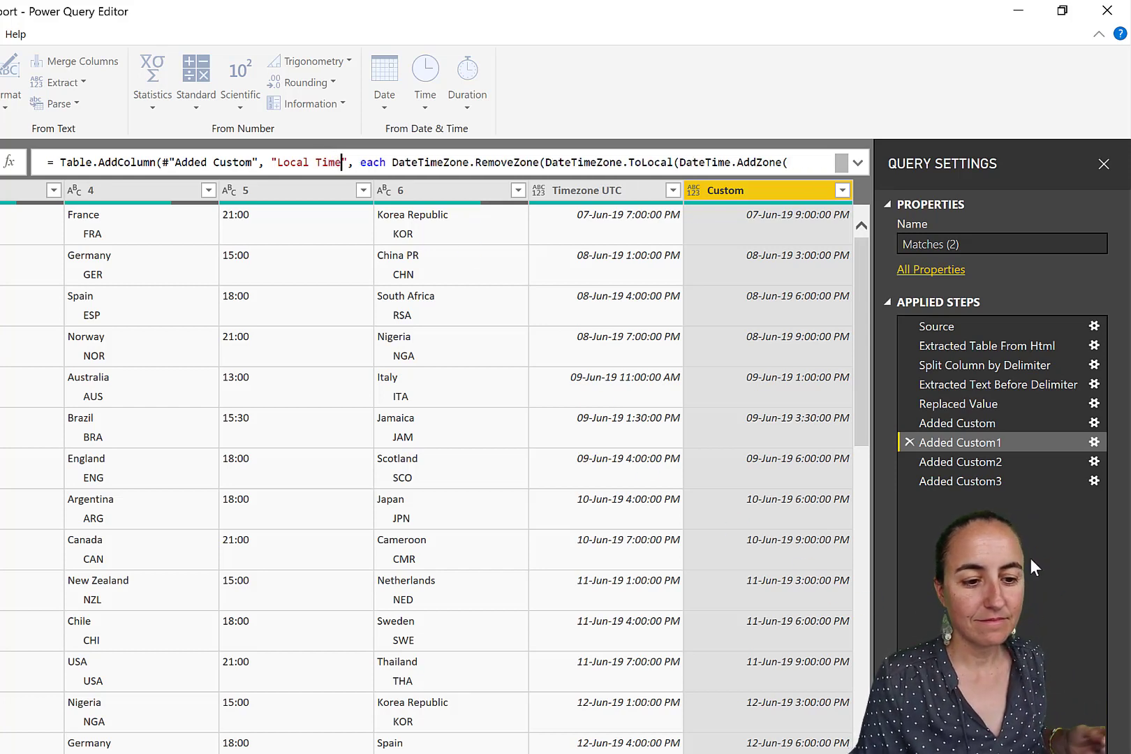
key(Return)
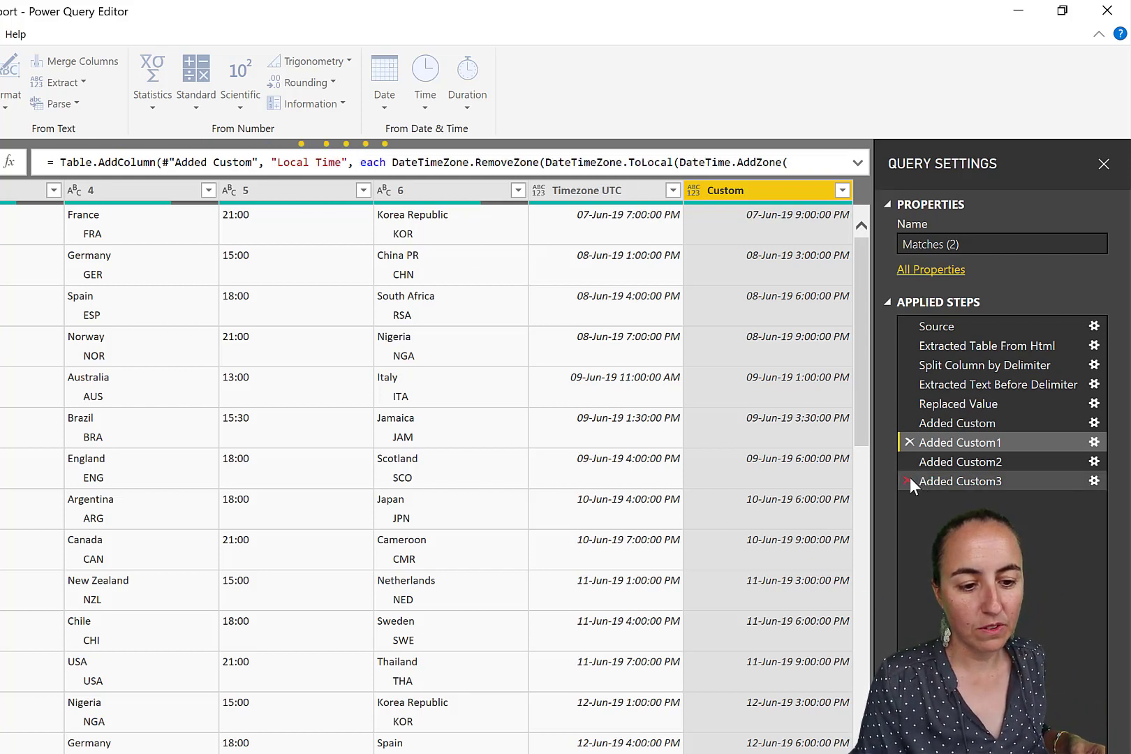
- Delete the Added Custom3 and Added Custom2 steps from the query
click(912, 479)
click(910, 481)
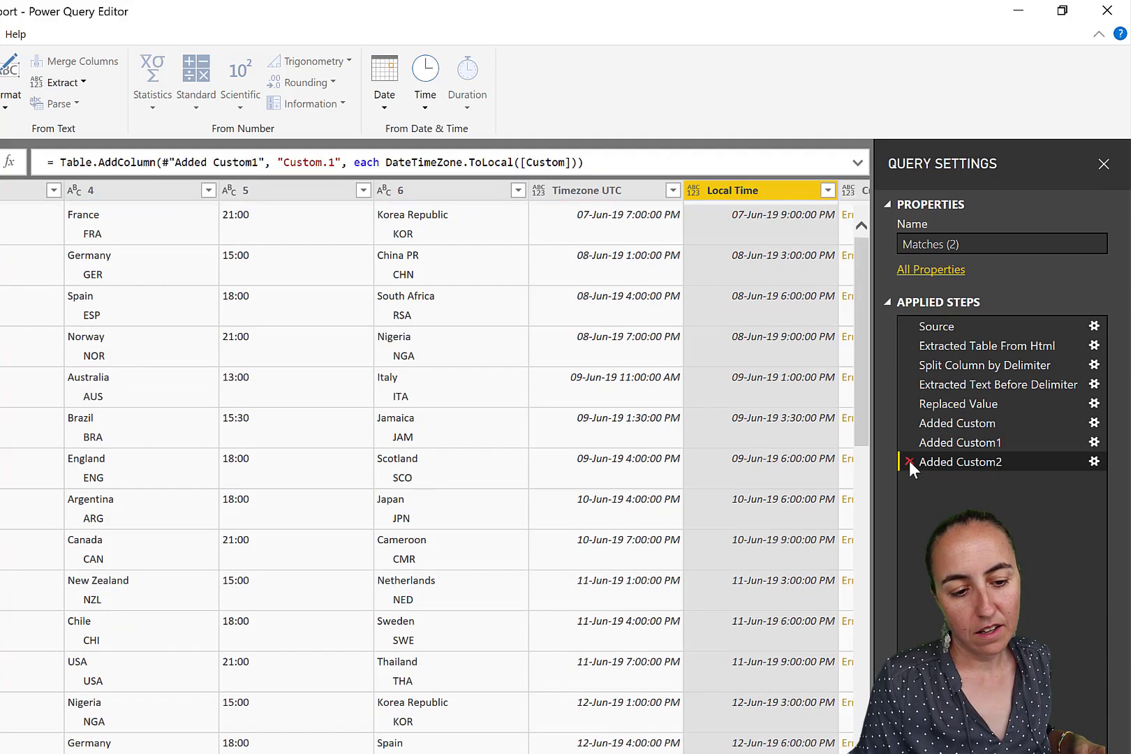
click(909, 462)
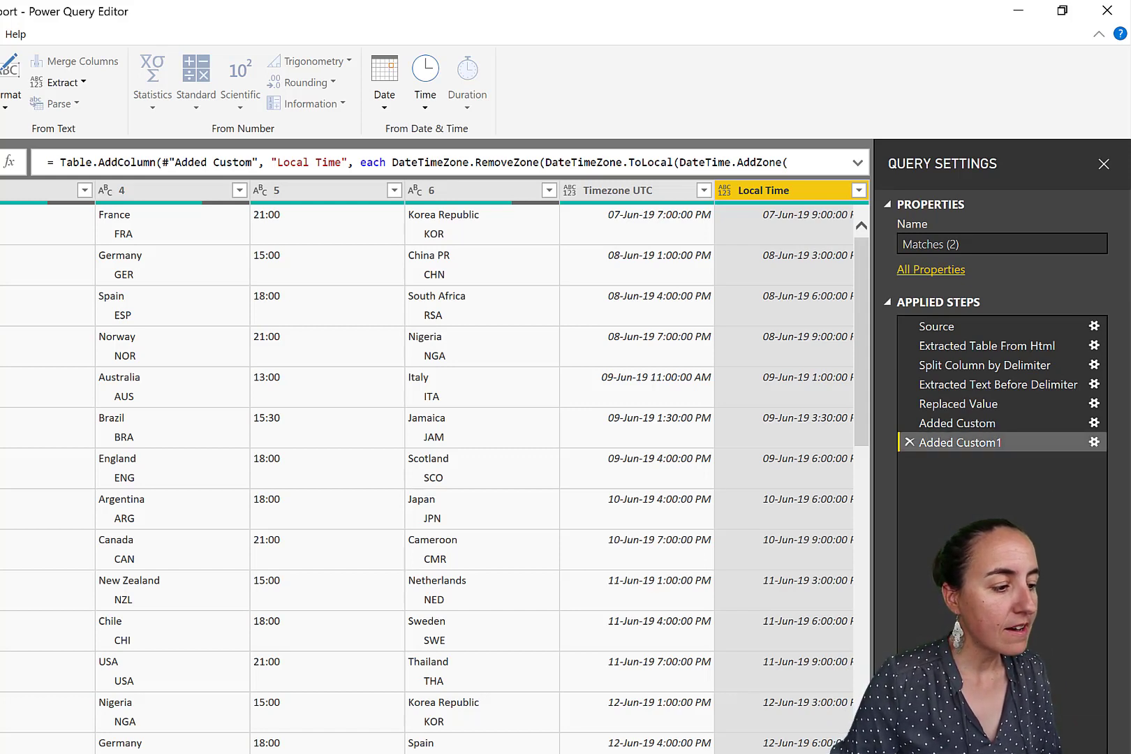
- Delete the Matches (2) query and confirm its removal
key(Delete)
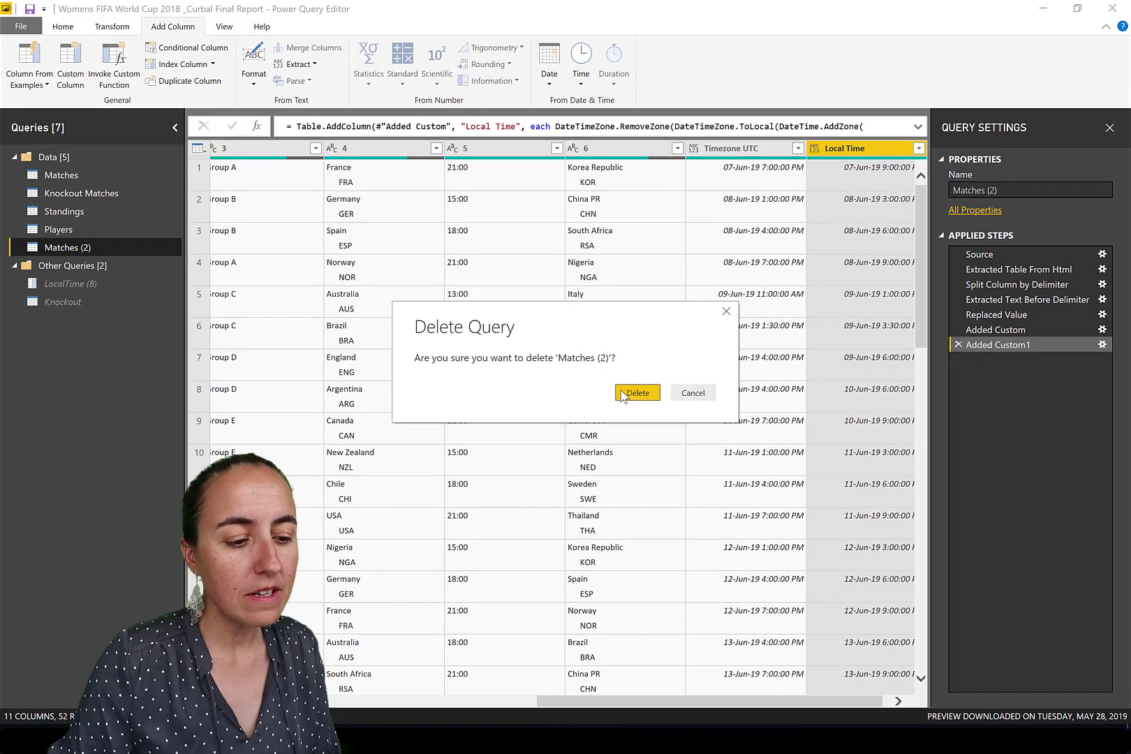
click(638, 392)
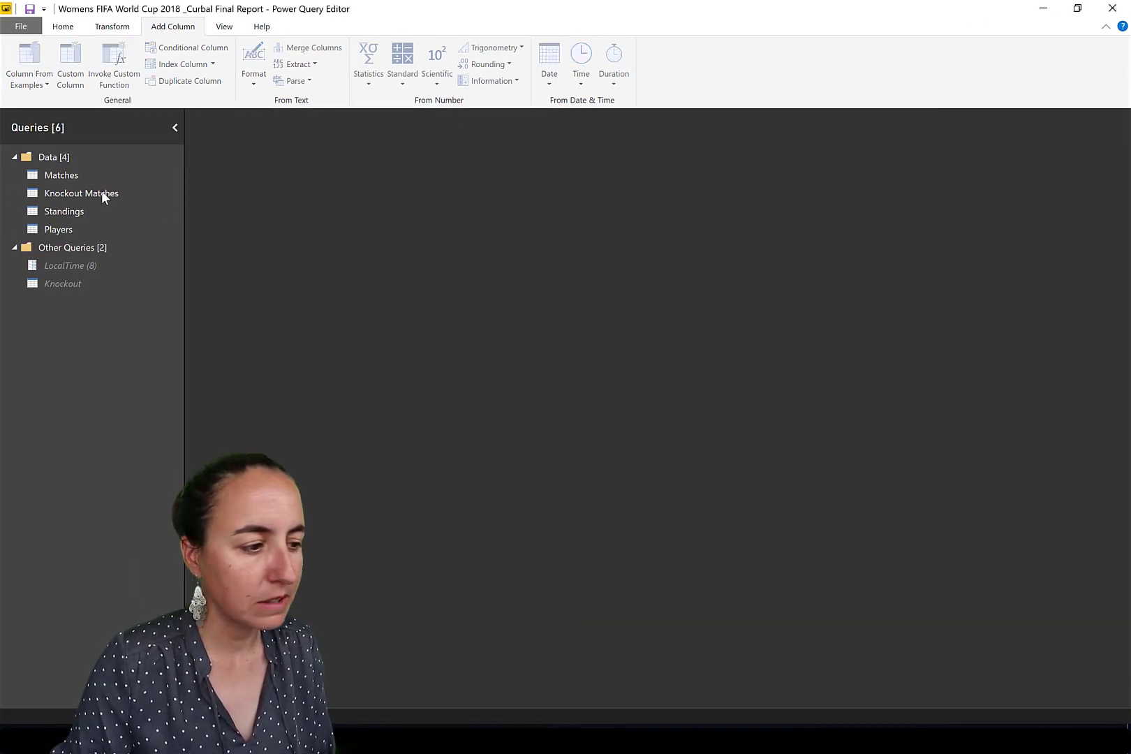
click(62, 26)
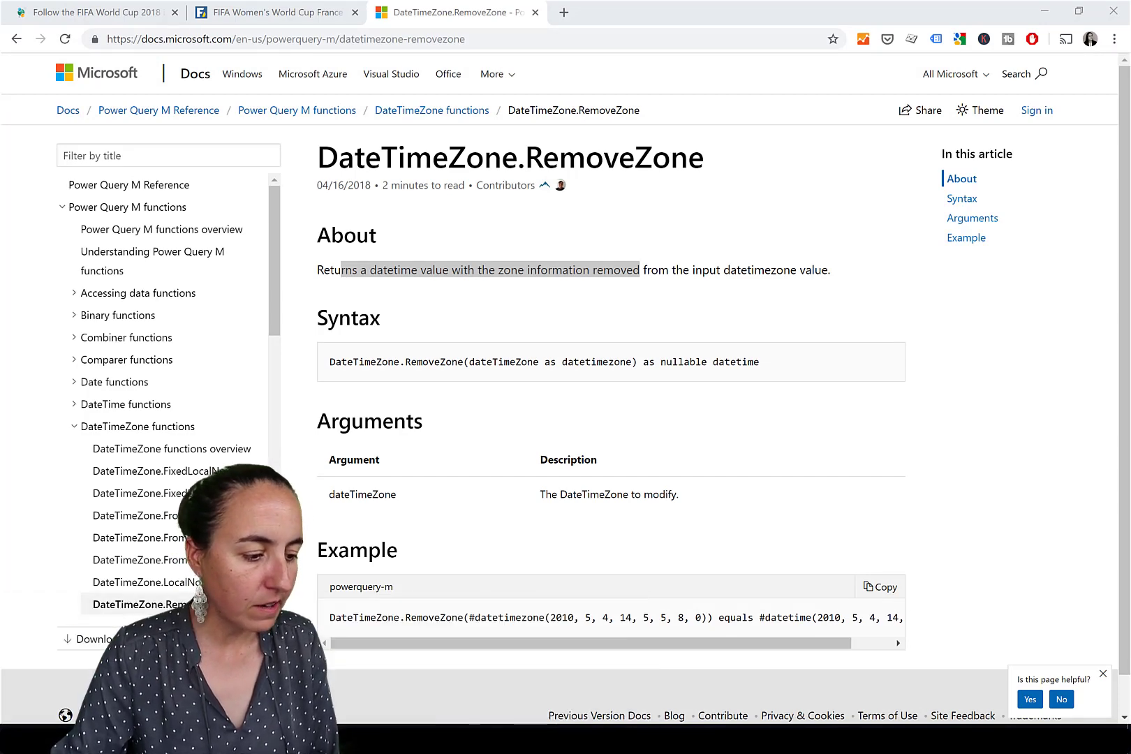
- Switch to the report in Power BI Desktop and clear the group D selection in the group slicer
click(388, 738)
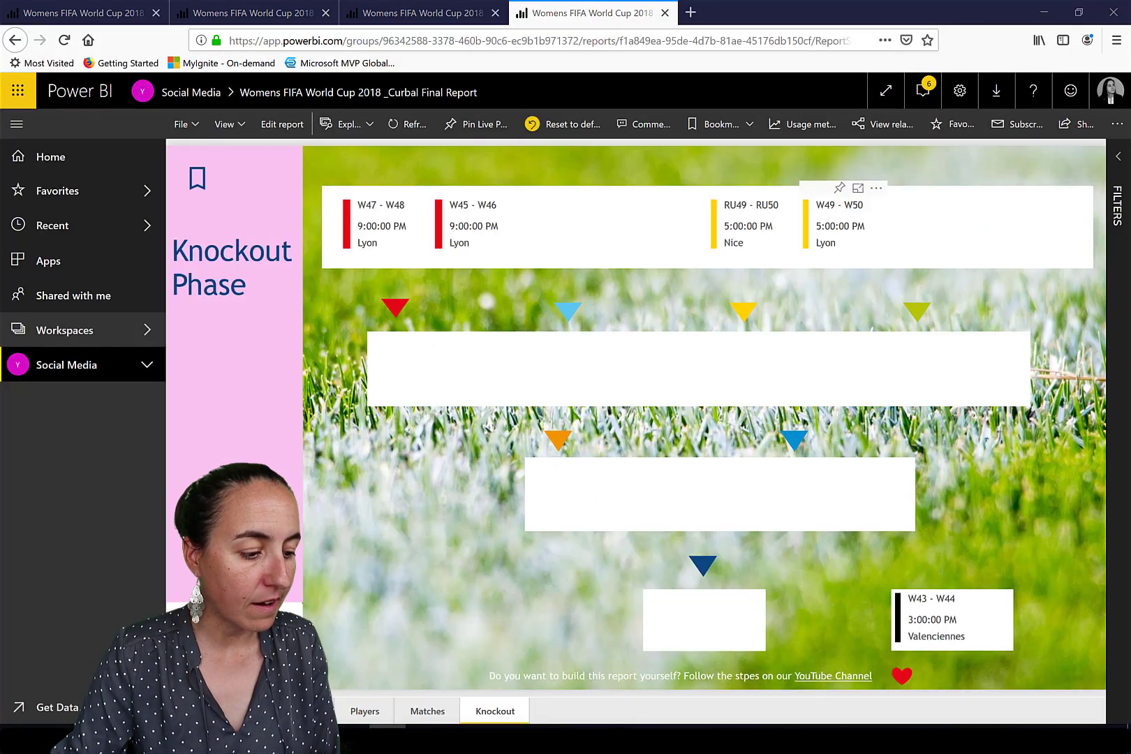
mouse_move(402, 738)
click(534, 688)
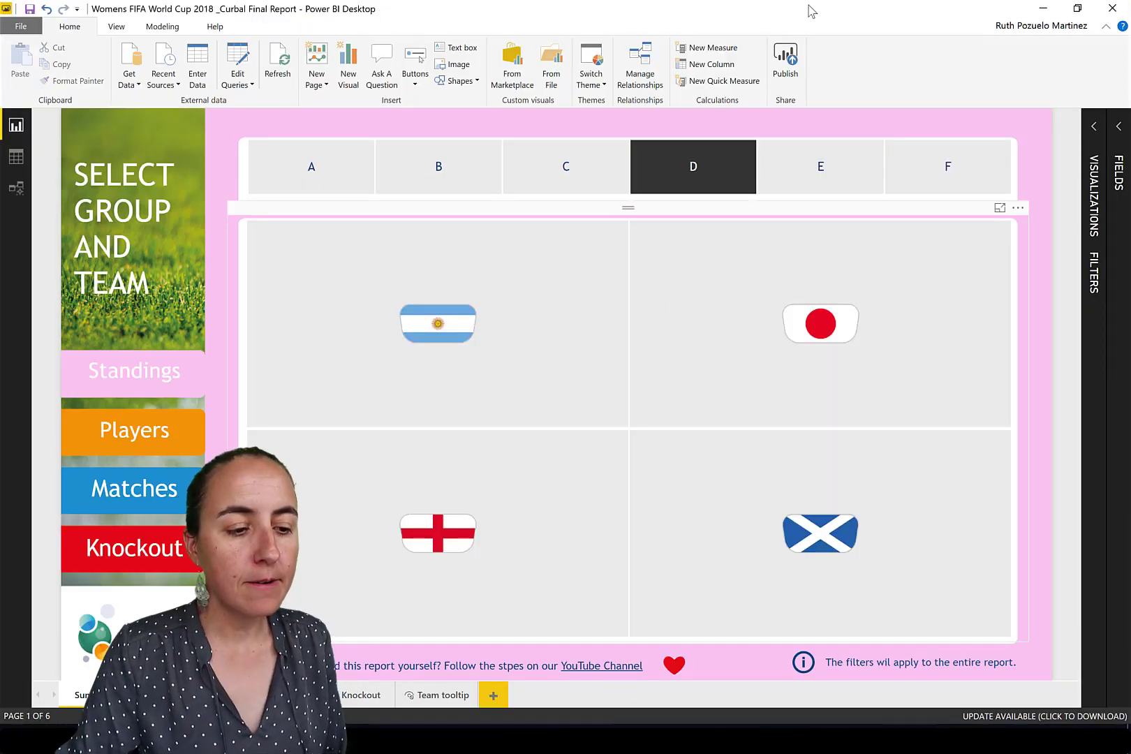
click(720, 176)
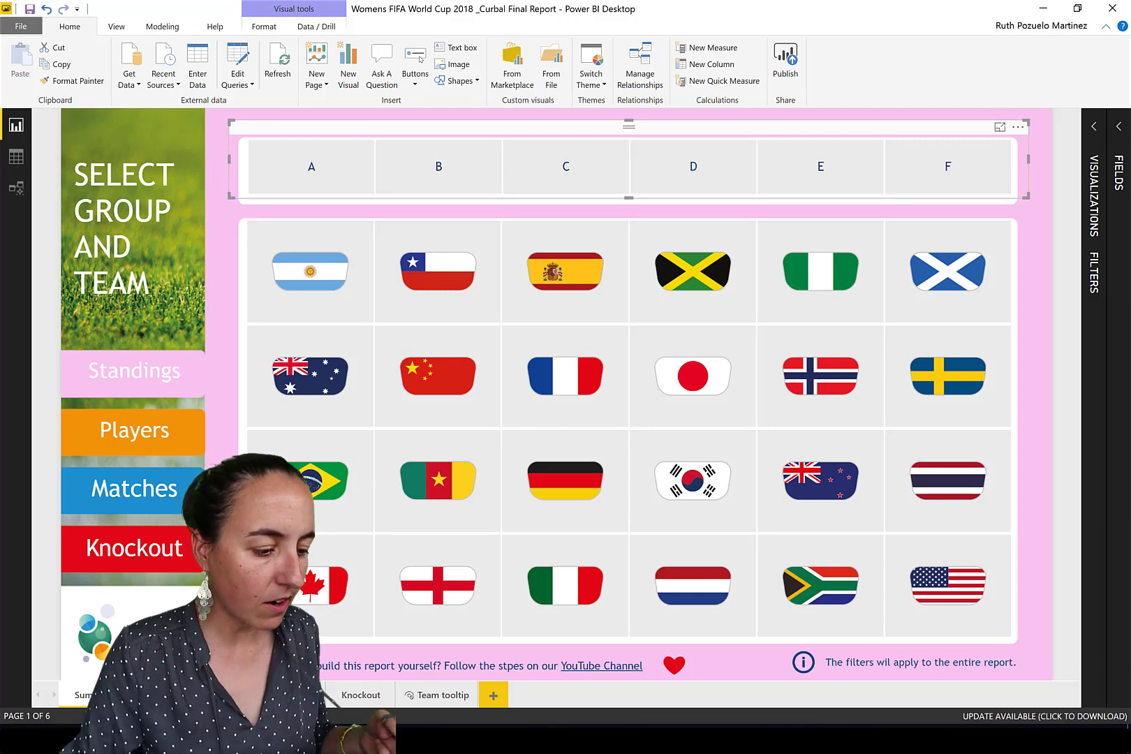
- Switch to the browser window with the DateTimeZone.RemoveZone documentation page
click(314, 740)
click(396, 664)
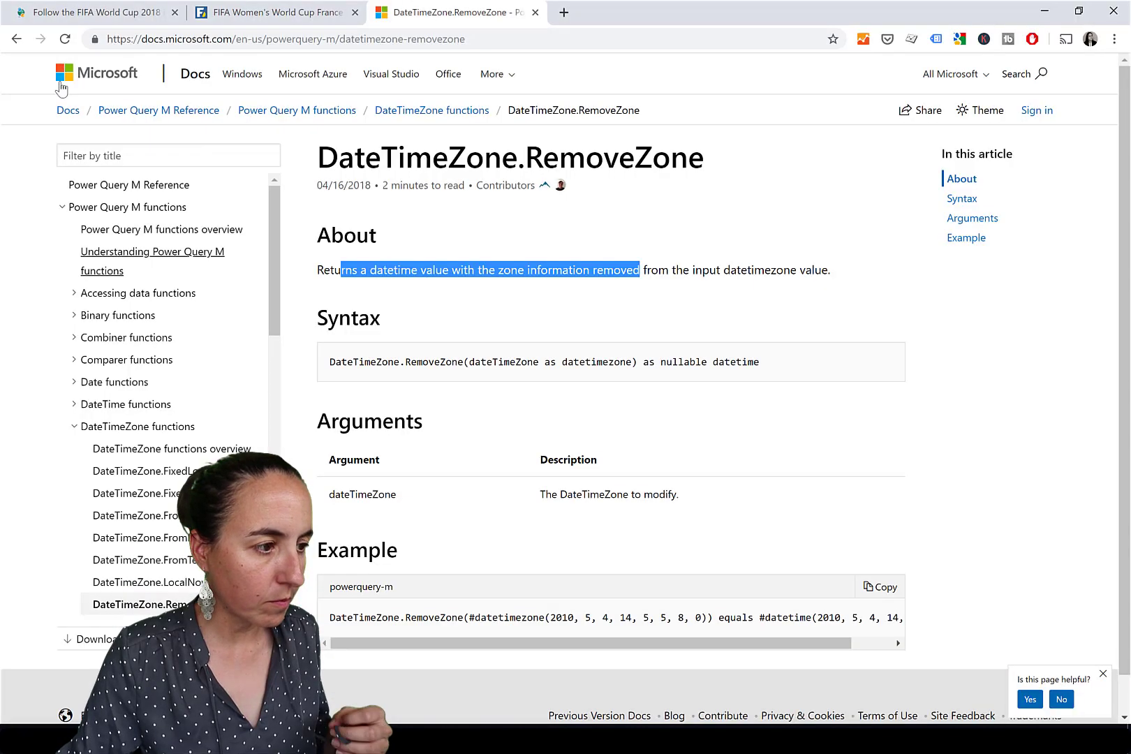
- Look through the Curbal blog post on following the FIFA World Cup 2018, down to the members download section, and switch back to Power BI Desktop
click(73, 19)
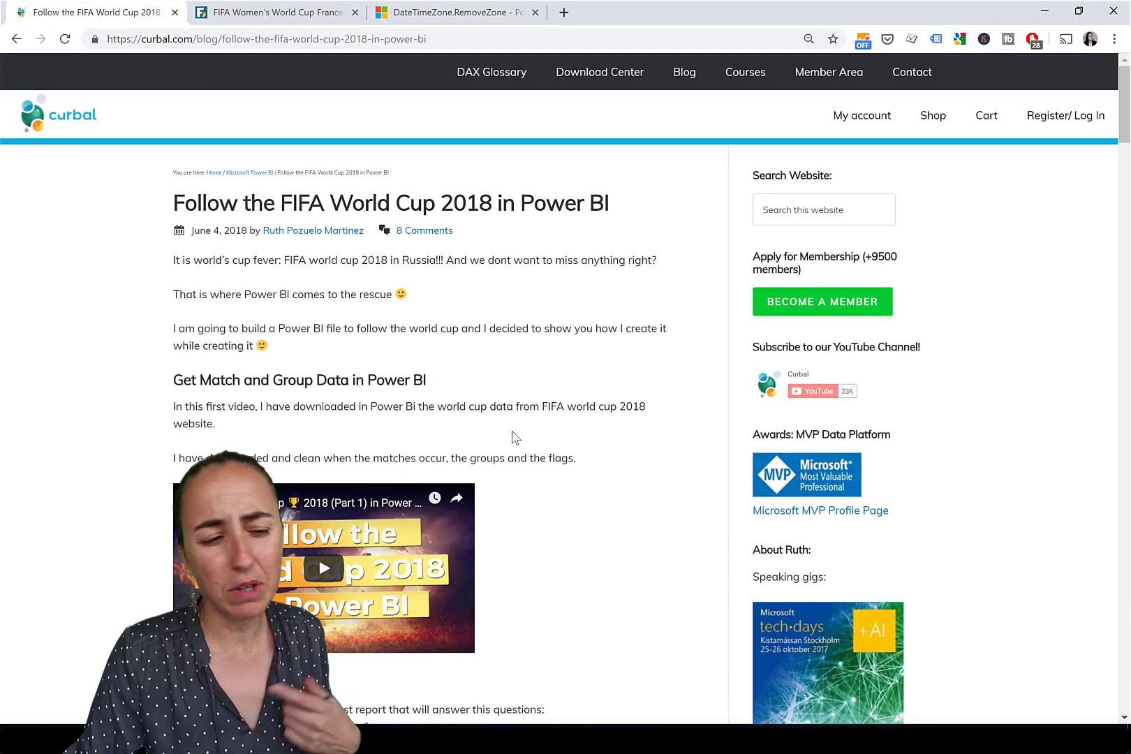
scroll(467, 411, down, 20)
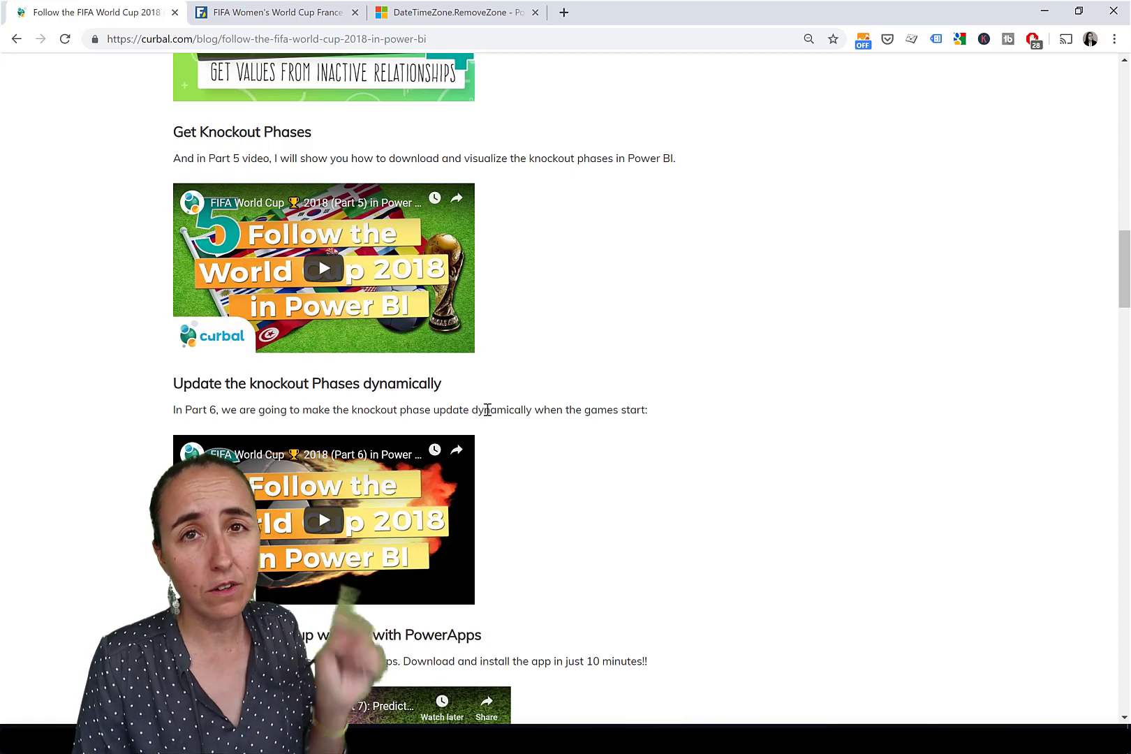
scroll(627, 418, up, 12)
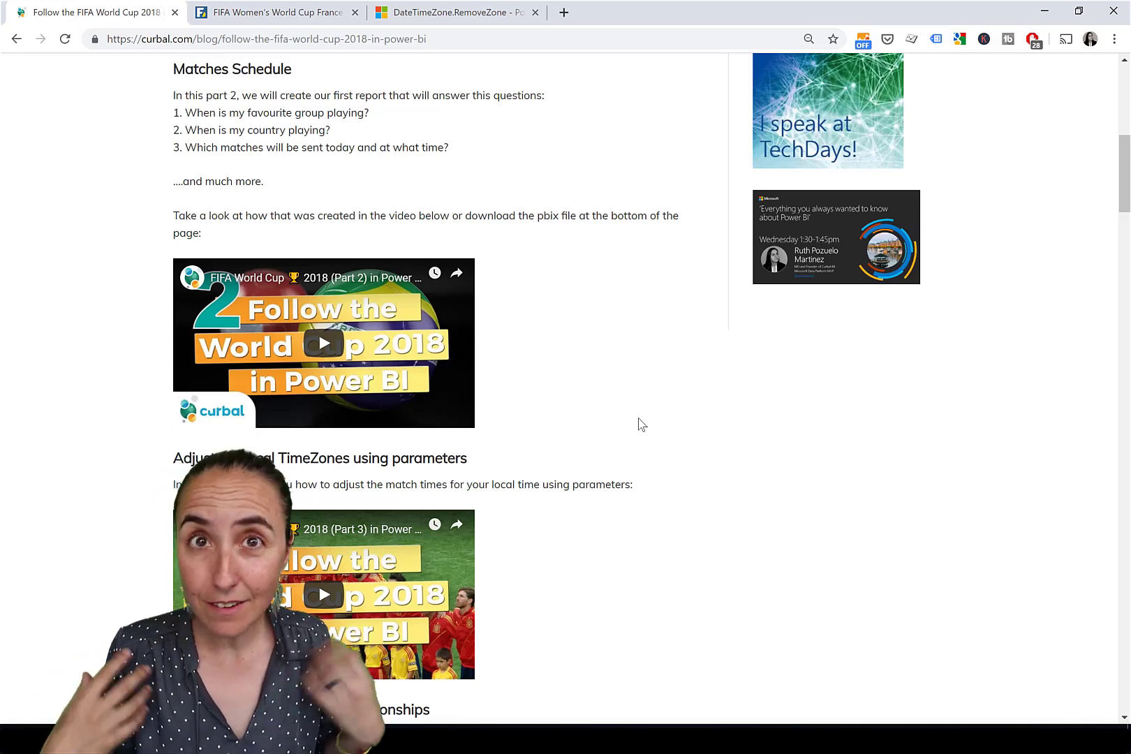
scroll(487, 381, down, 6)
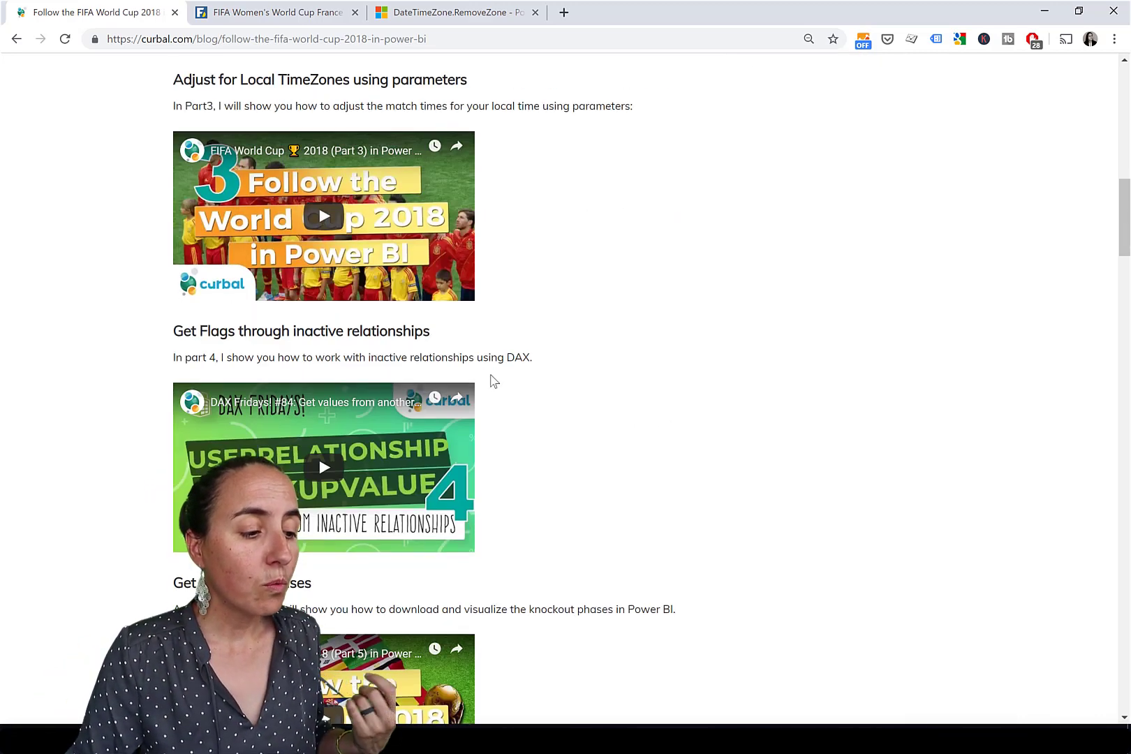
scroll(545, 356, down, 7)
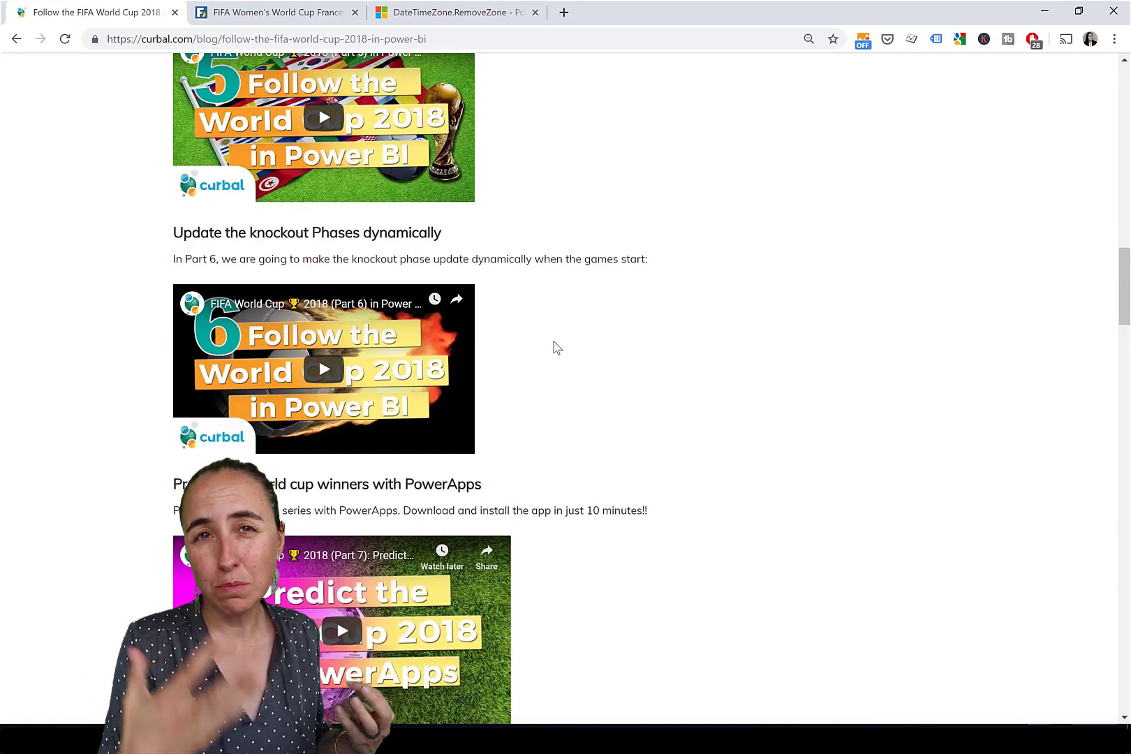
scroll(556, 348, down, 5)
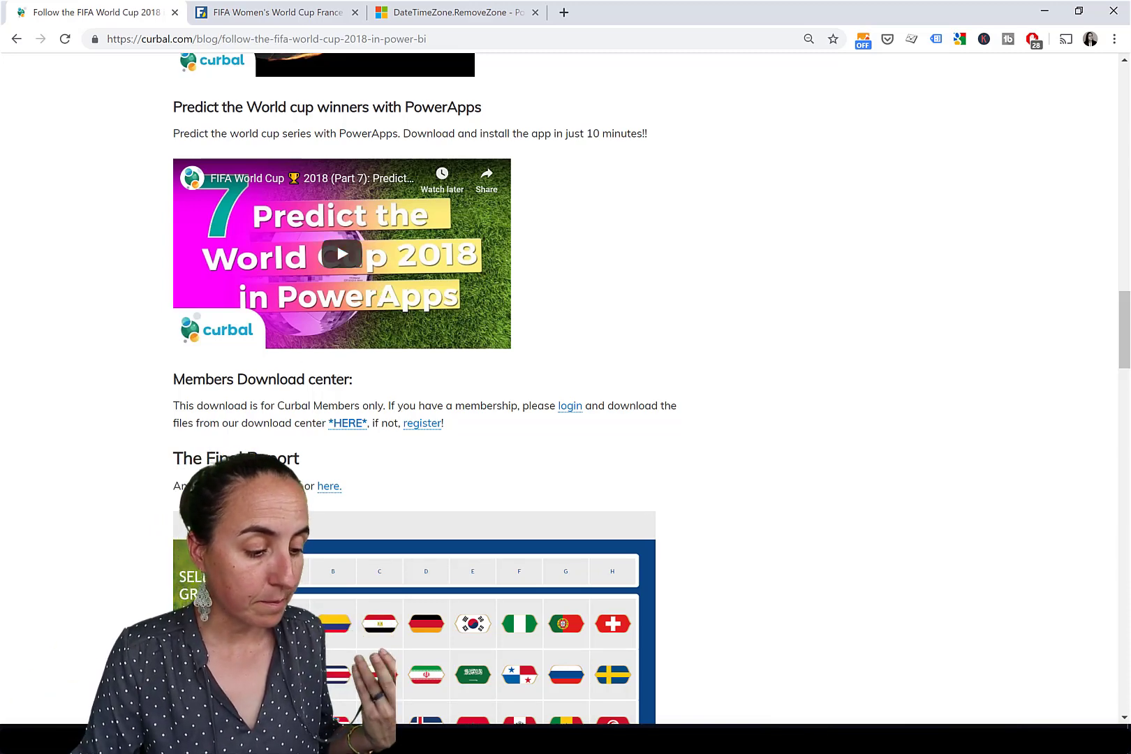
click(391, 670)
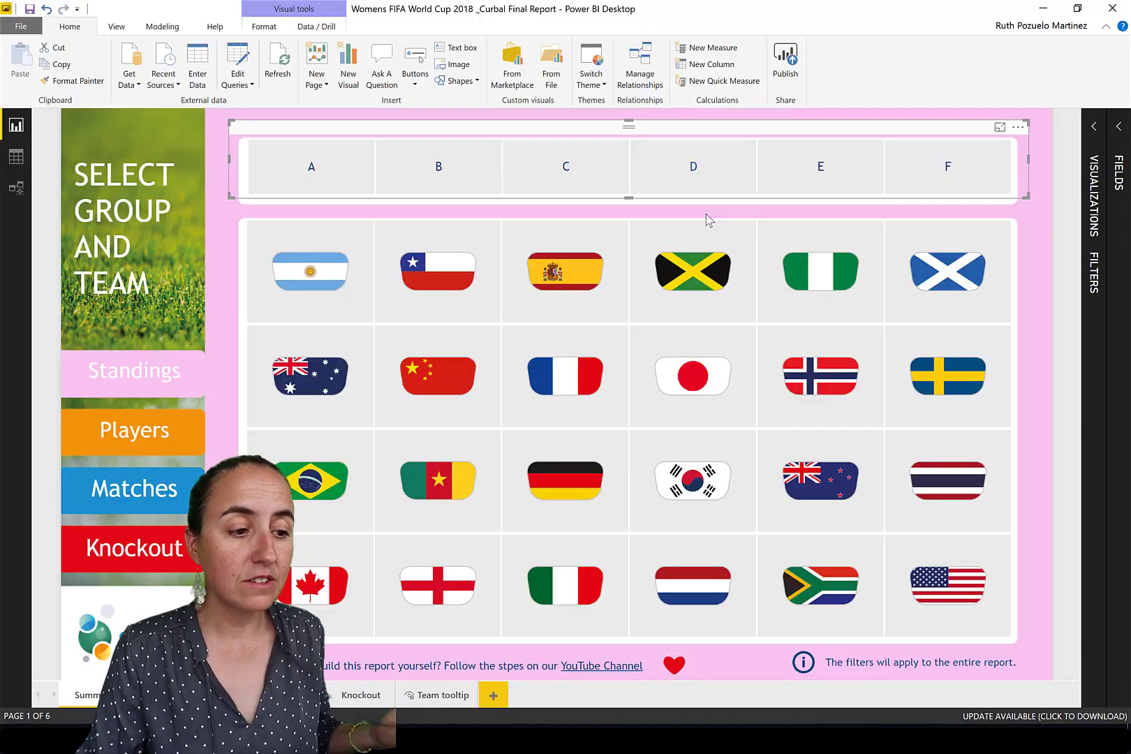